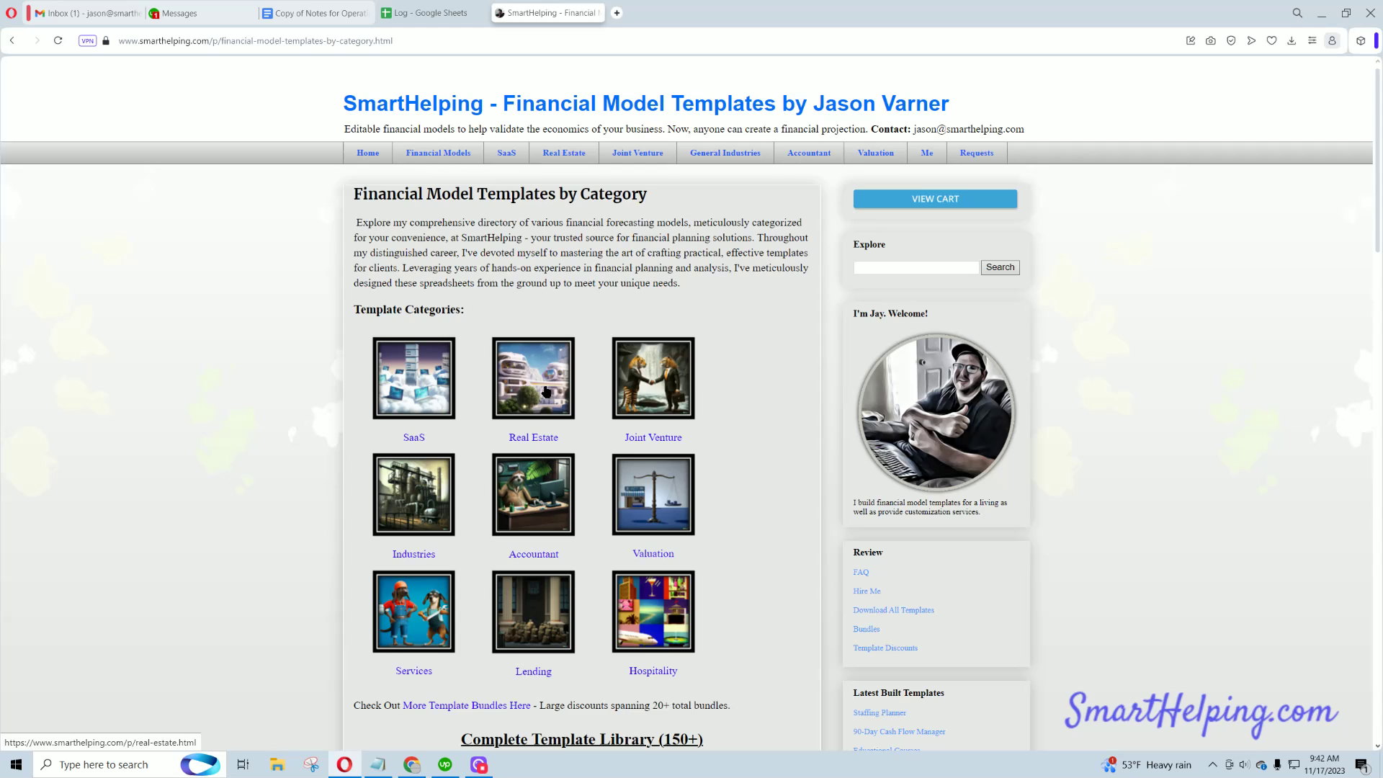
- Browse smarthelping.com's Real Estate templates to the General Real Estate Model page
left_click(546, 392)
scroll(595, 487, "down", 3)
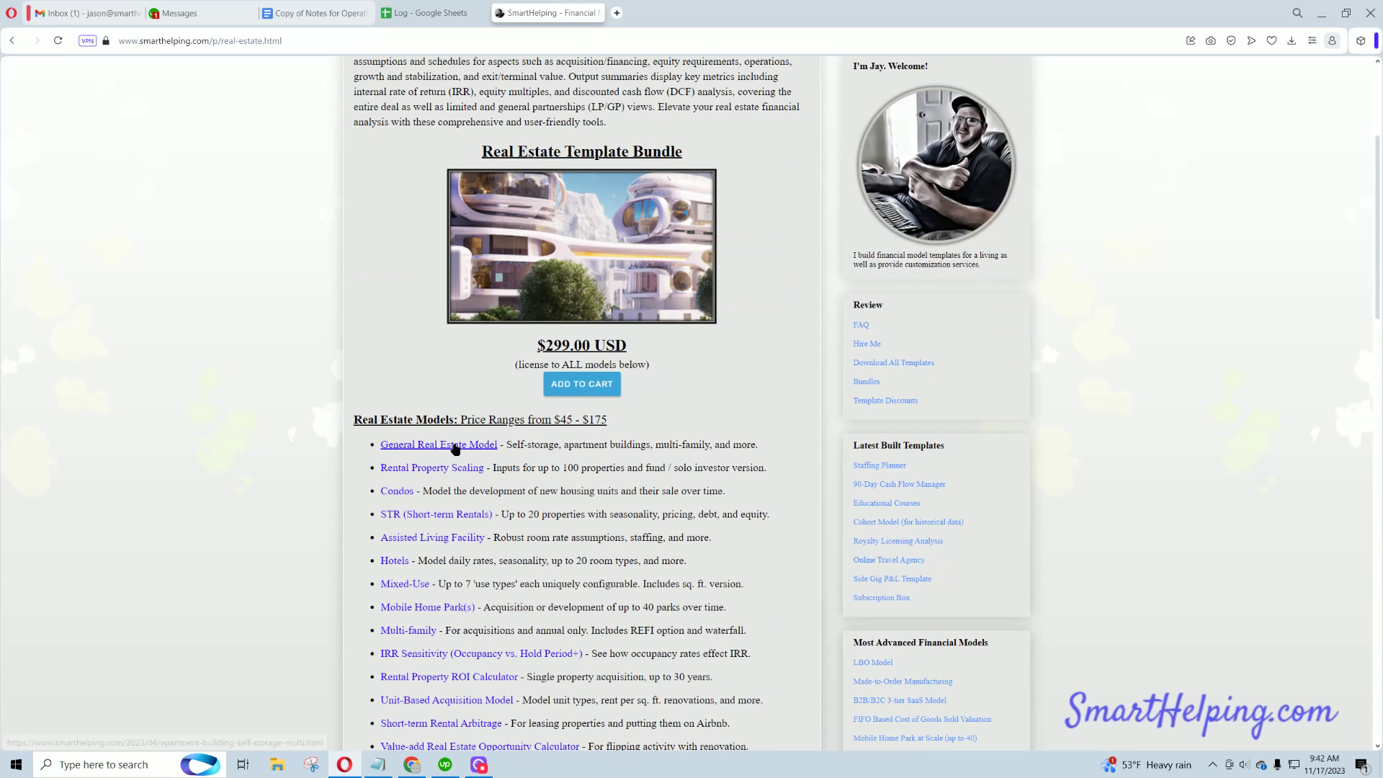
left_click(475, 446)
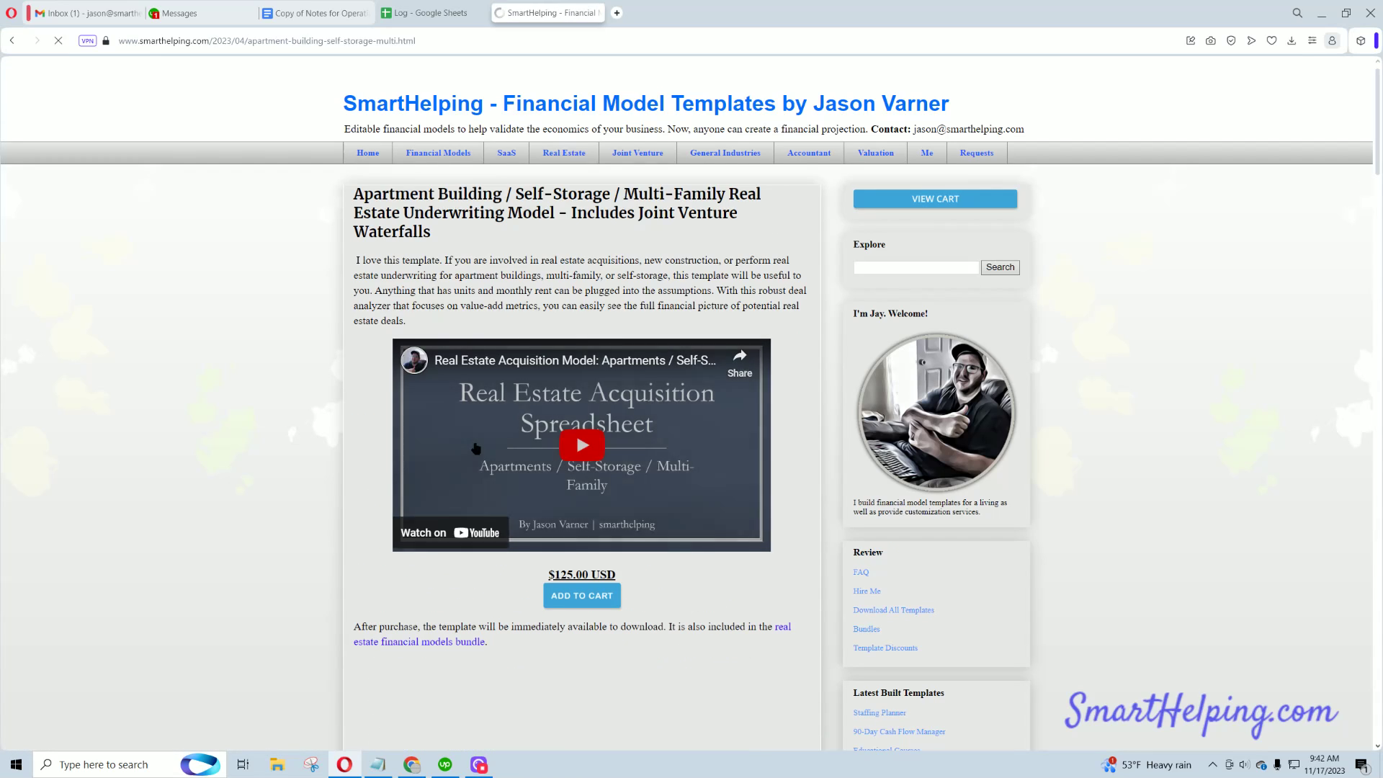
scroll(473, 447, "down", 3)
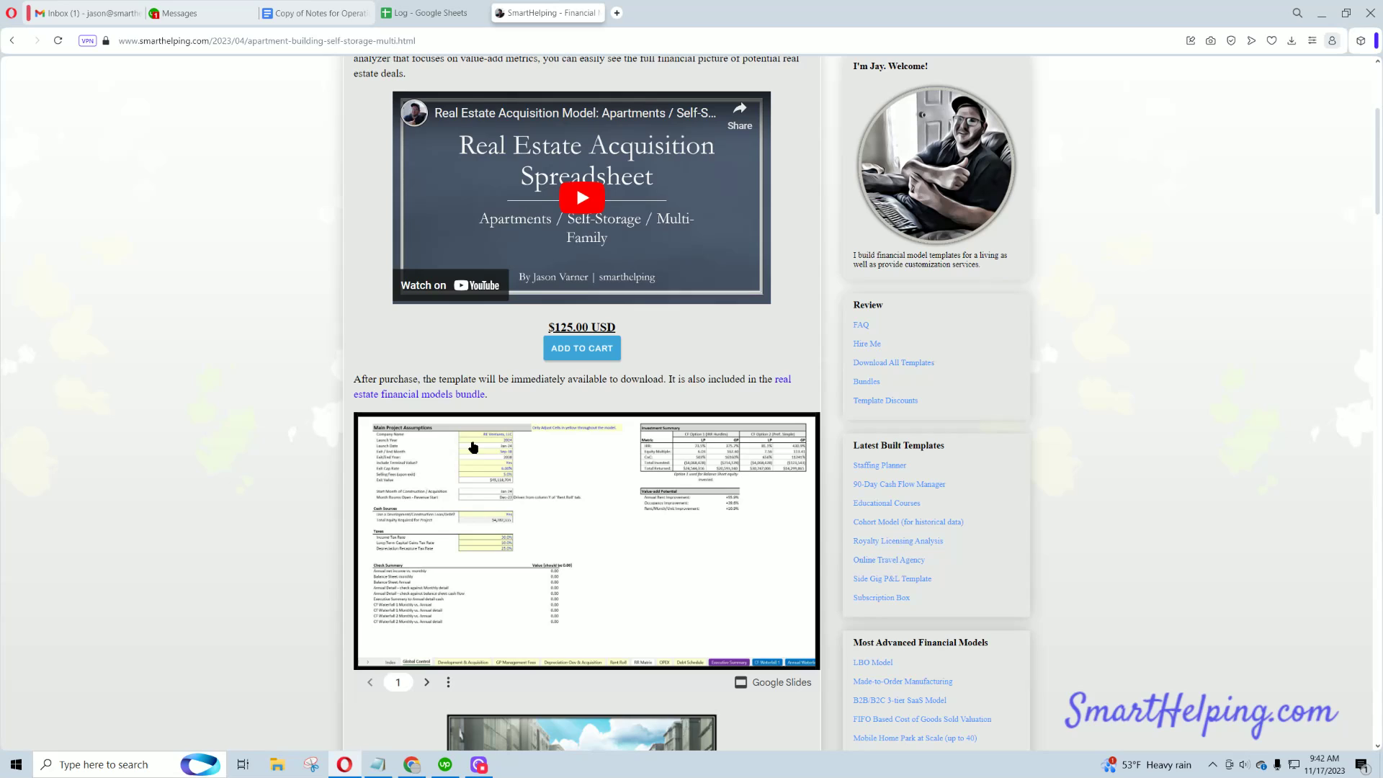
- Open the Apartment Building Self-Storage workbook from Models by Category > Real Estate in File Explorer
left_click(285, 772)
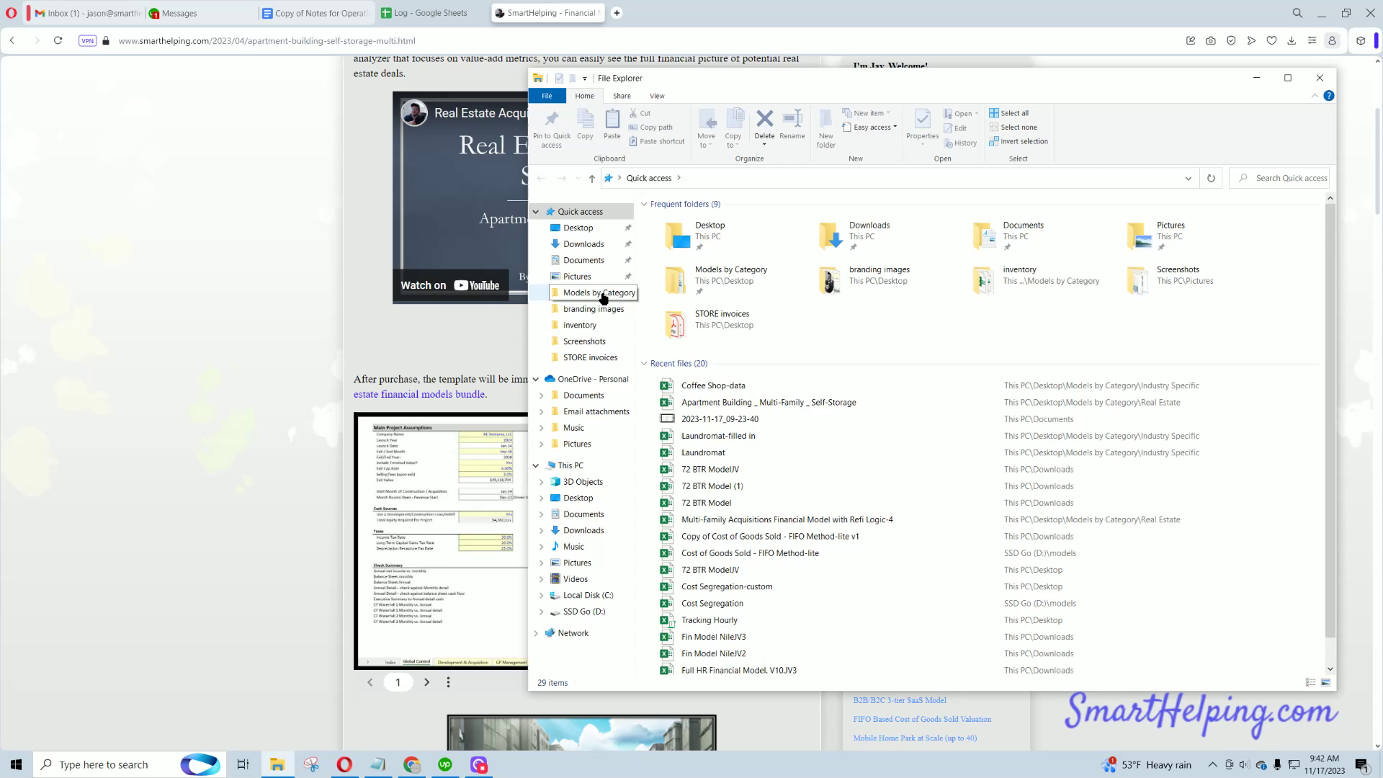
left_click(603, 298)
double_click(714, 285)
left_click(739, 238)
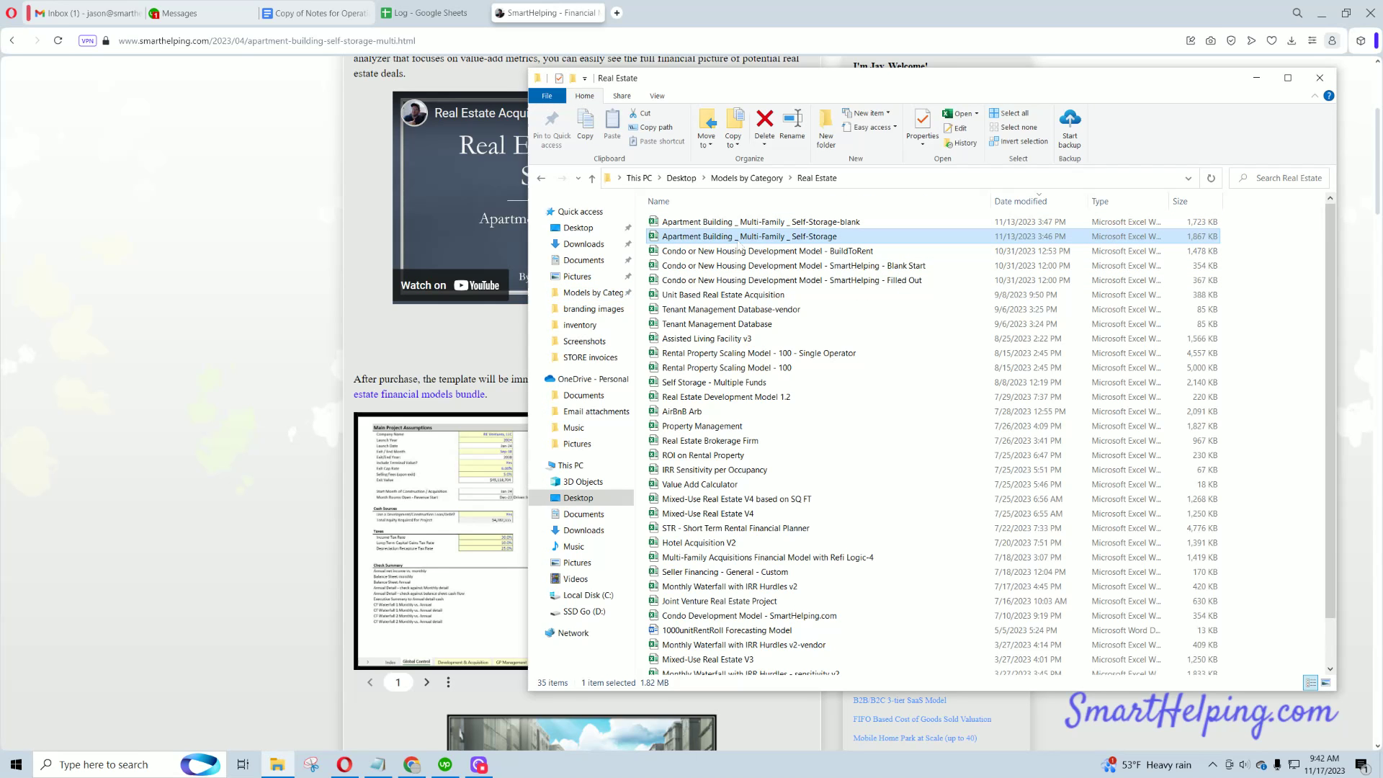
double_click(738, 241)
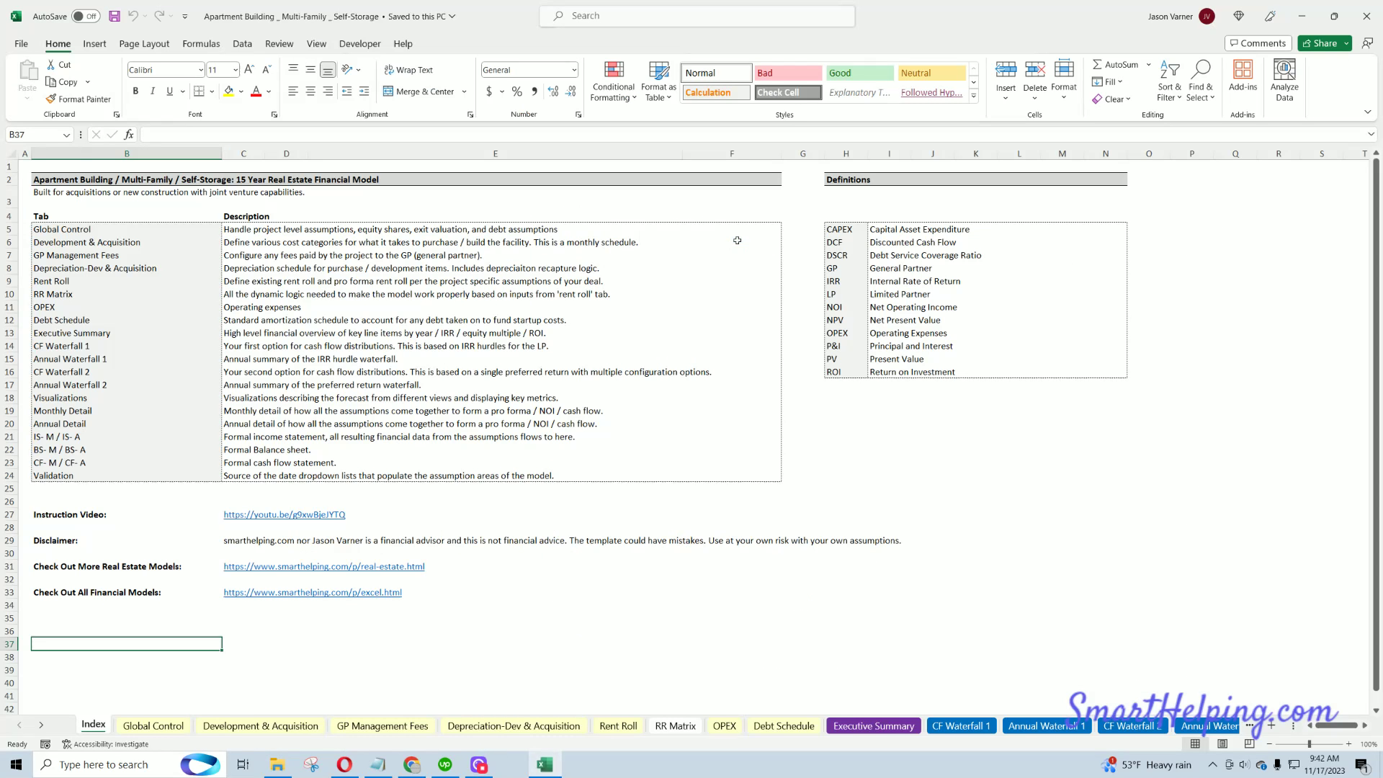
- On Global Control, mark out empty ranges J22:L27, K22:N22 and J23:J29 beside the Investment Summary to plan the table
left_click(164, 727)
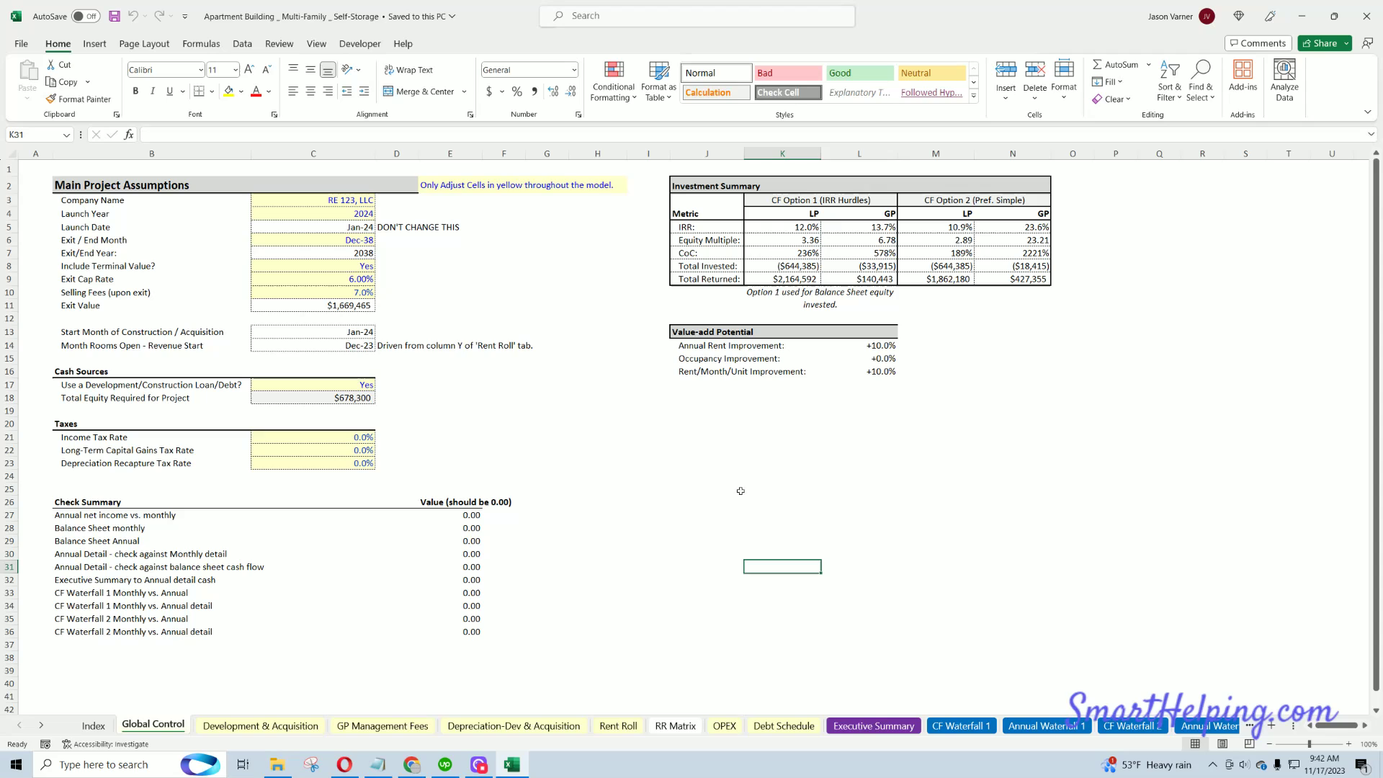
left_click(694, 450)
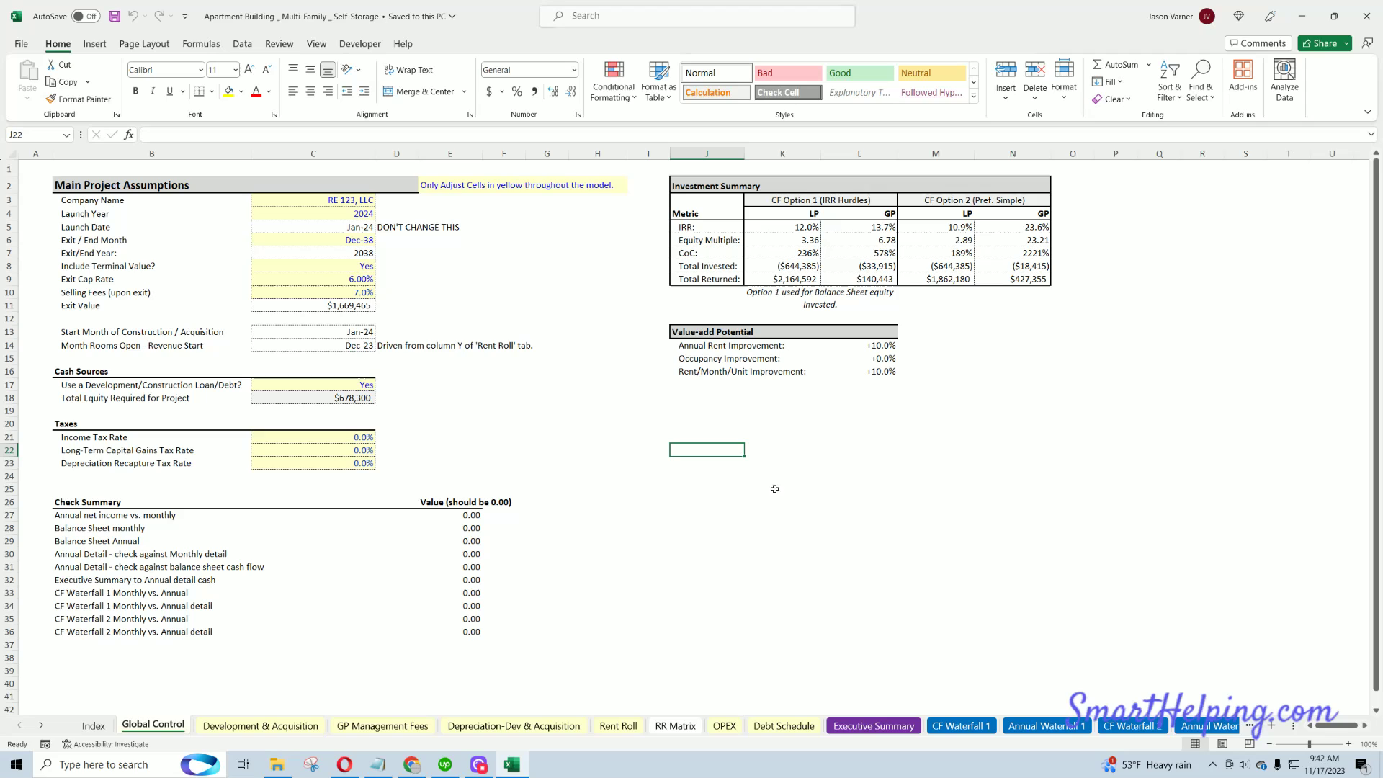
left_click_drag(724, 451, 868, 516)
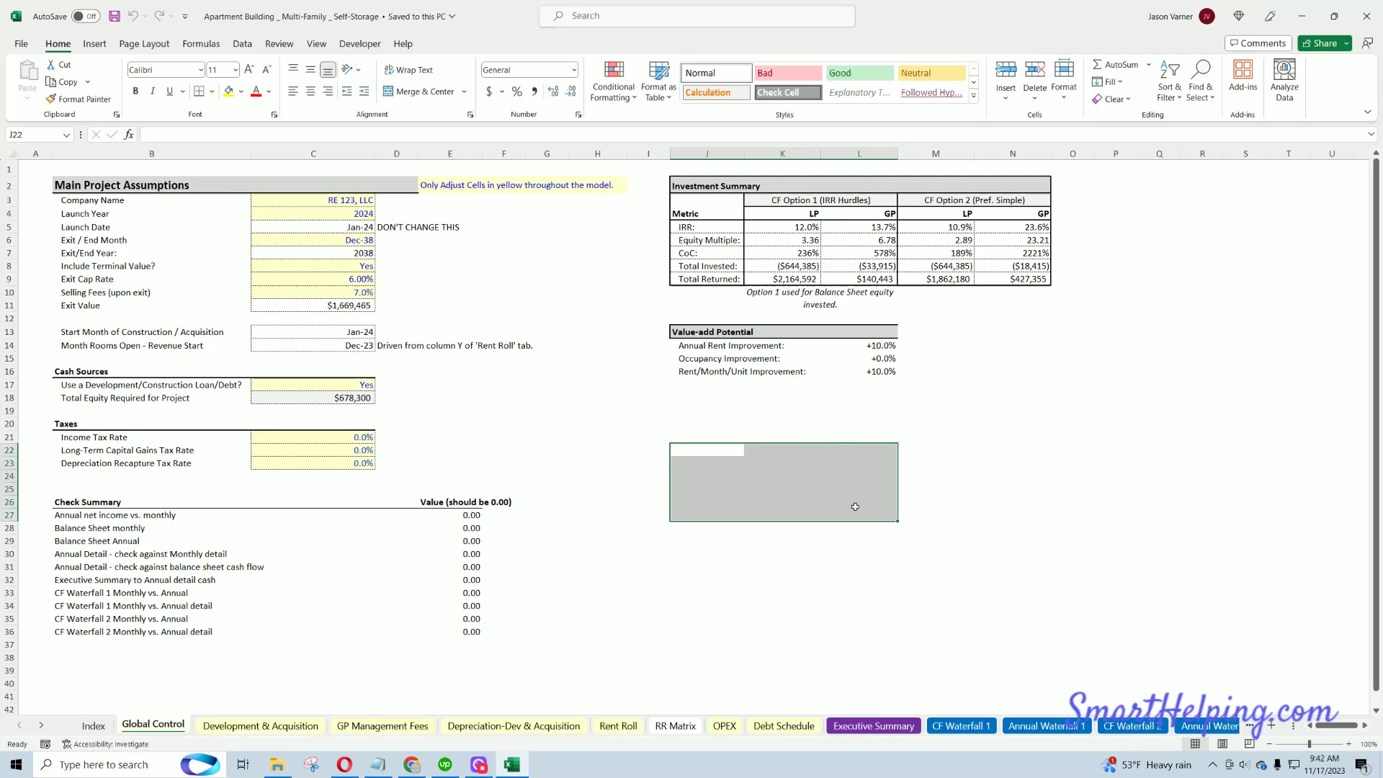
left_click(715, 450)
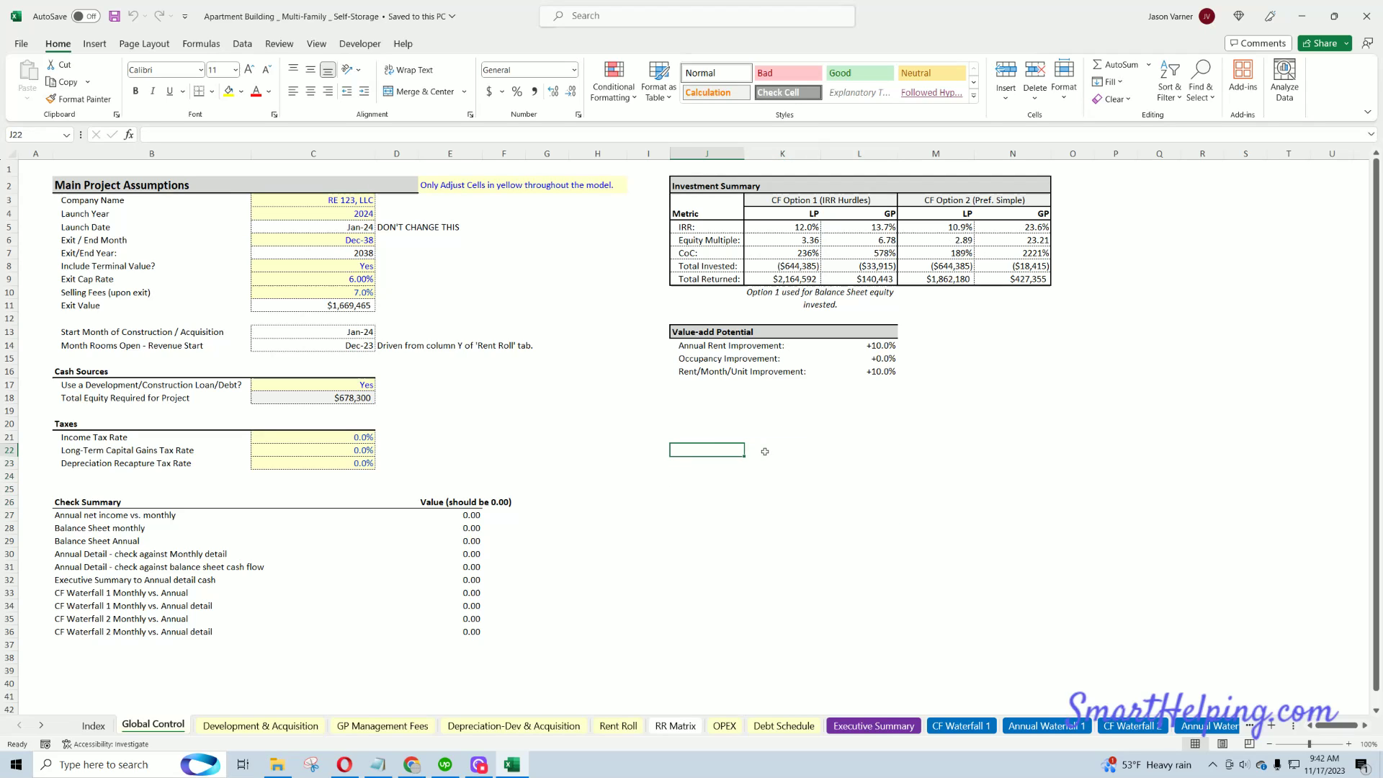
left_click(765, 451)
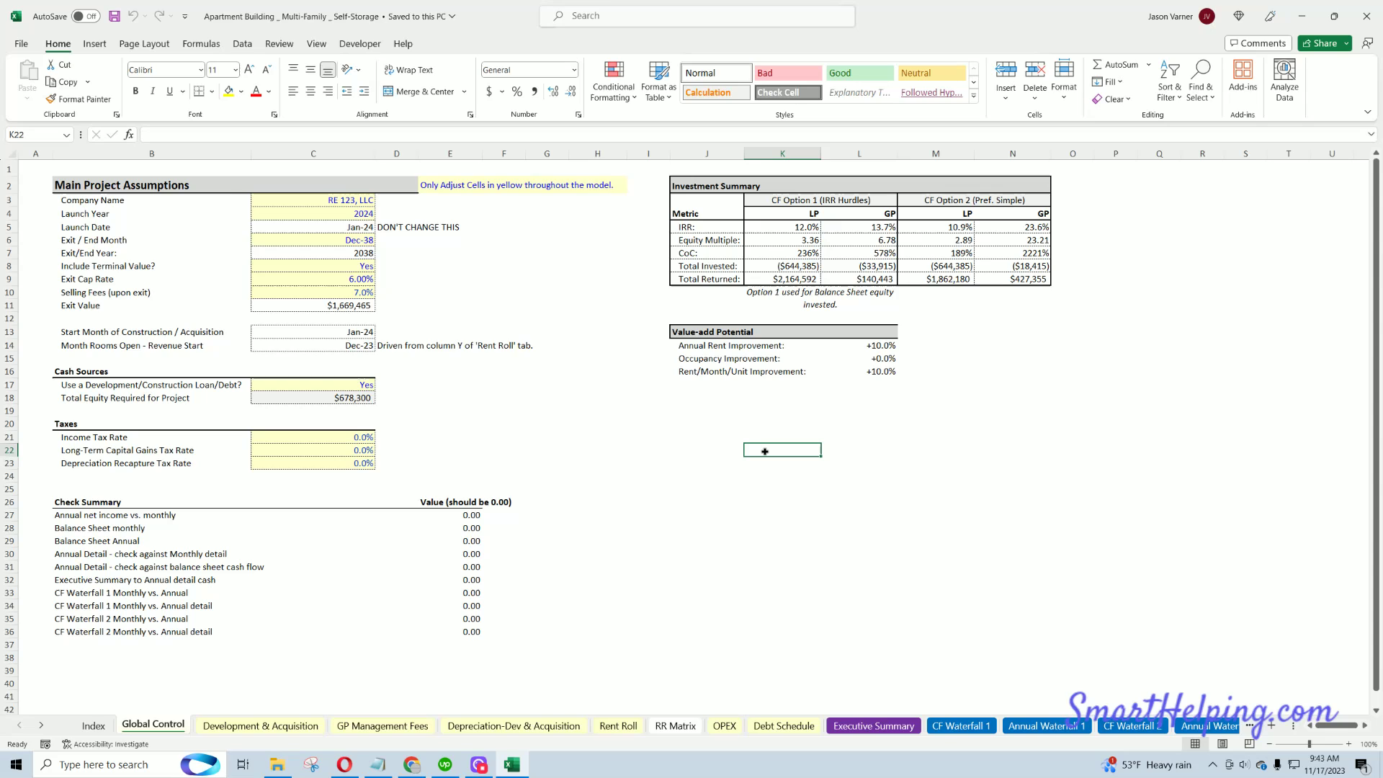
left_click_drag(765, 451, 1037, 451)
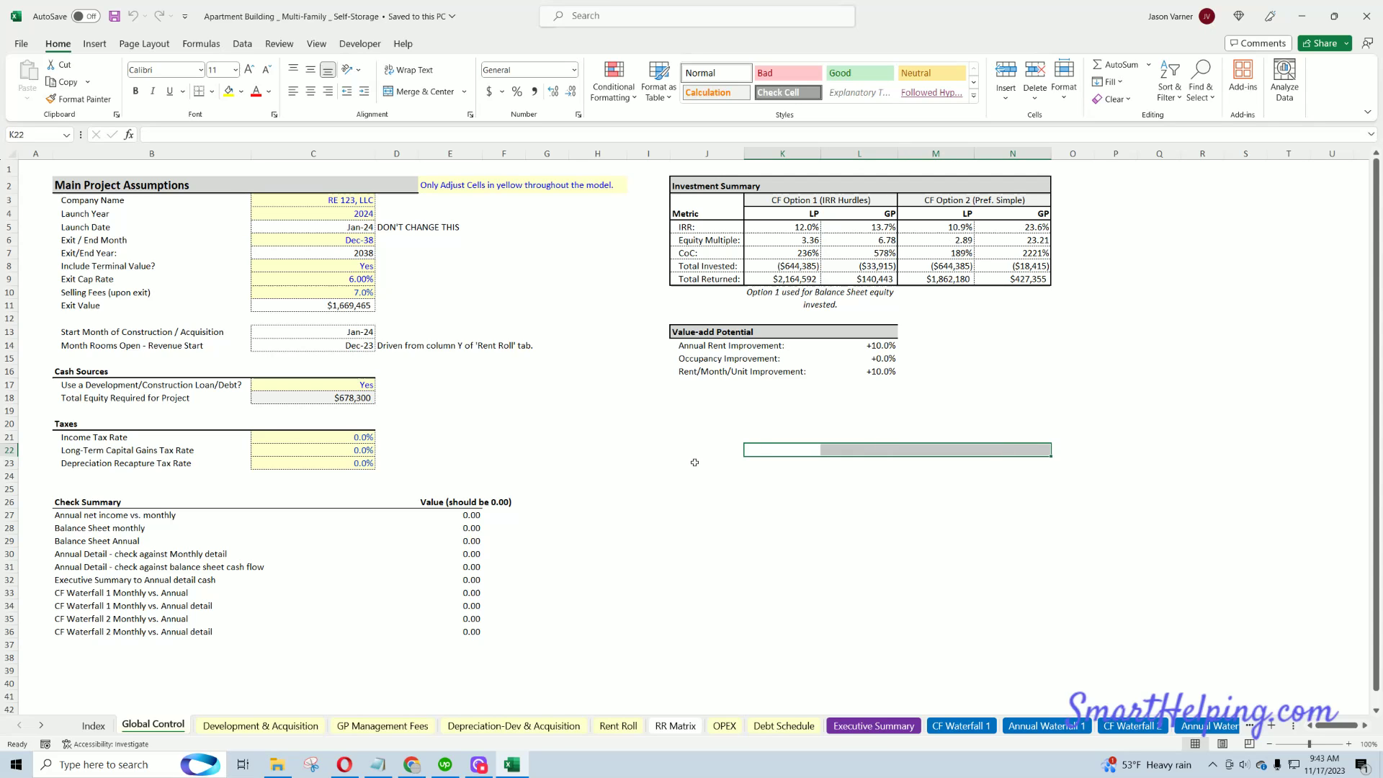
left_click_drag(710, 463, 702, 544)
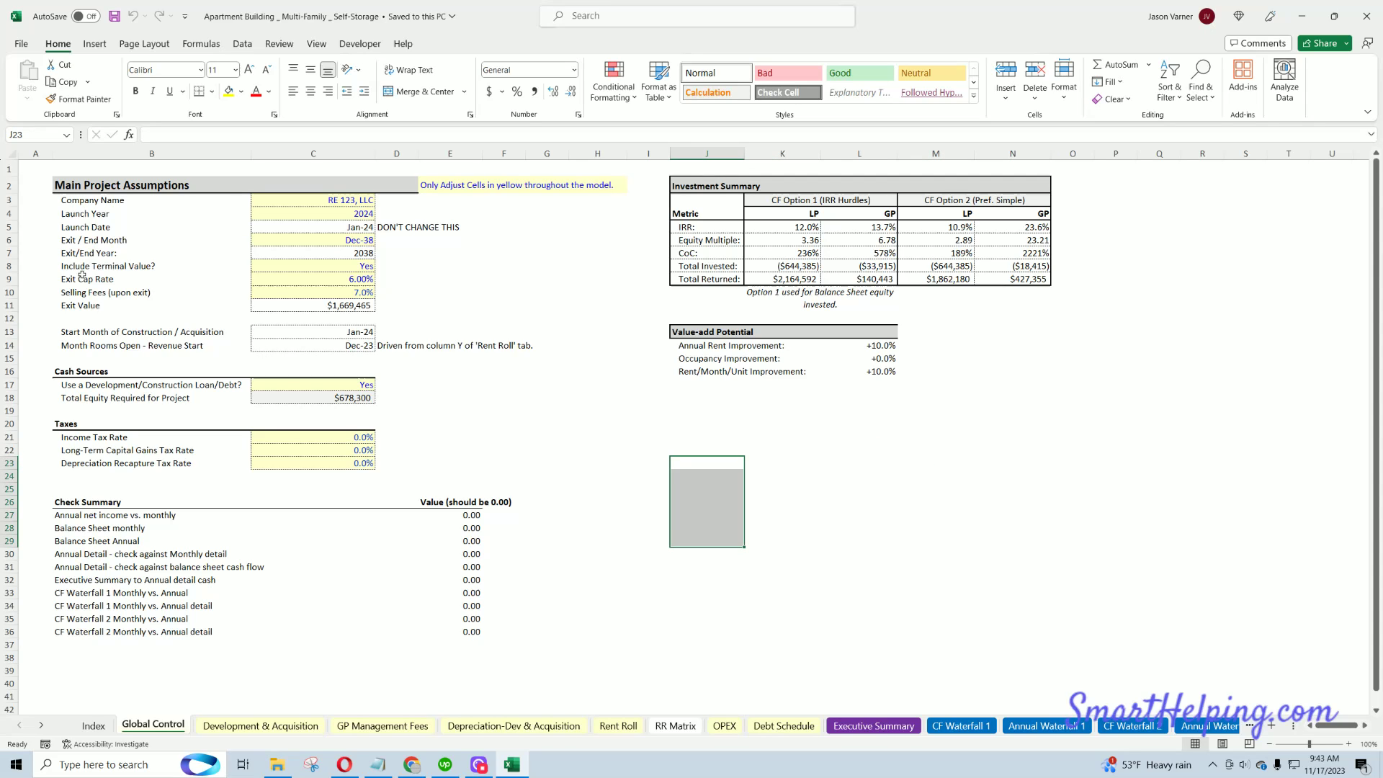
left_click_drag(79, 279, 301, 279)
- Copy the $1,000,000 purchase price from Development & Acquisition F8 into Global Control C12, labelled 'Purchase Price' in B12
left_click(260, 726)
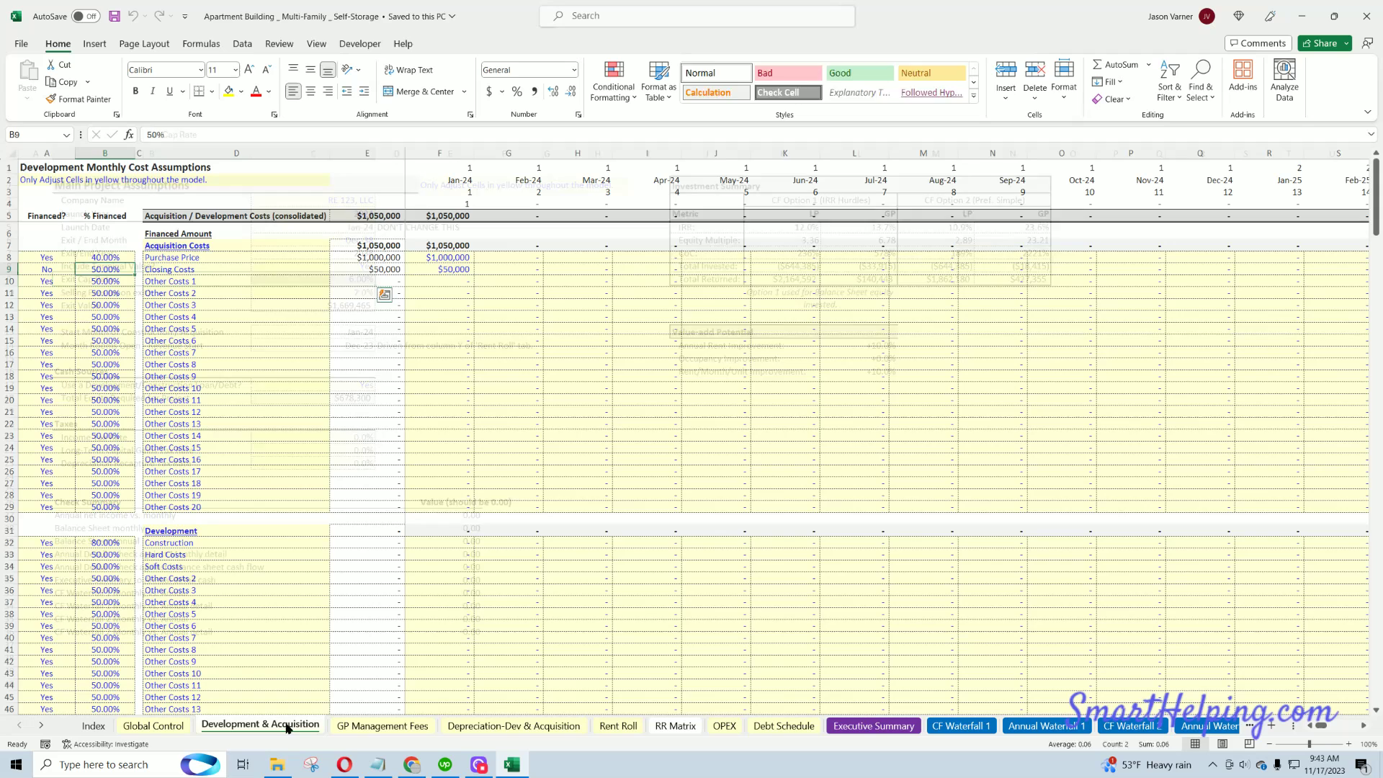
left_click(181, 258)
left_click(448, 259)
right_click(449, 259)
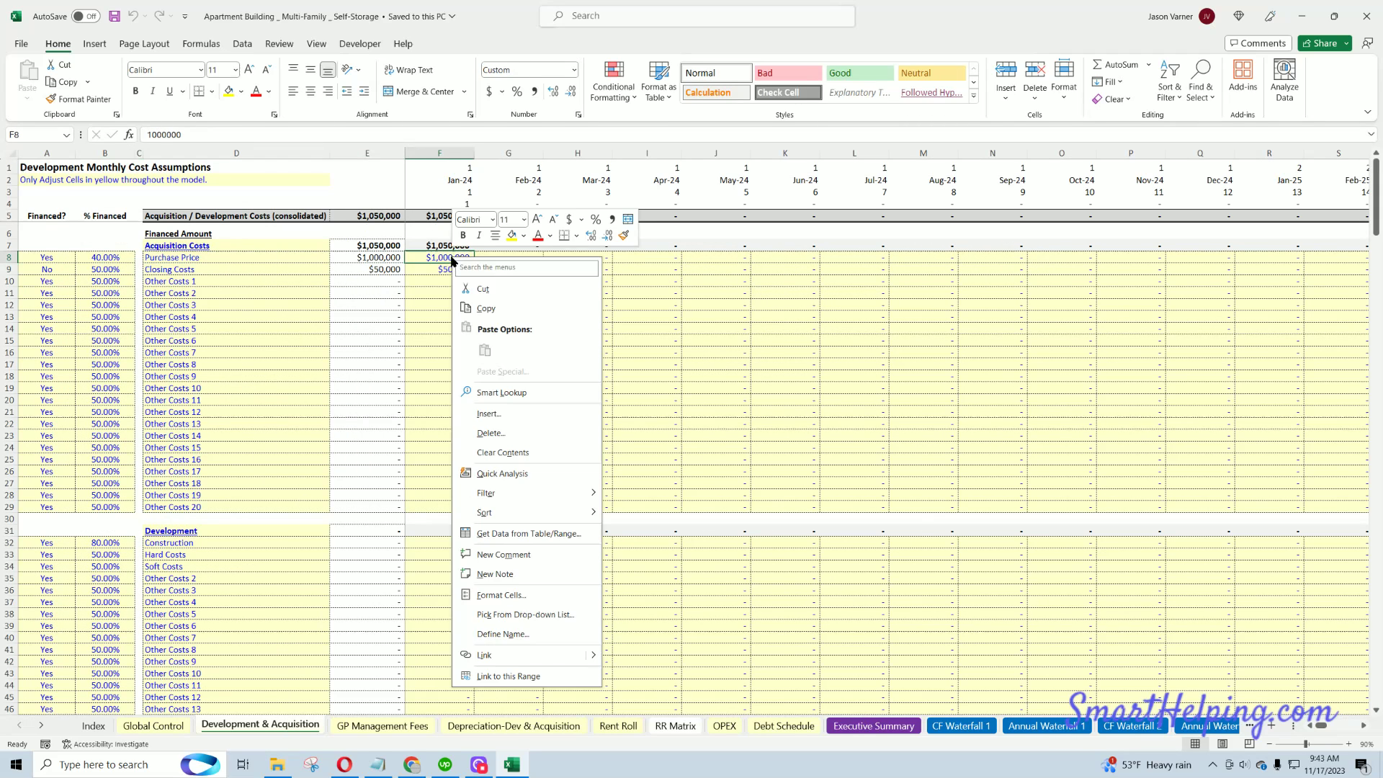
left_click(470, 308)
left_click(153, 725)
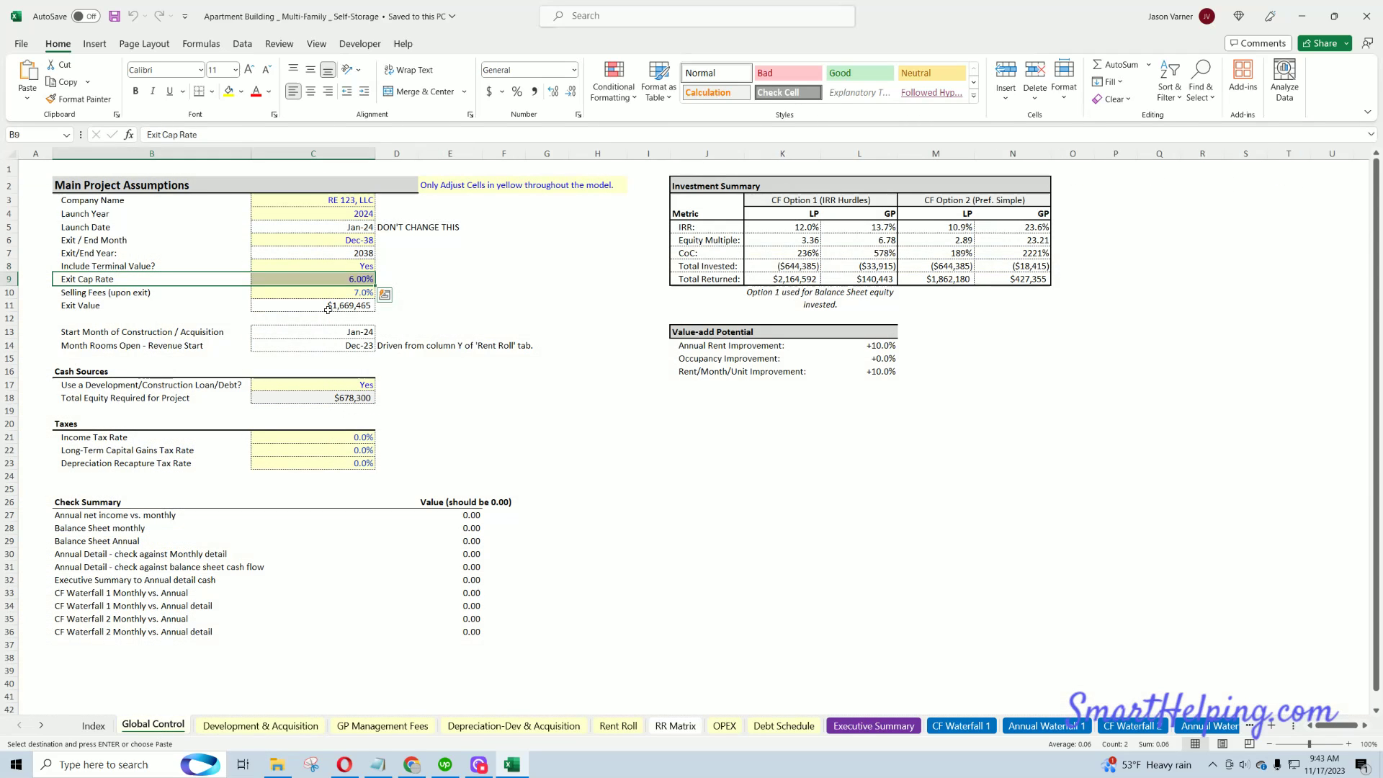
right_click(308, 319)
left_click(339, 412)
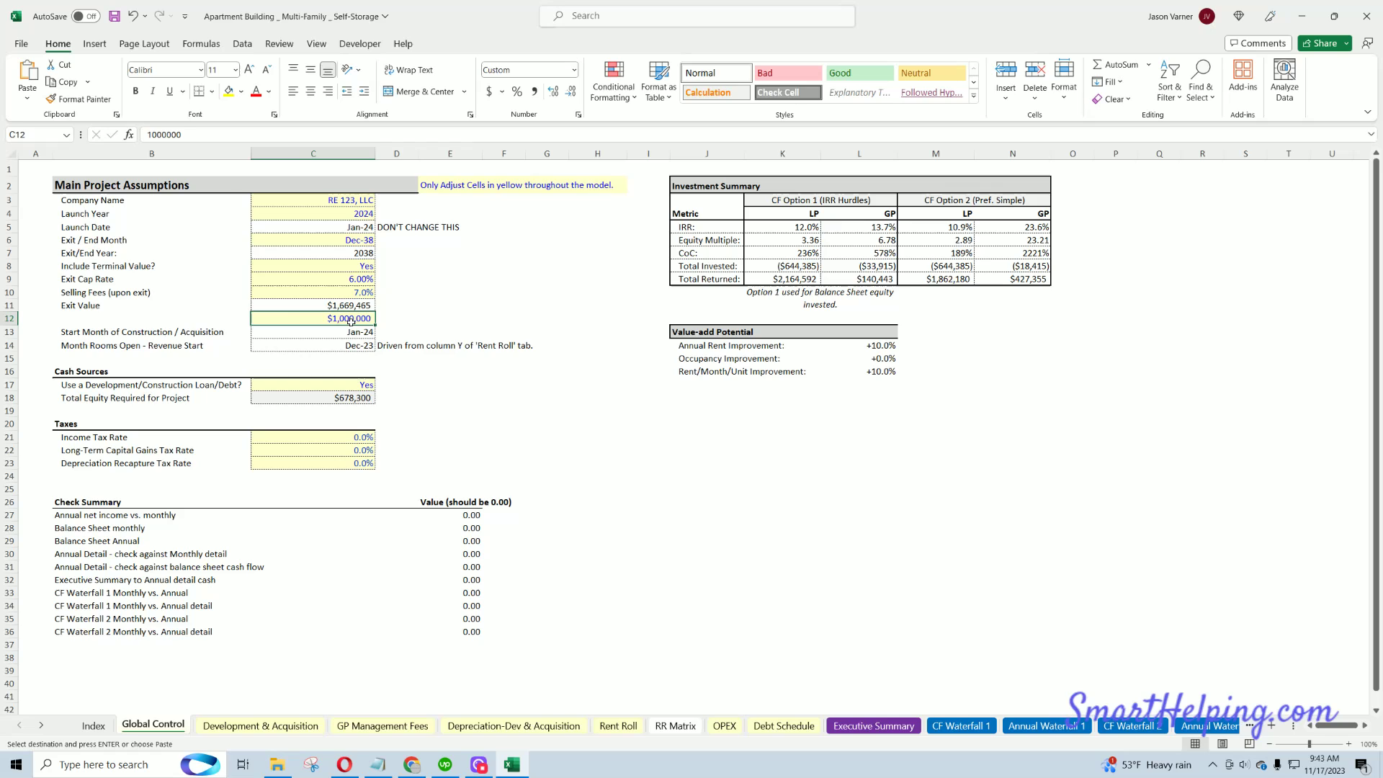
left_click(155, 317)
type("Purchase Price")
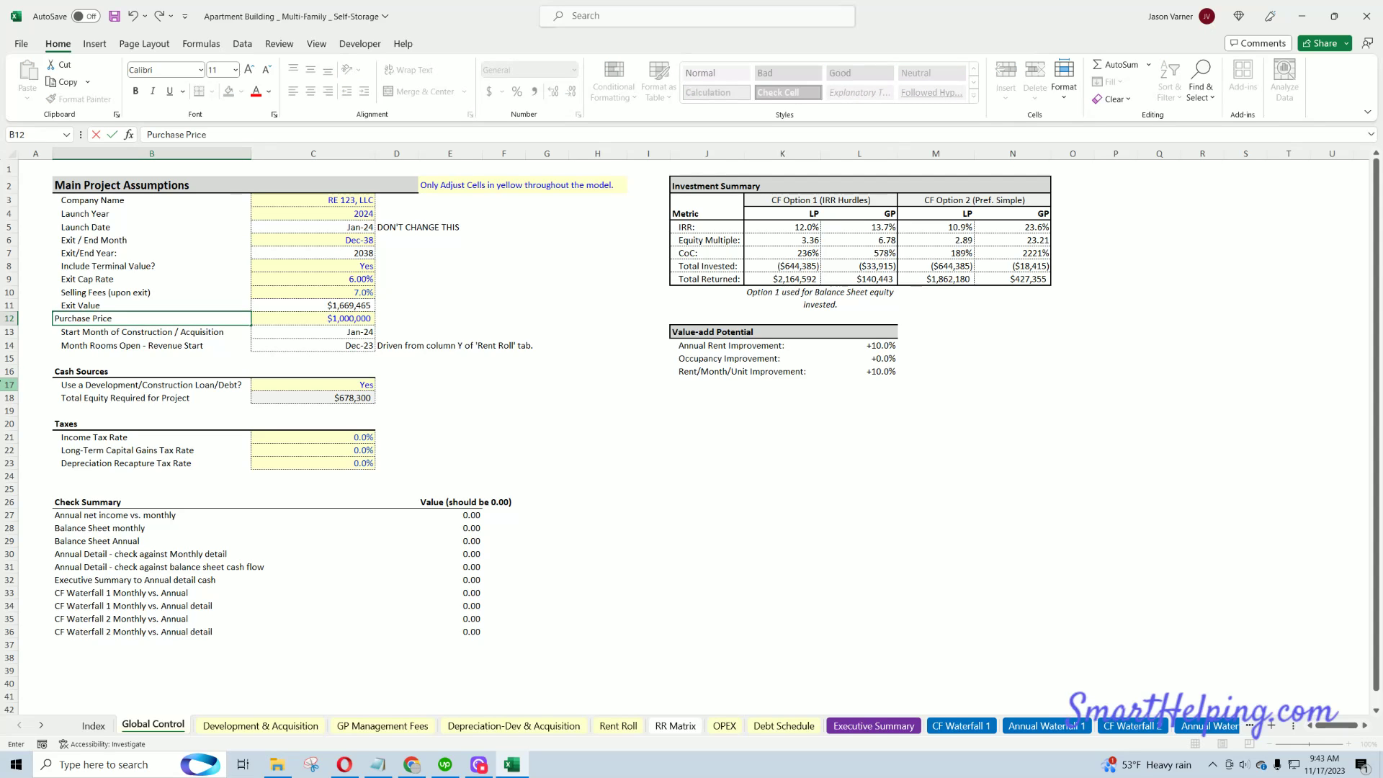
key("Return")
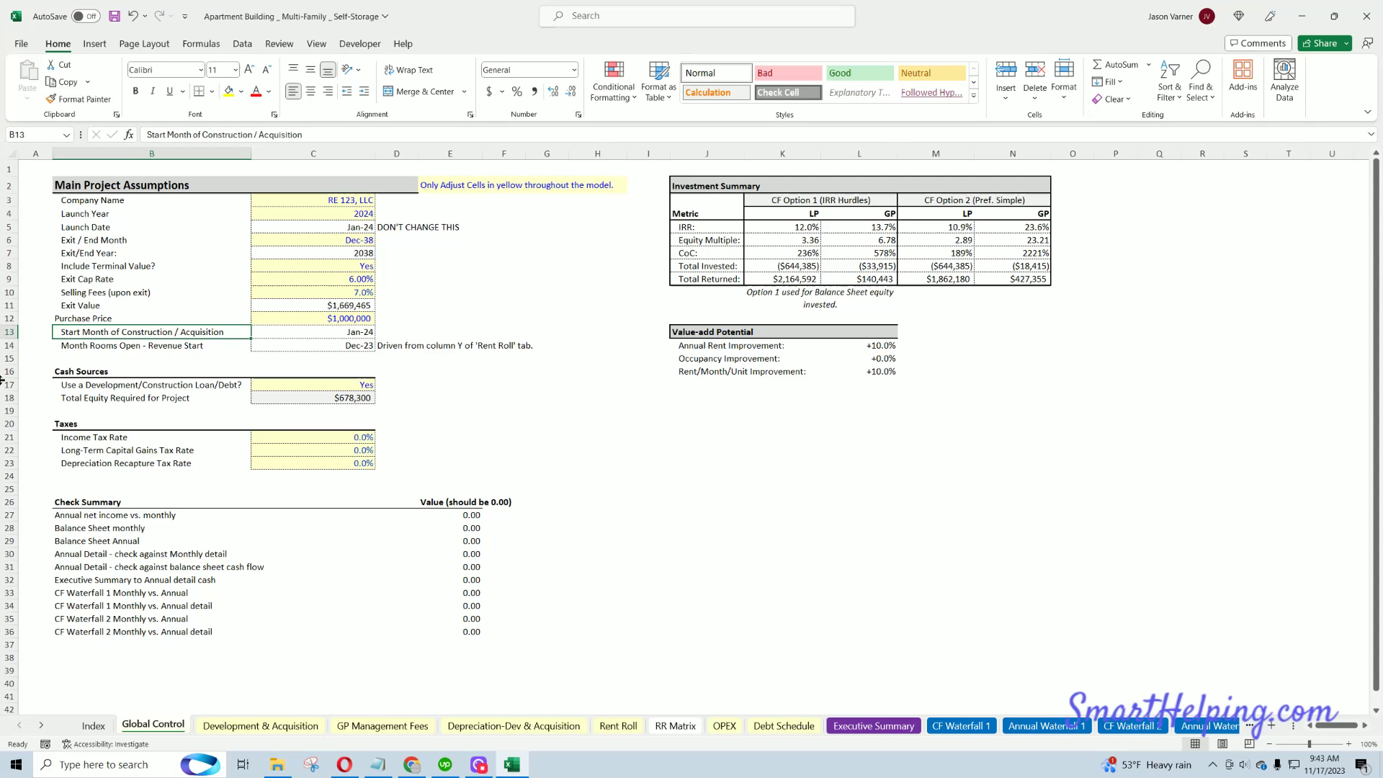
left_click(109, 318)
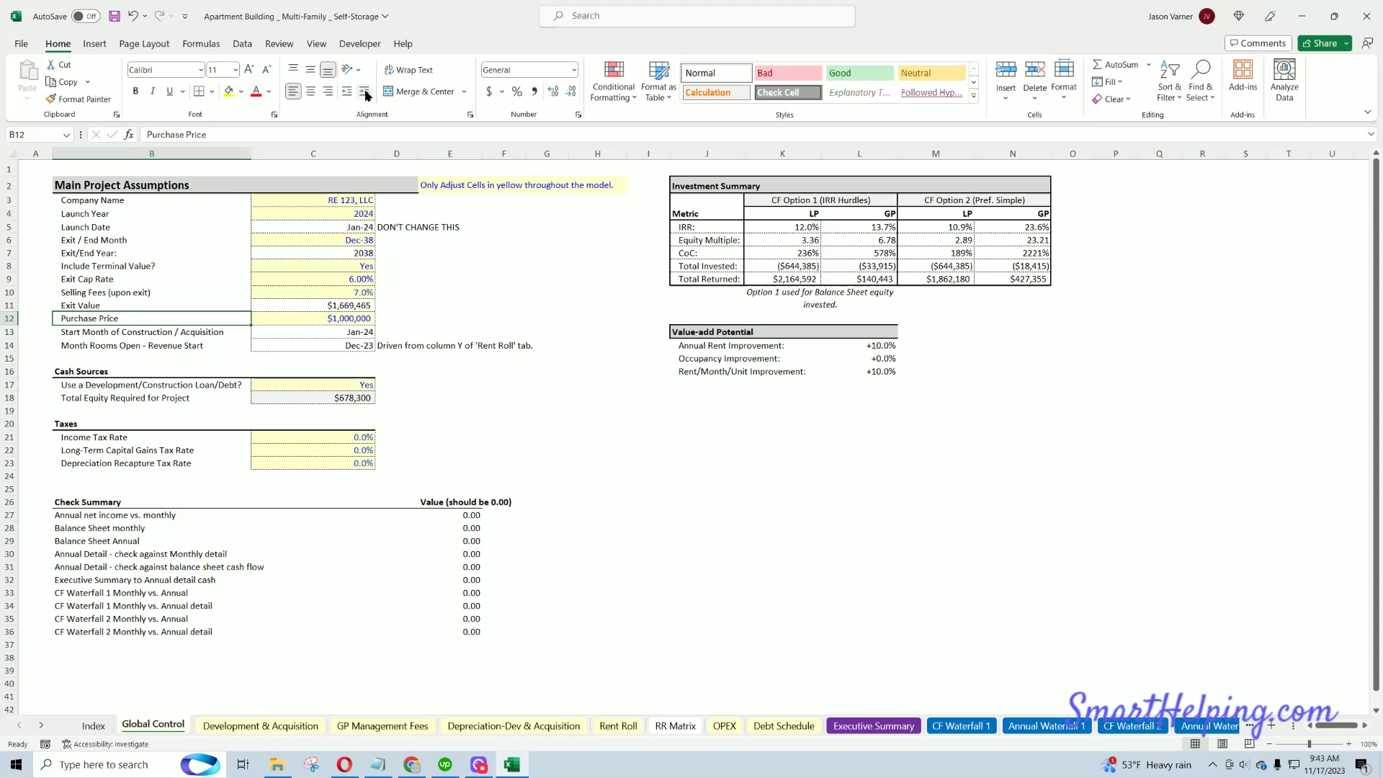
- Link Development & Acquisition F8 to ='Global Control'!C12 and make its text black
key("ctrl+Page_Down")
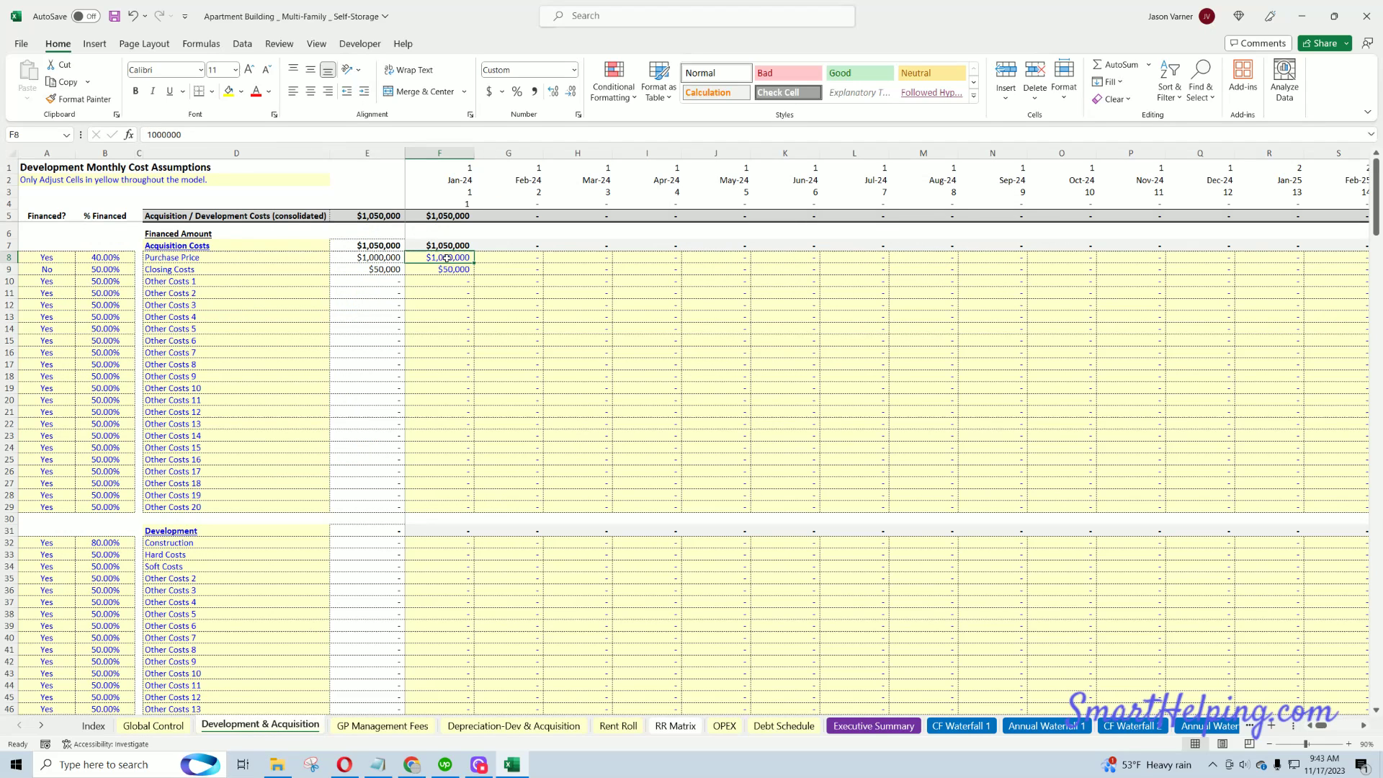
type("=")
key("ctrl+Page_Up")
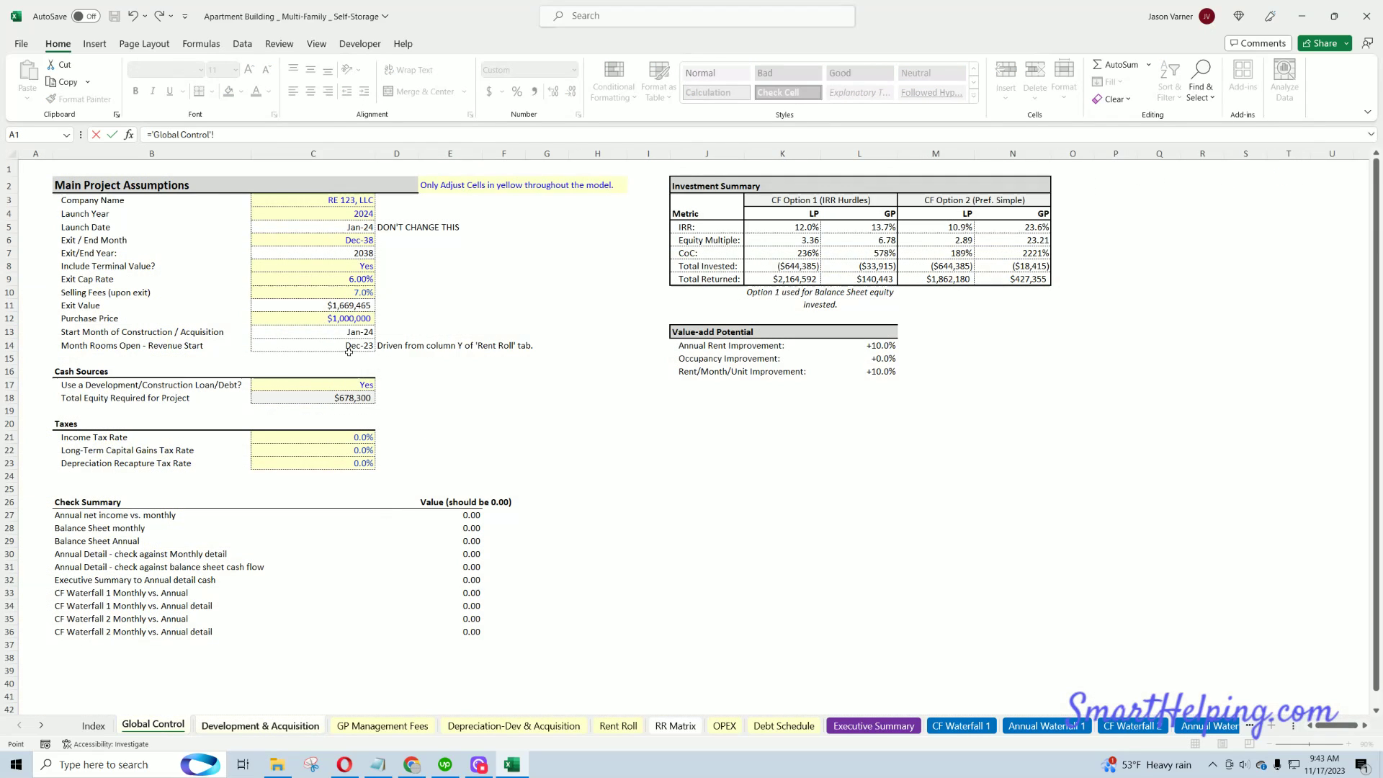
left_click(349, 317)
key("Return")
left_click(448, 257)
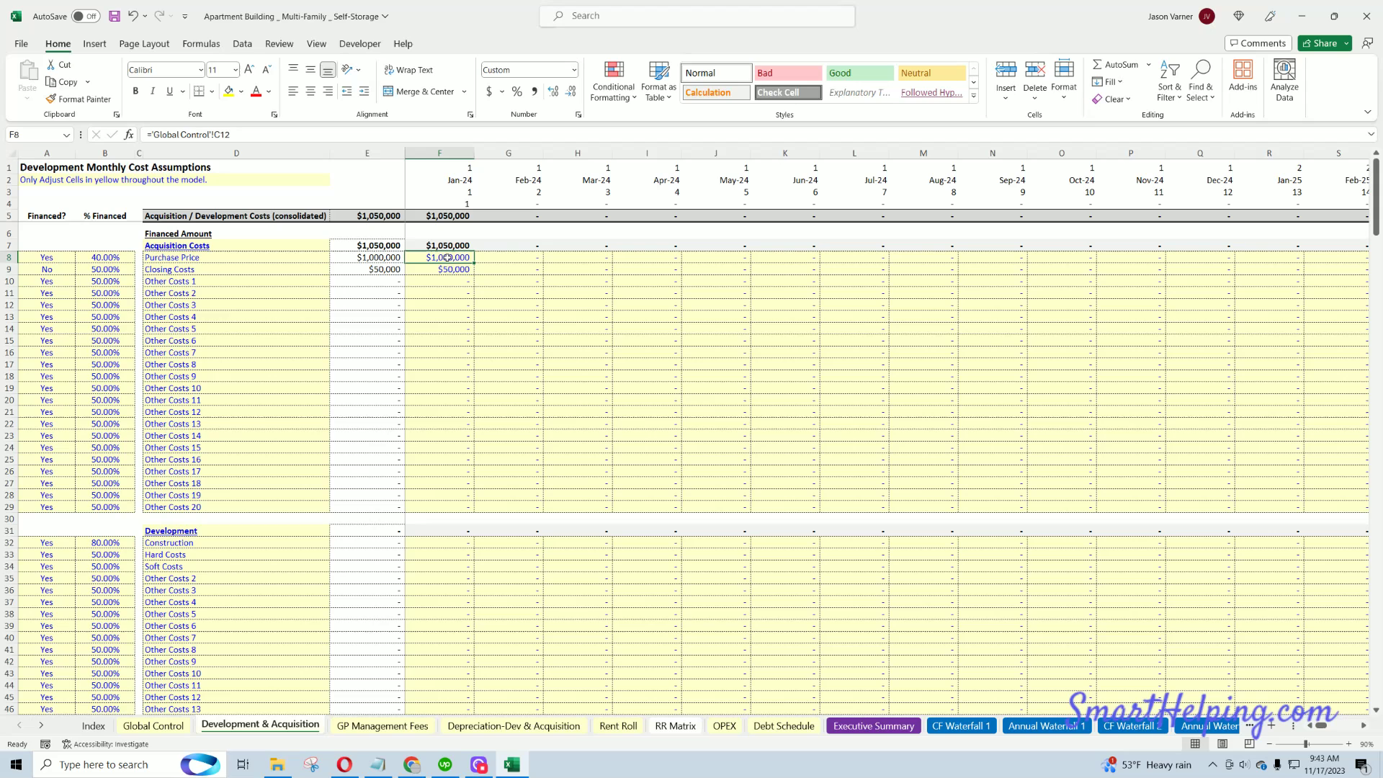
left_click(241, 92)
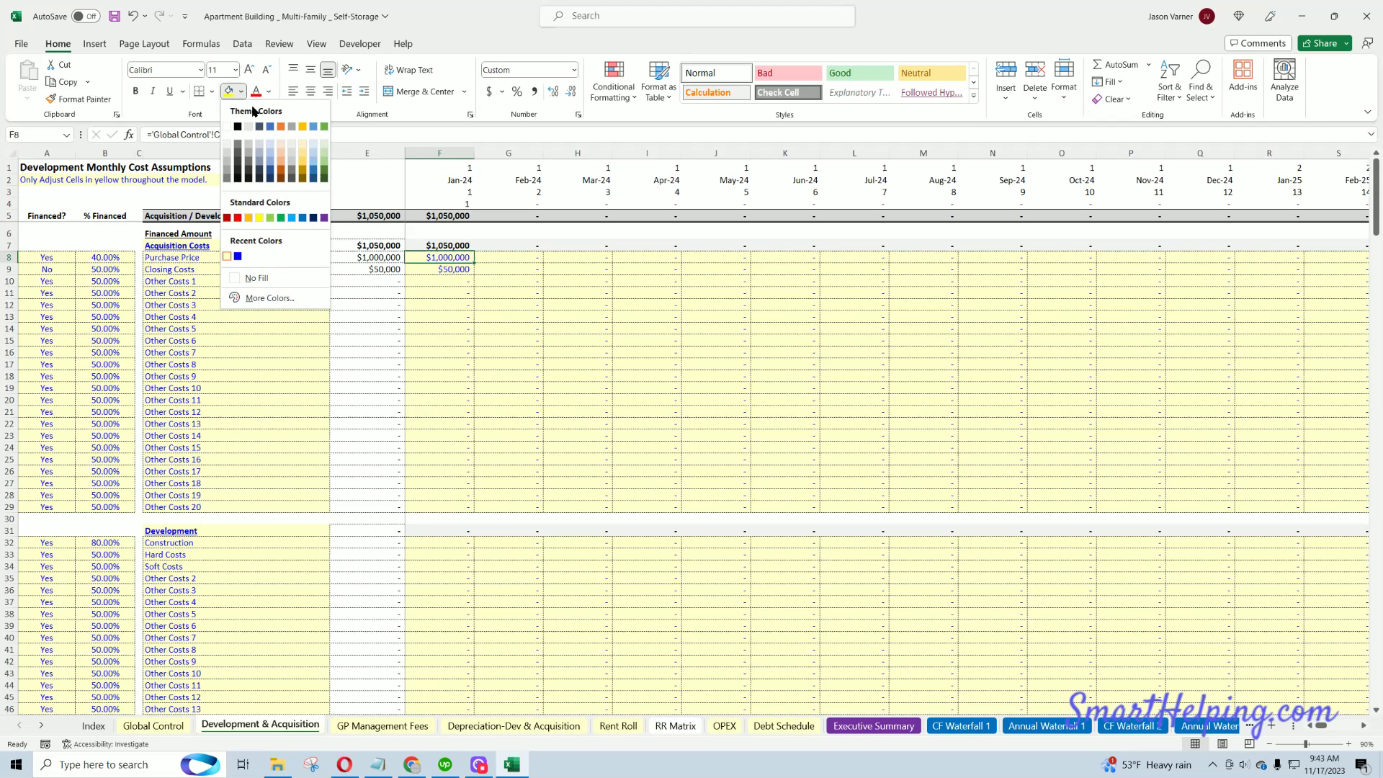
left_click(268, 91)
left_click(268, 92)
left_click(266, 143)
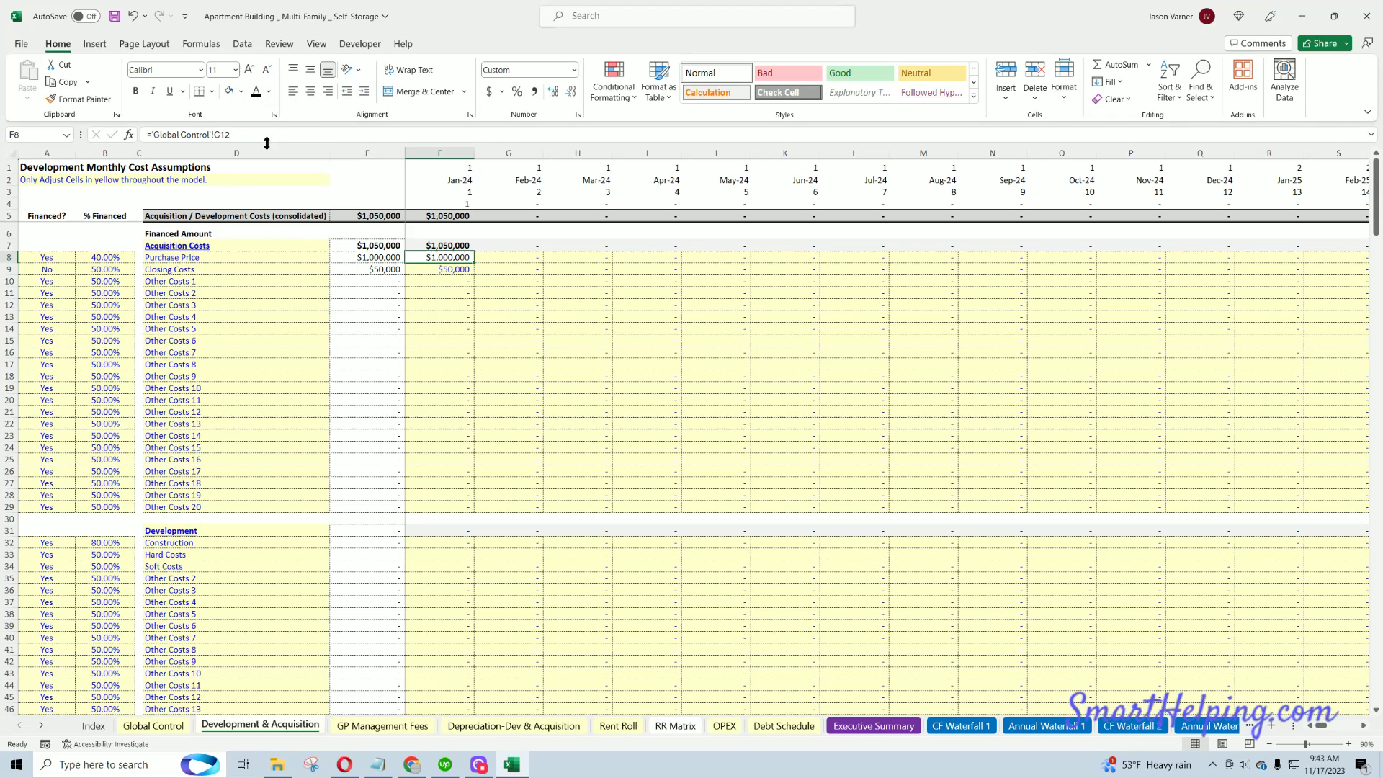
left_click(153, 726)
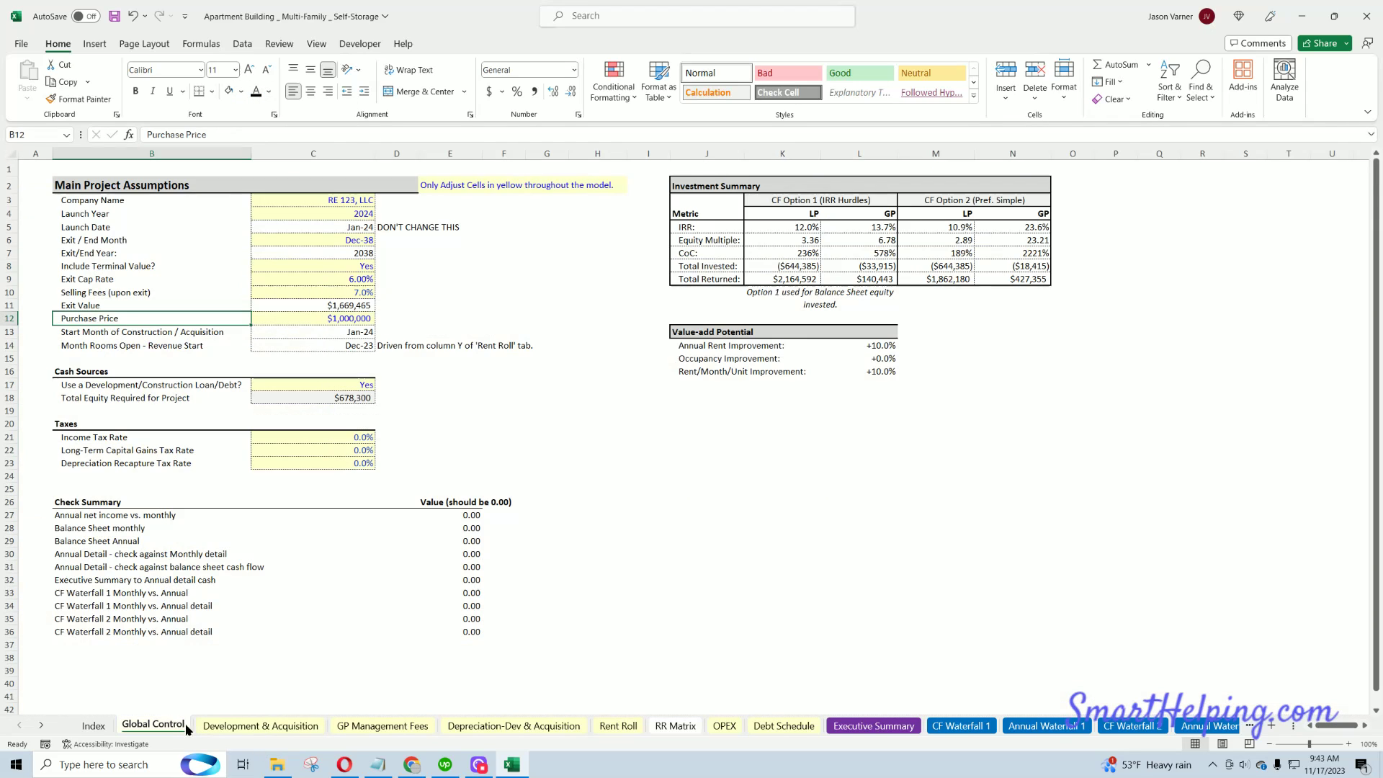
- Fill row 20 with purchase prices from $500,000 in K20, rising in $500,000 steps
left_click(828, 464)
left_click(367, 318)
right_click(360, 318)
left_click(393, 369)
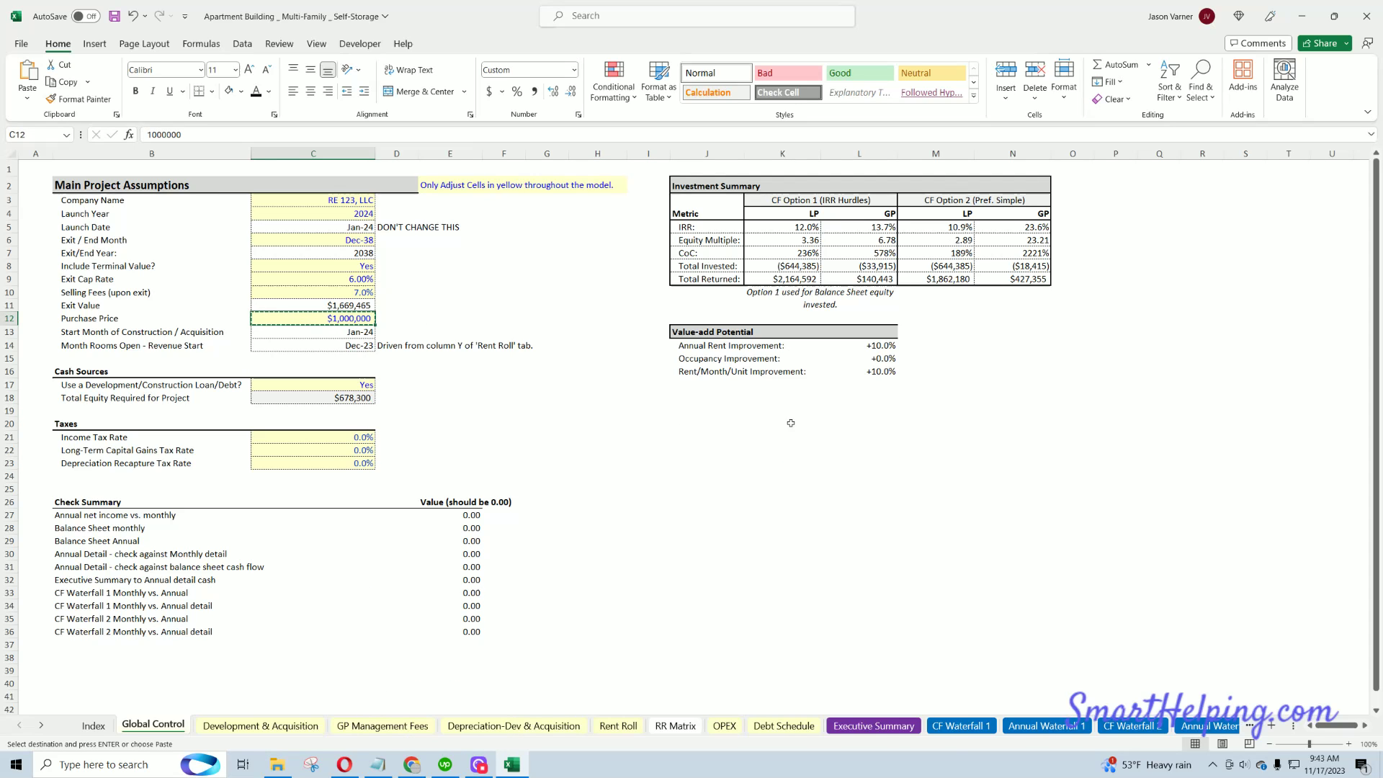
right_click(805, 423)
key("Escape")
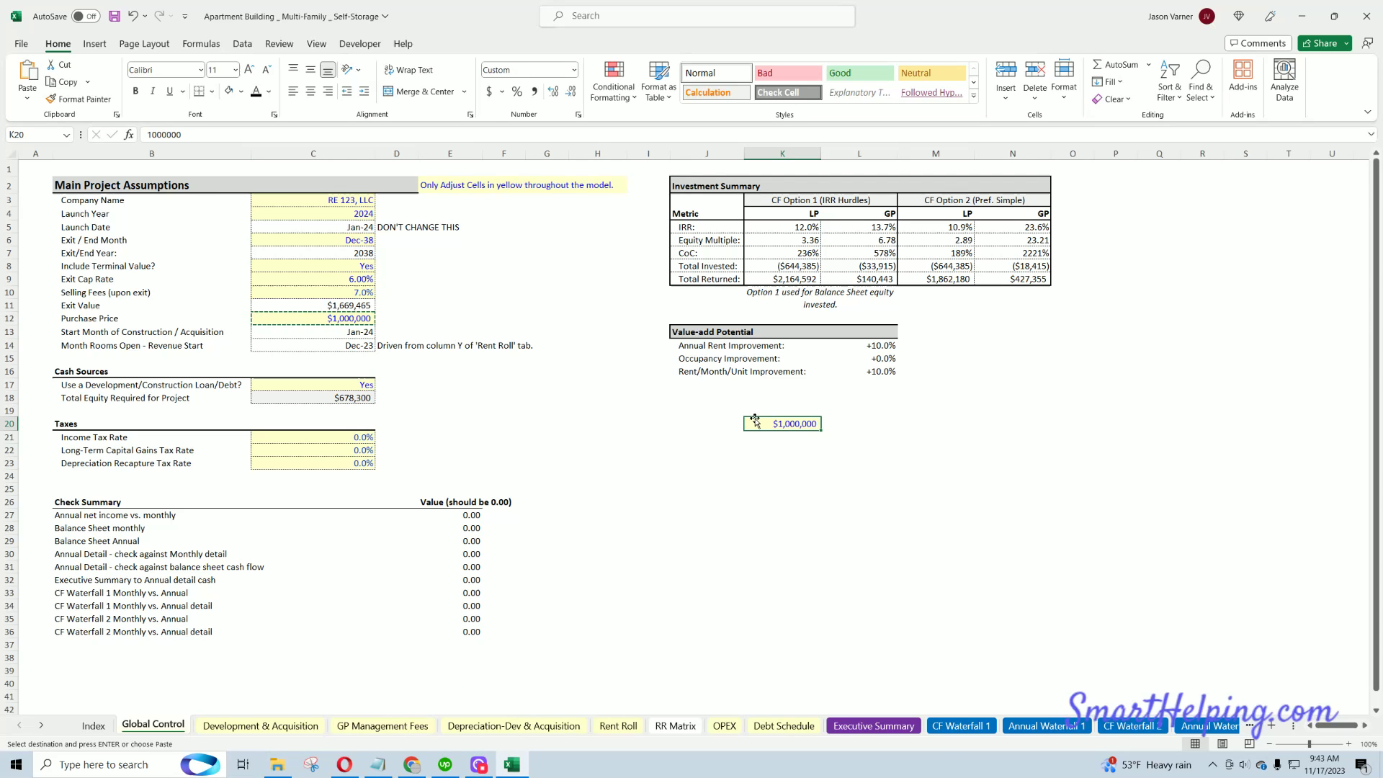
type("50")
type("0,000")
key("Return")
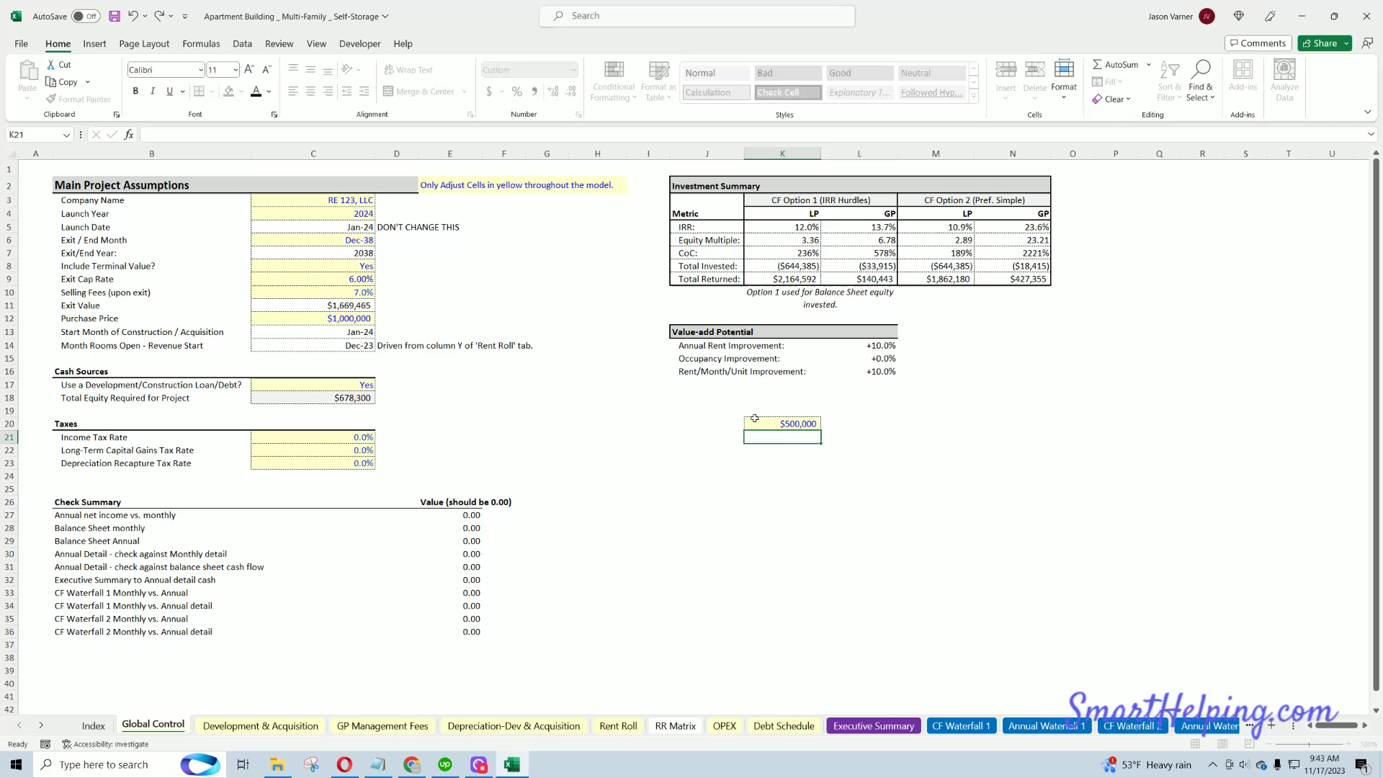
left_click(763, 418)
left_click_drag(821, 430, 1029, 430)
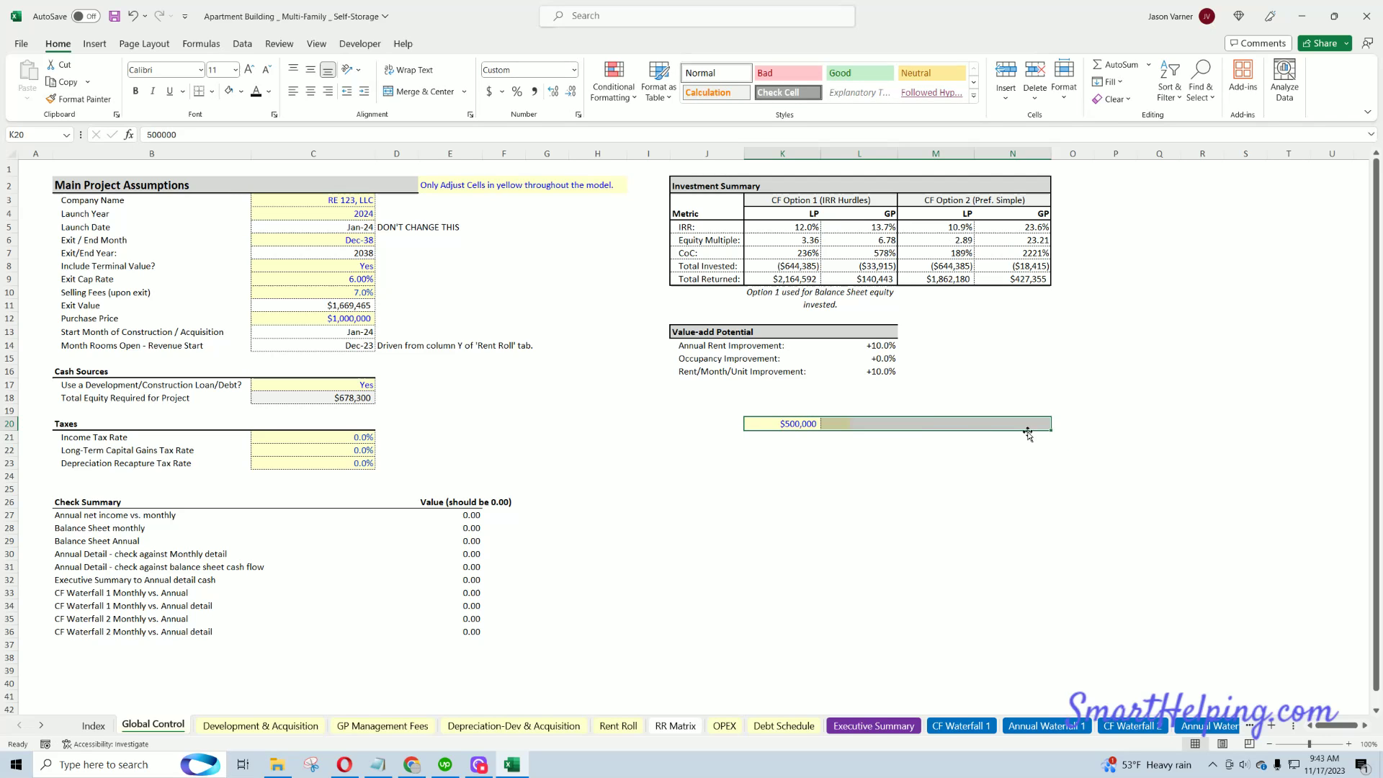
left_click(848, 421)
type("1000000")
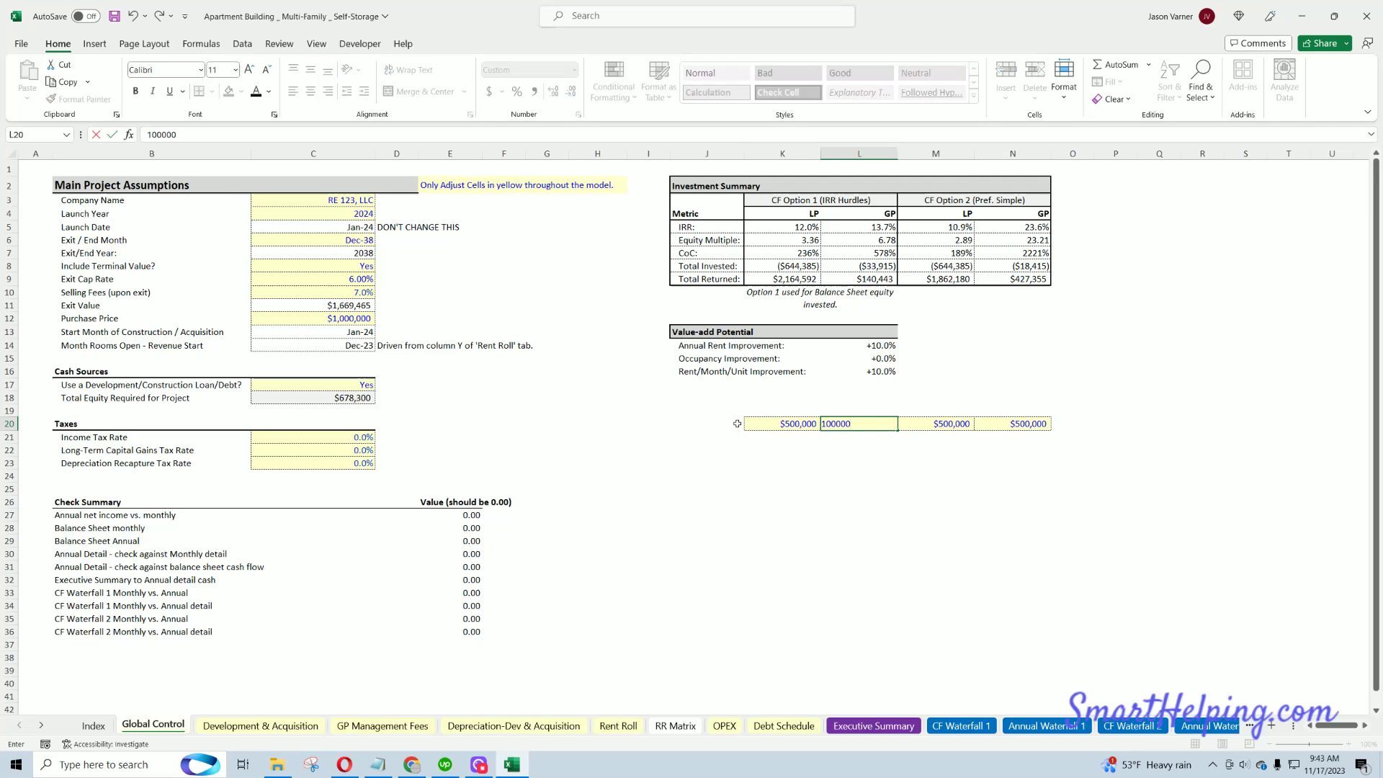
key("Return")
left_click_drag(763, 424, 1116, 429)
- Enter exit cap rates 4.00% to 8.00% in J21:J25, using the C9 percentage format
left_click(707, 436)
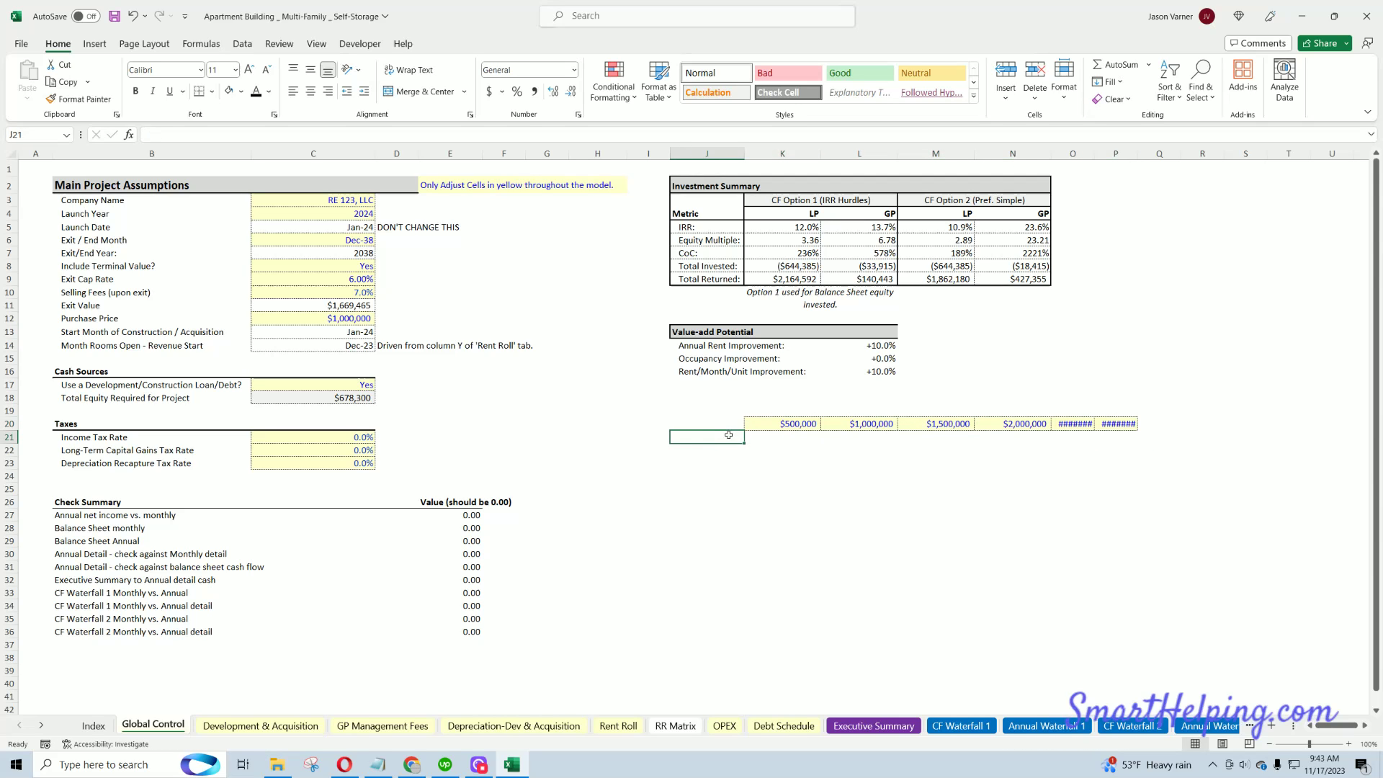
right_click(358, 281)
left_click(395, 331)
right_click(726, 437)
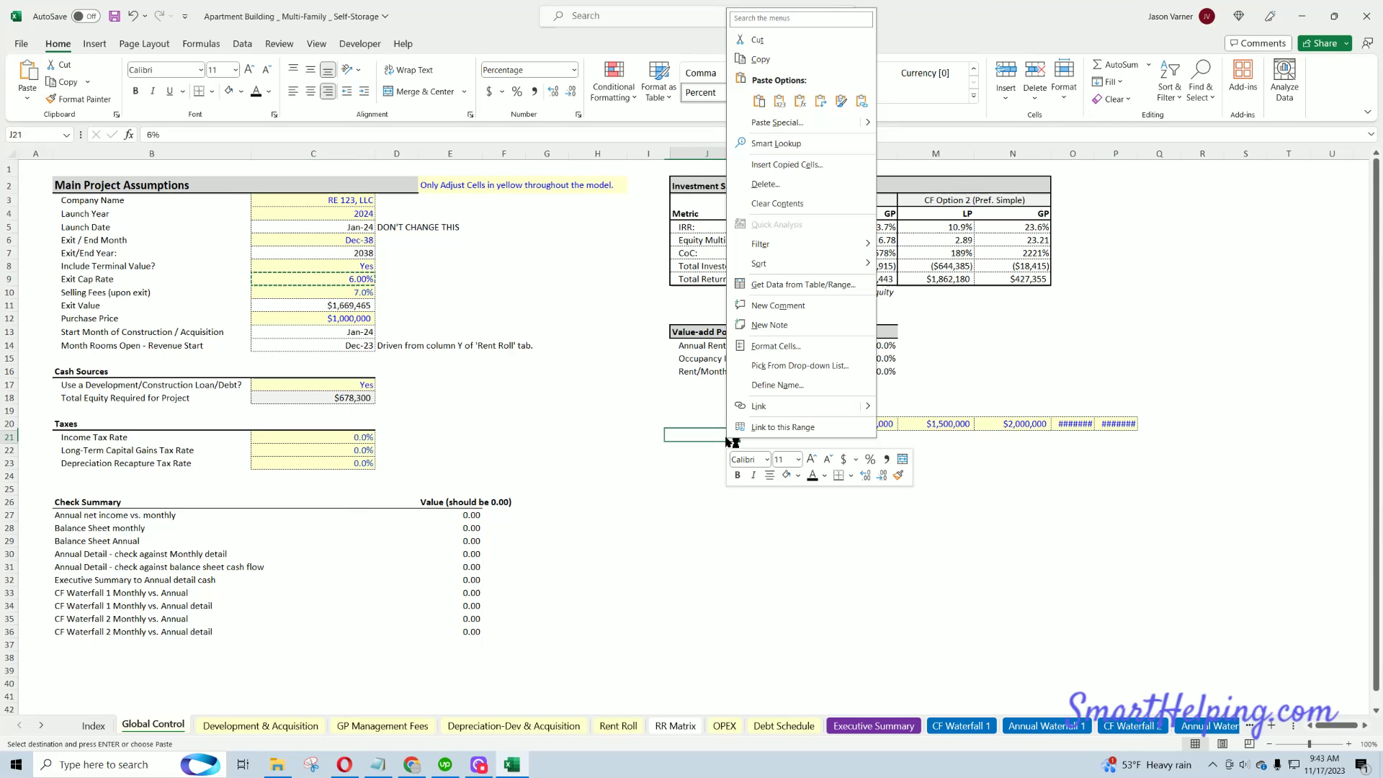
left_click(760, 100)
type("4")
key("Return")
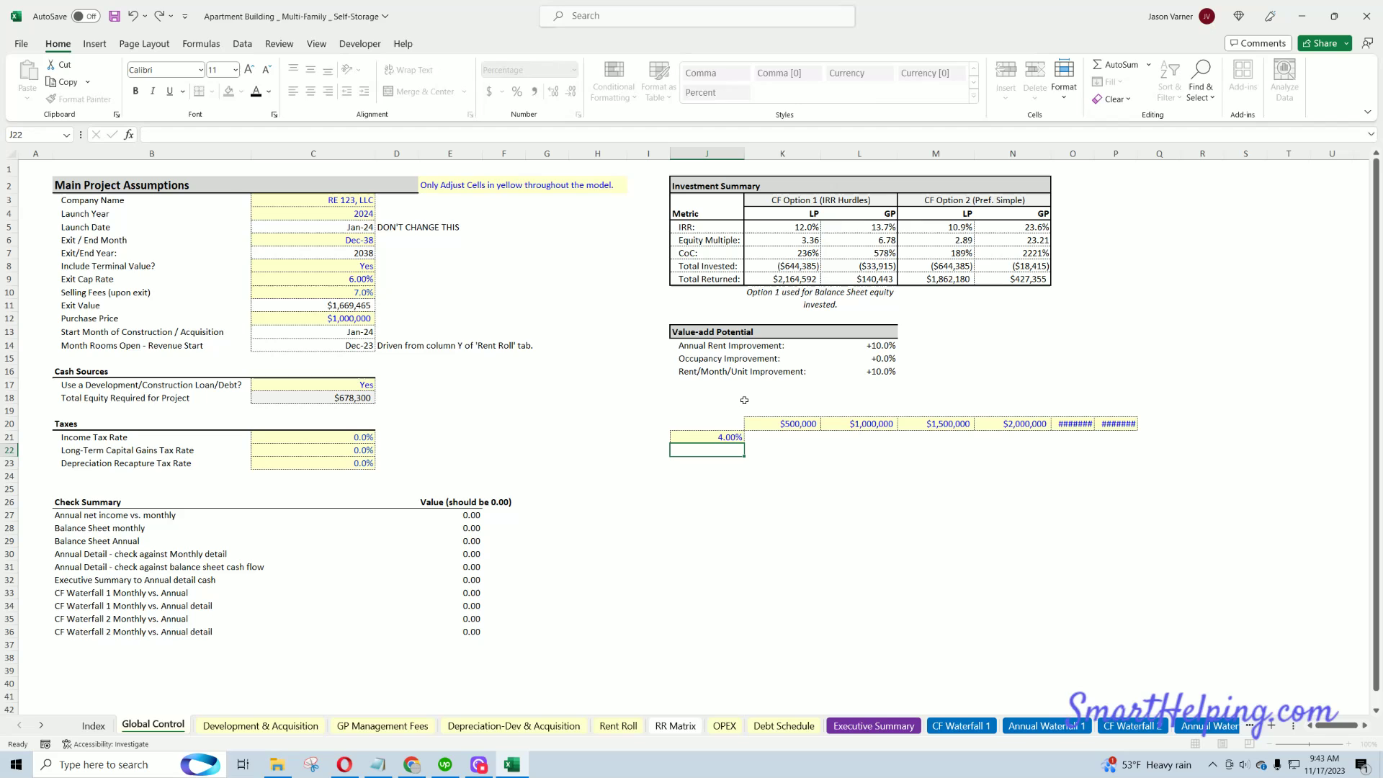
type("4")
key("Return")
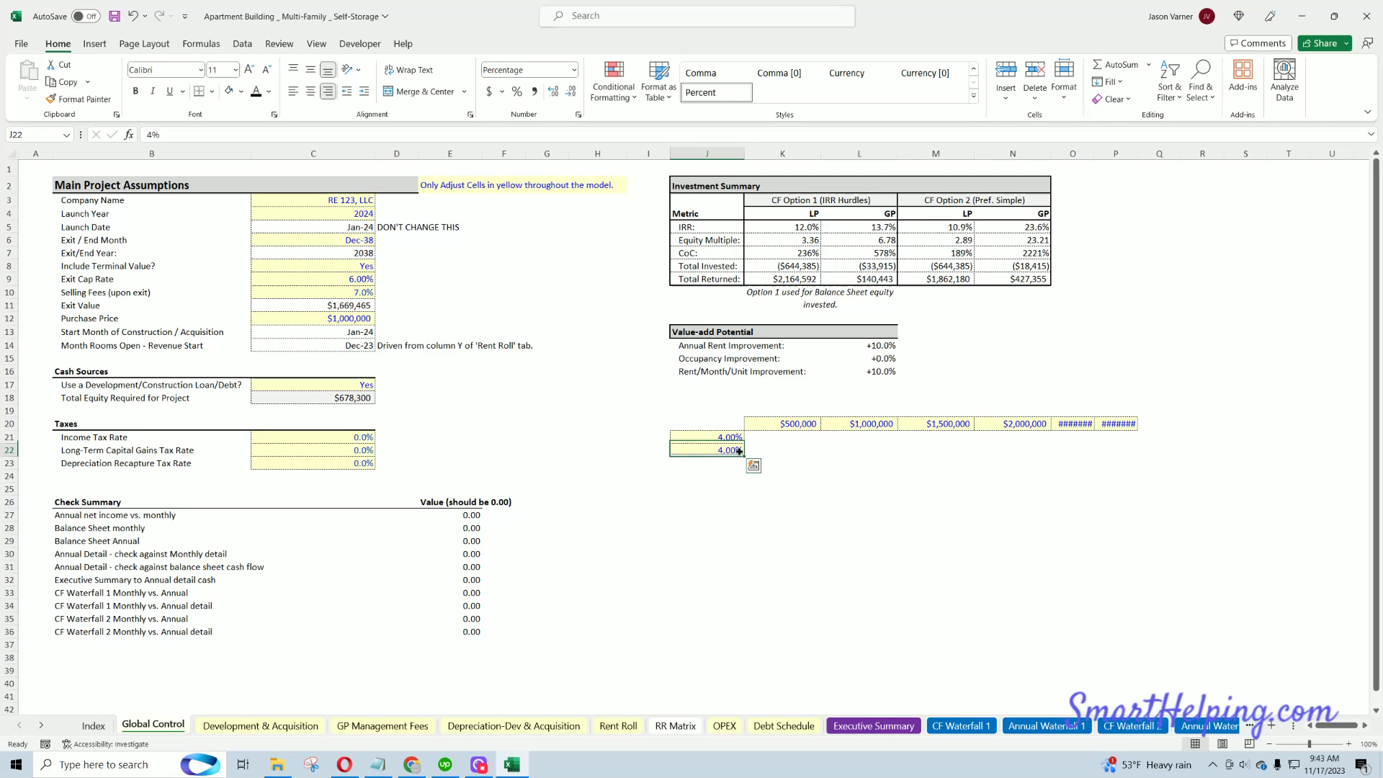
left_click(678, 450)
type("5")
key("Return")
left_click_drag(736, 434, 745, 496)
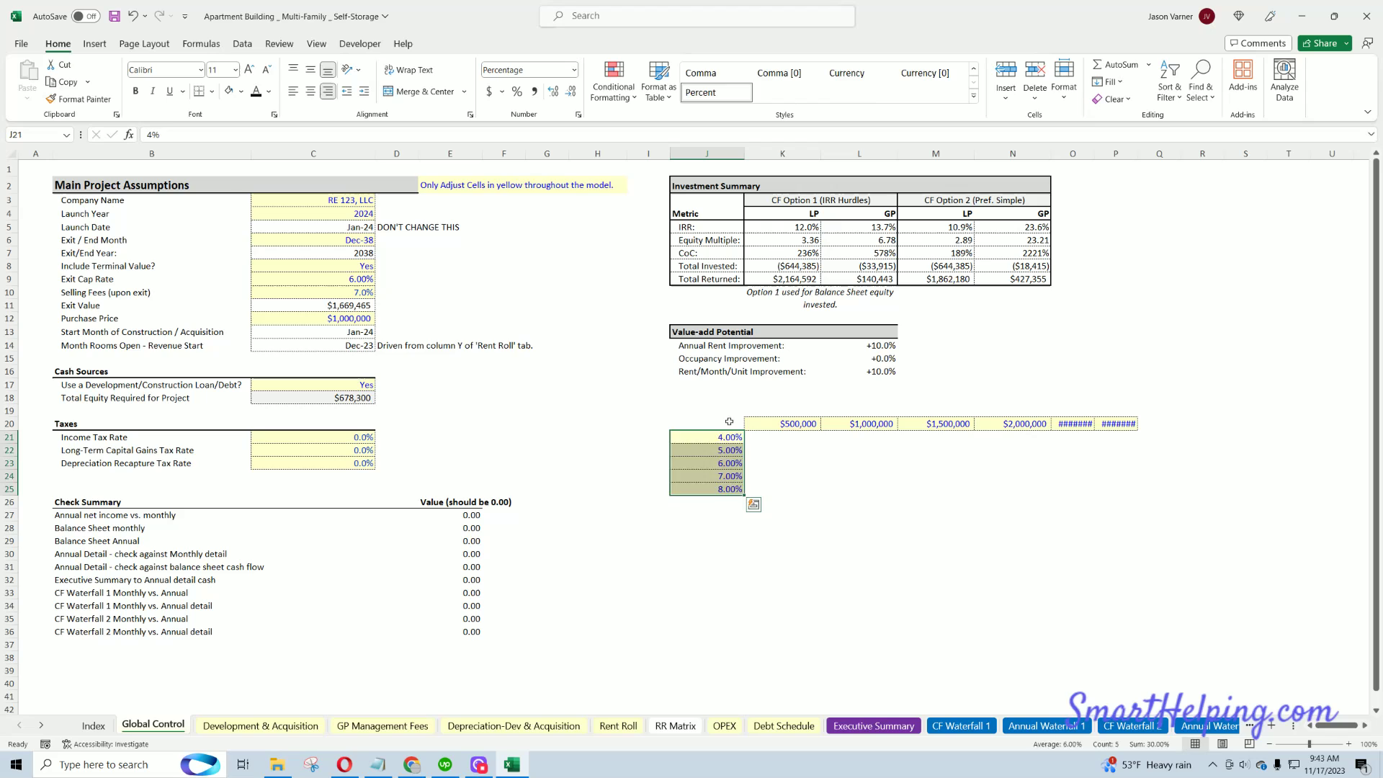
- Link J20 to the 12.7% Project IRR in Executive Summary B38, shown as a percentage
left_click(728, 422)
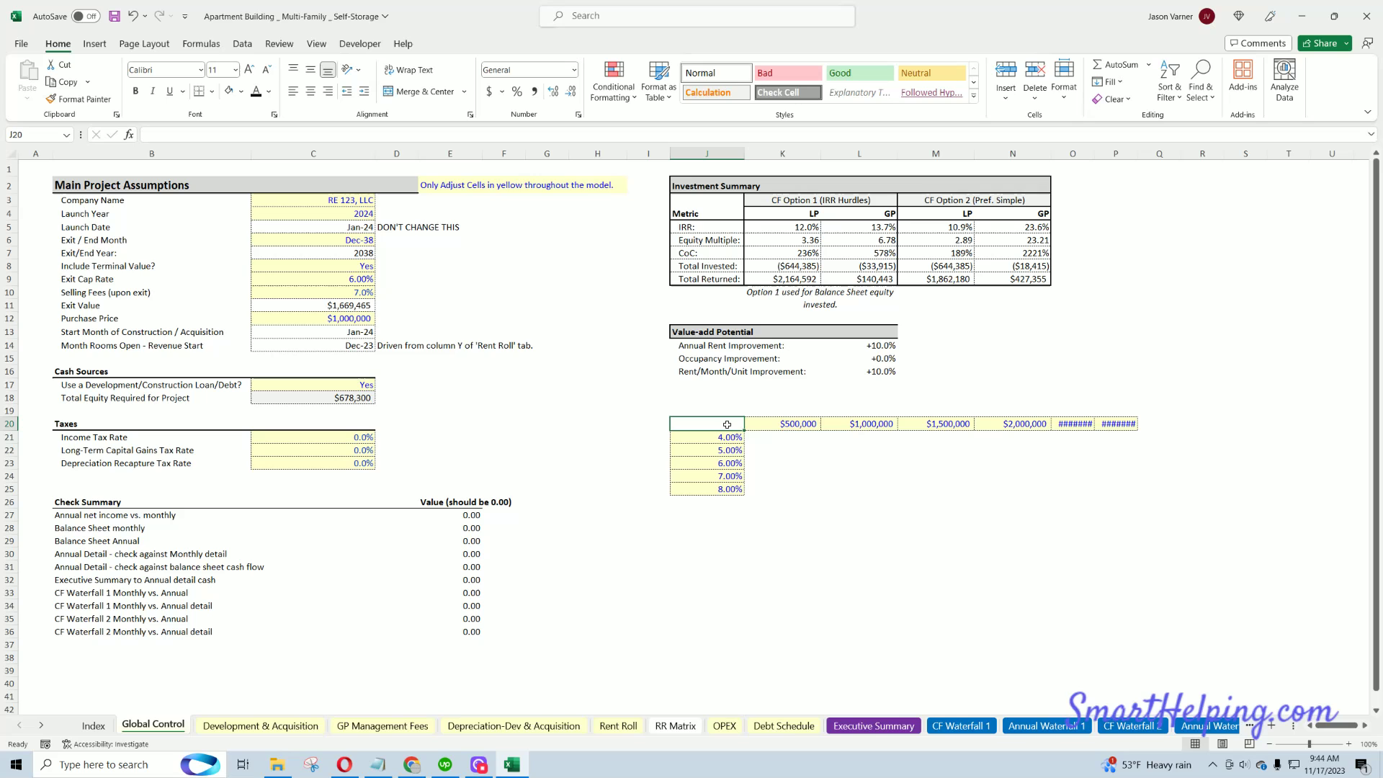
type("=")
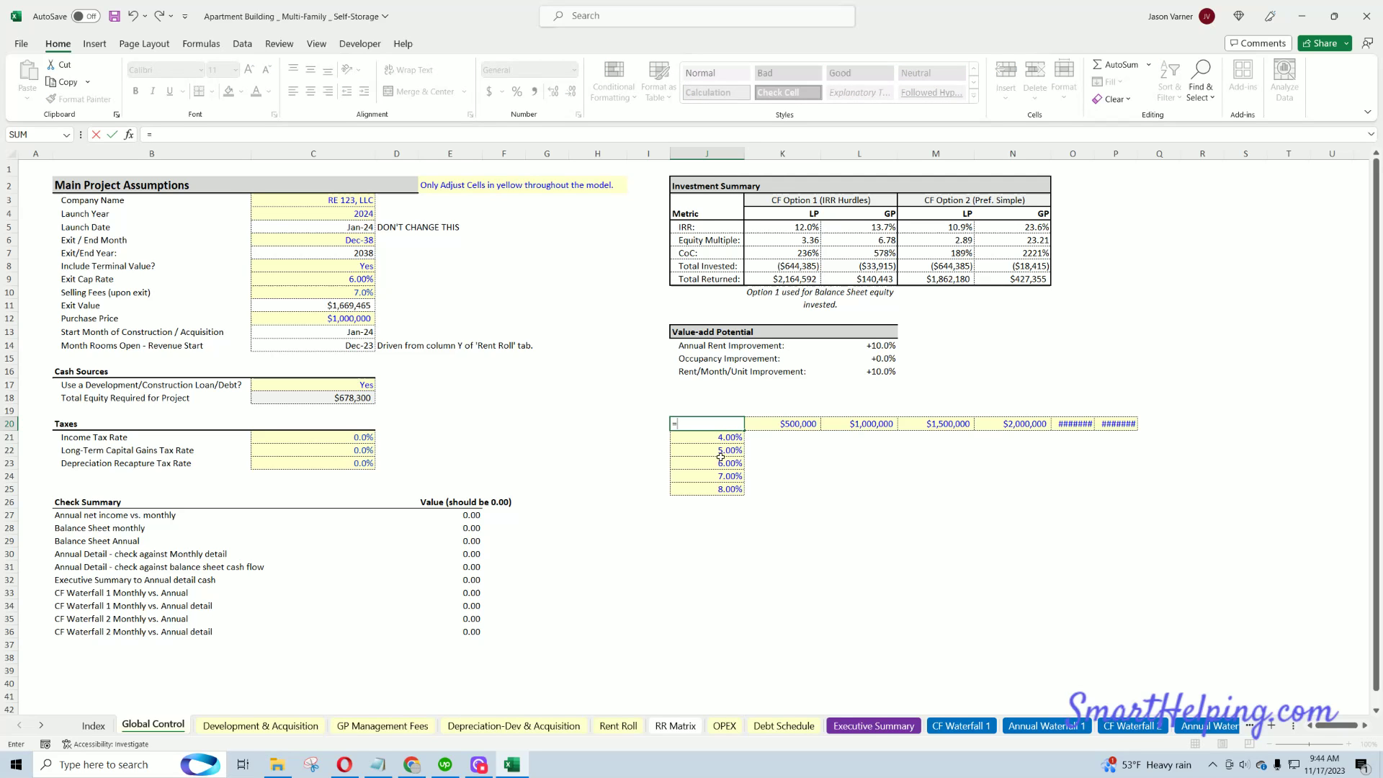
left_click(864, 725)
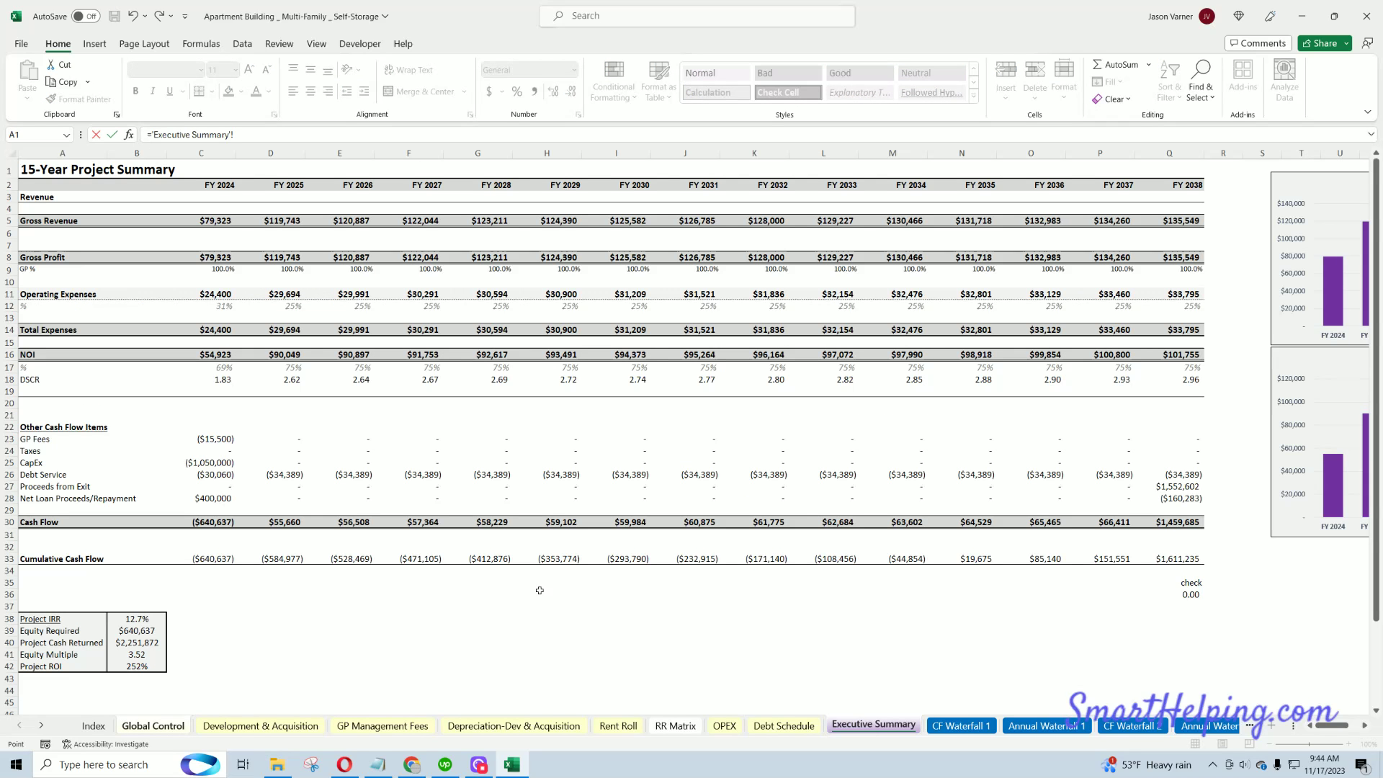
left_click(140, 620)
key("Return")
left_click(718, 425)
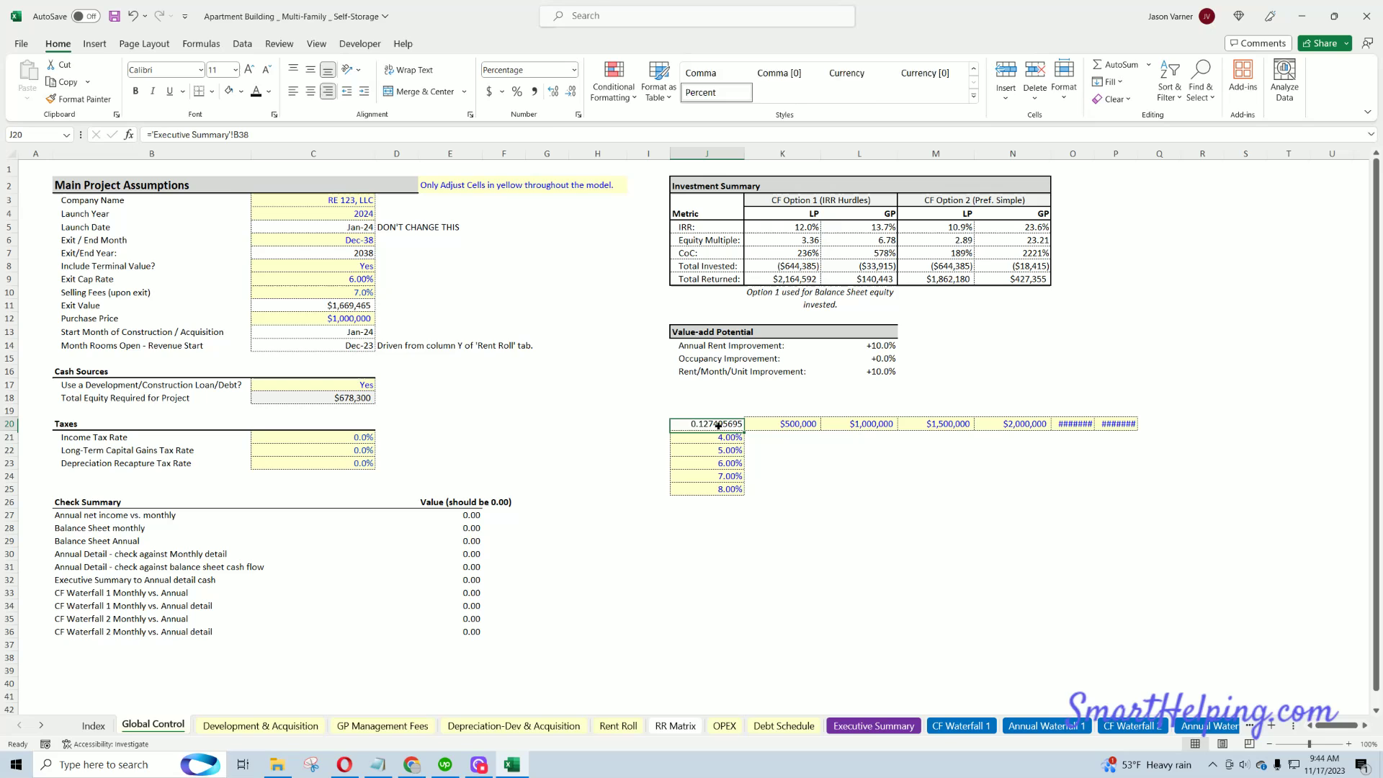
left_click(516, 92)
left_click(553, 91)
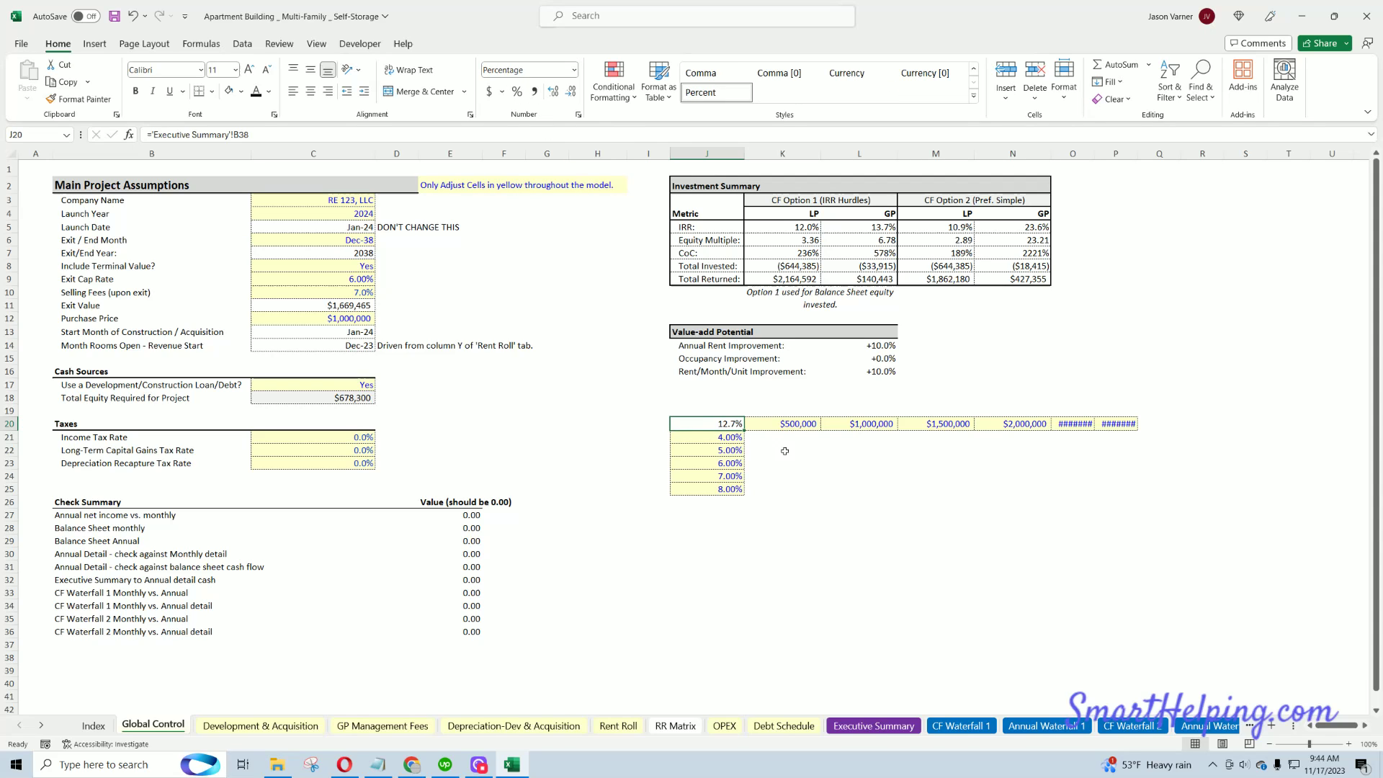
- Widen columns O and P so $2,500,000 and $3,000,000 display, then review the price and cap-rate ranges
left_click(791, 424)
left_click_drag(792, 424, 1023, 437)
left_click_drag(1139, 153, 1110, 154)
left_click_drag(718, 437, 718, 488)
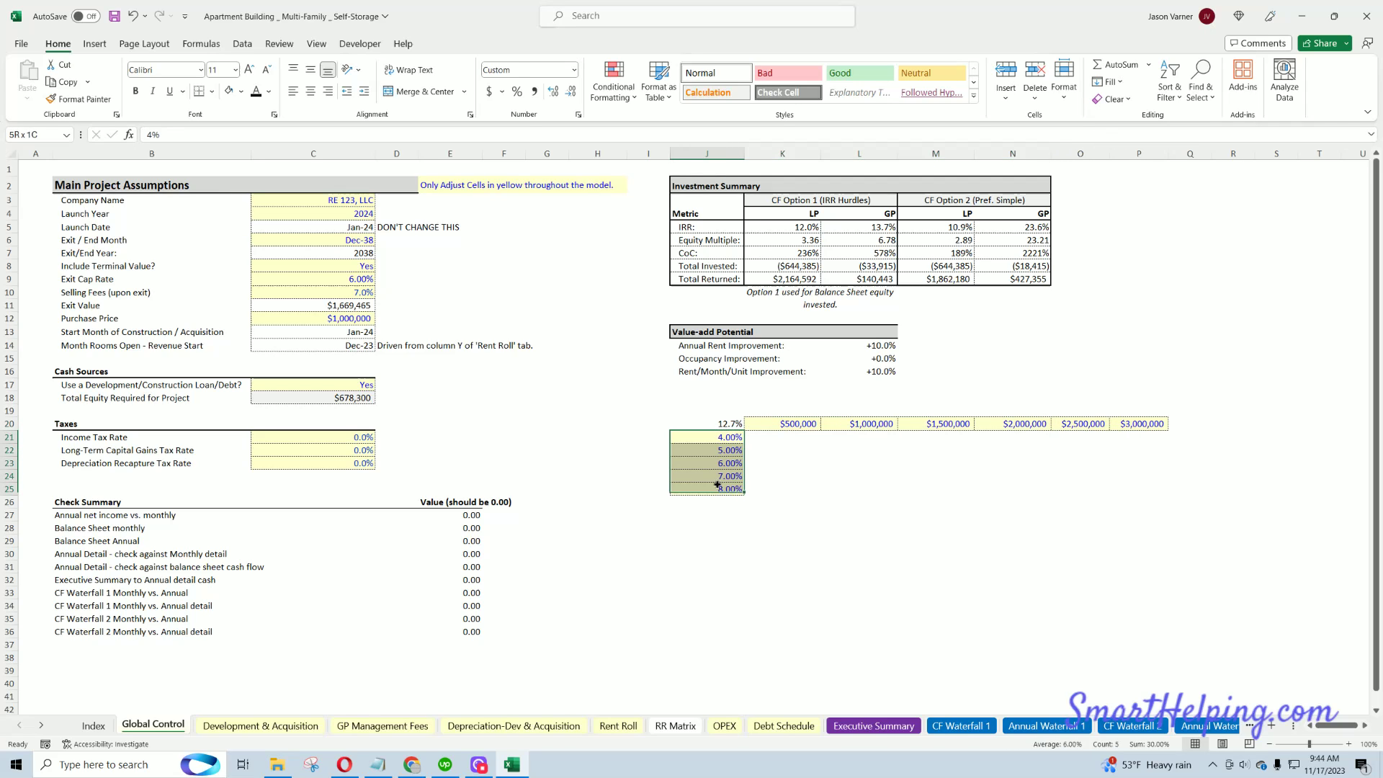
left_click_drag(792, 424, 1148, 423)
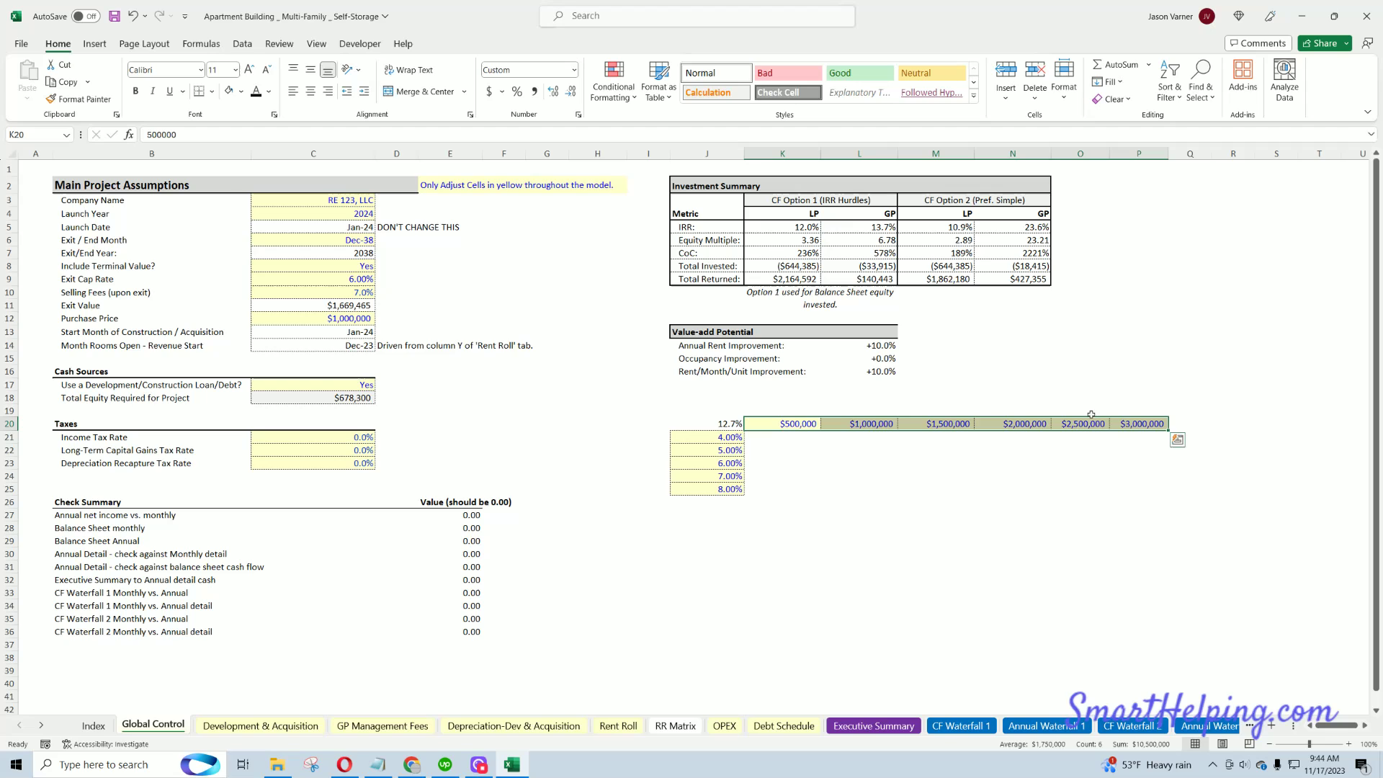
left_click(719, 439)
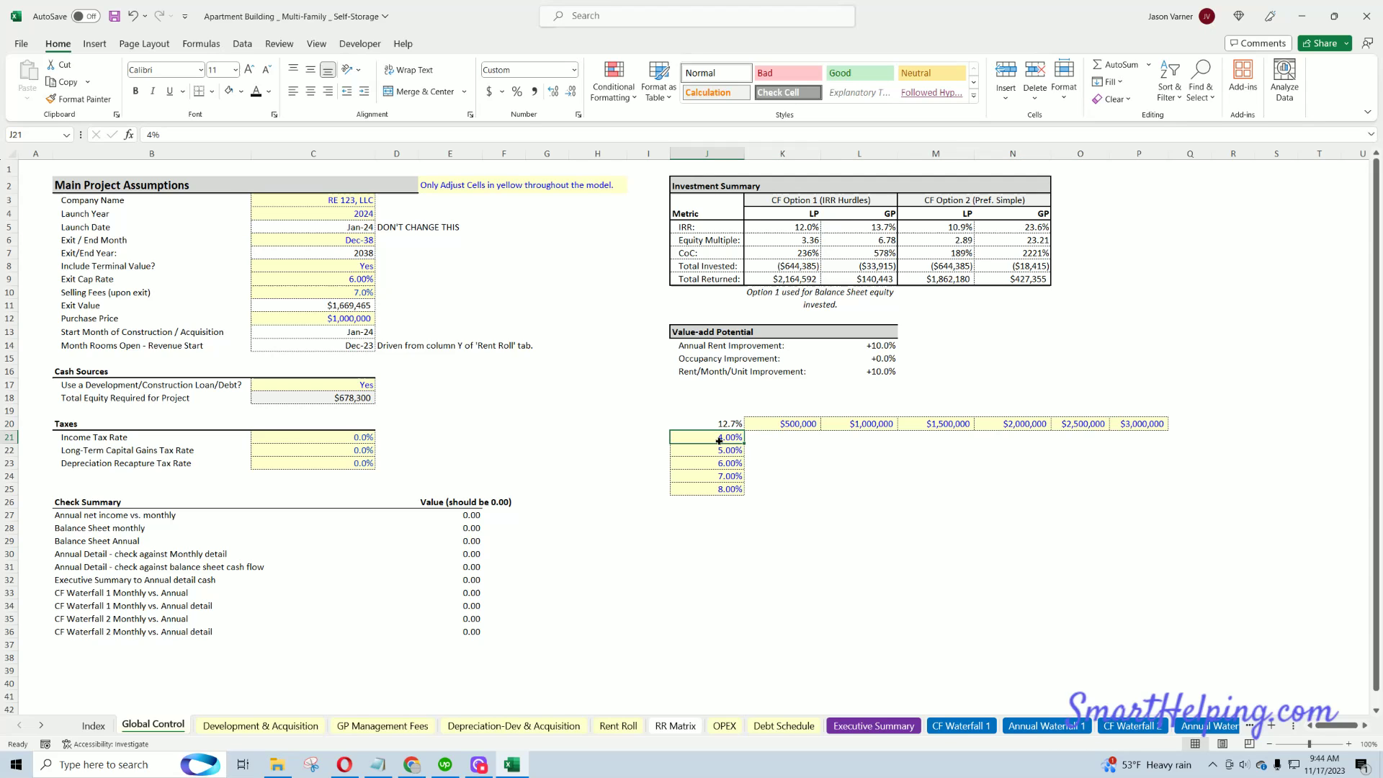
left_click_drag(719, 441, 720, 492)
- Cross-check the Global Control Purchase Price input against the Development & Acquisition sheet
left_click(786, 423)
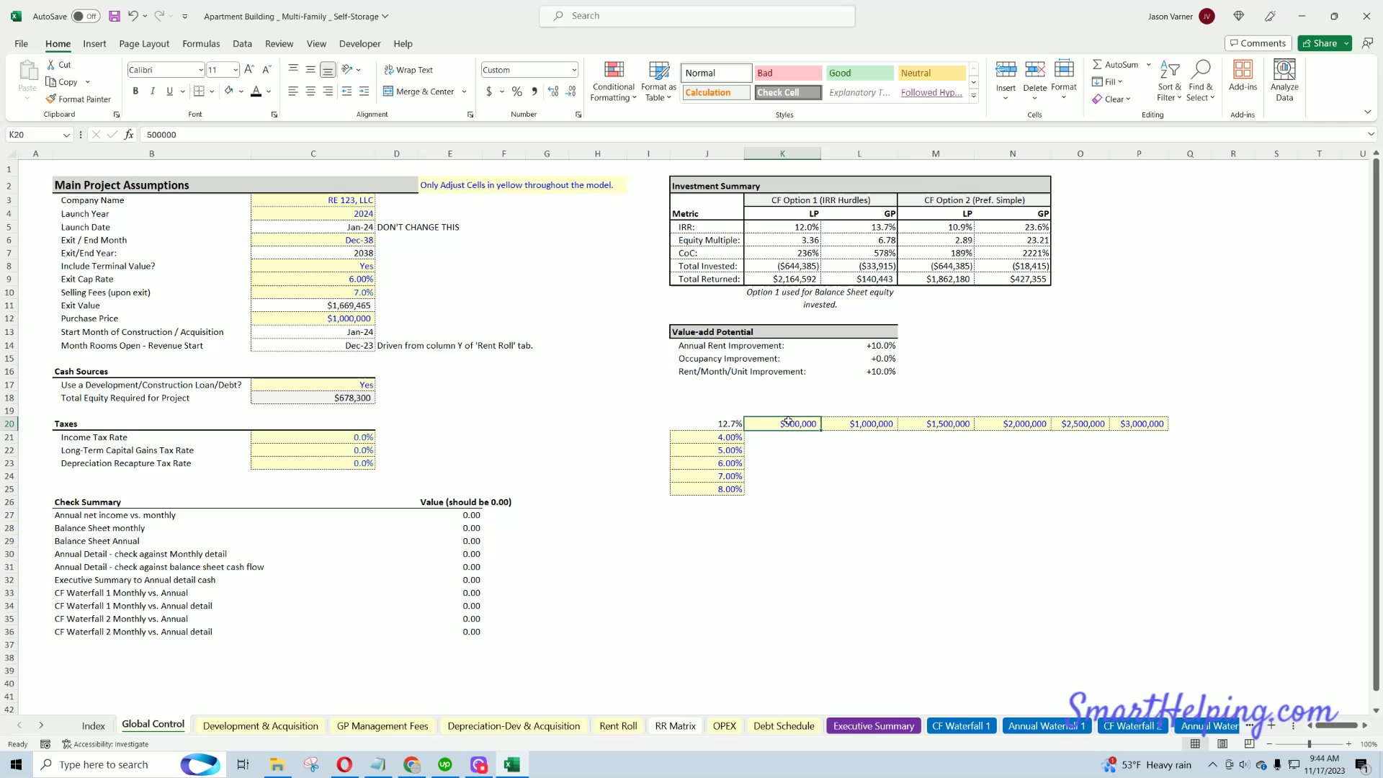
left_click(293, 727)
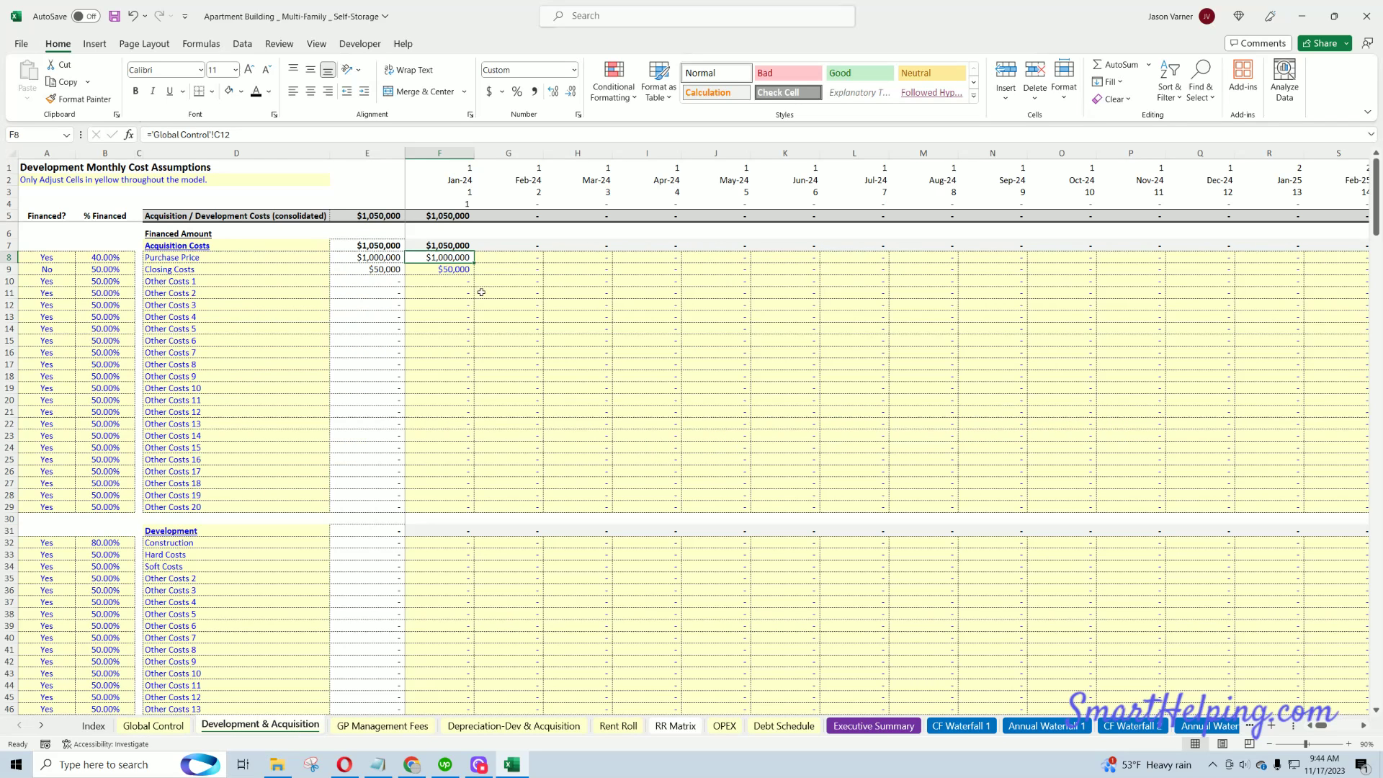
left_click(454, 309)
left_click(577, 329)
left_click(562, 454)
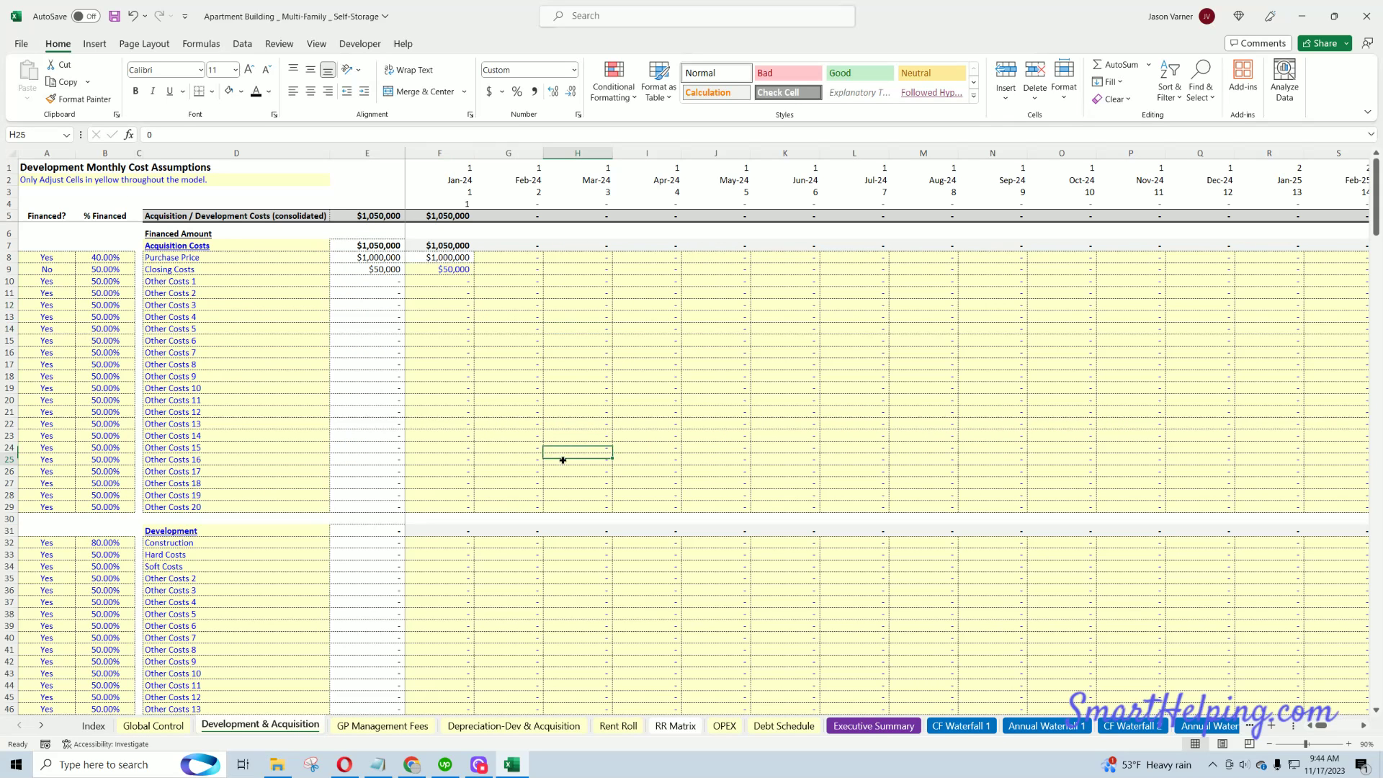
left_click(438, 423)
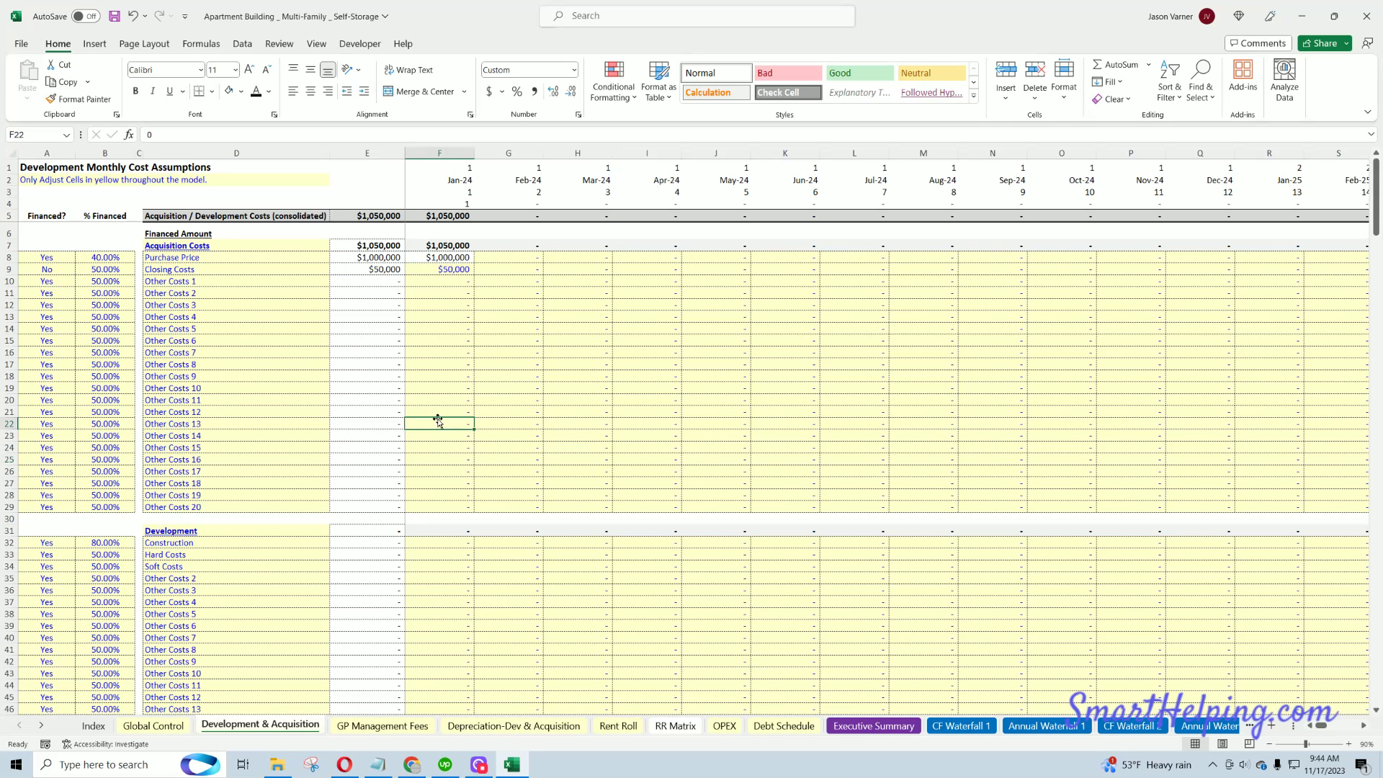
left_click(173, 727)
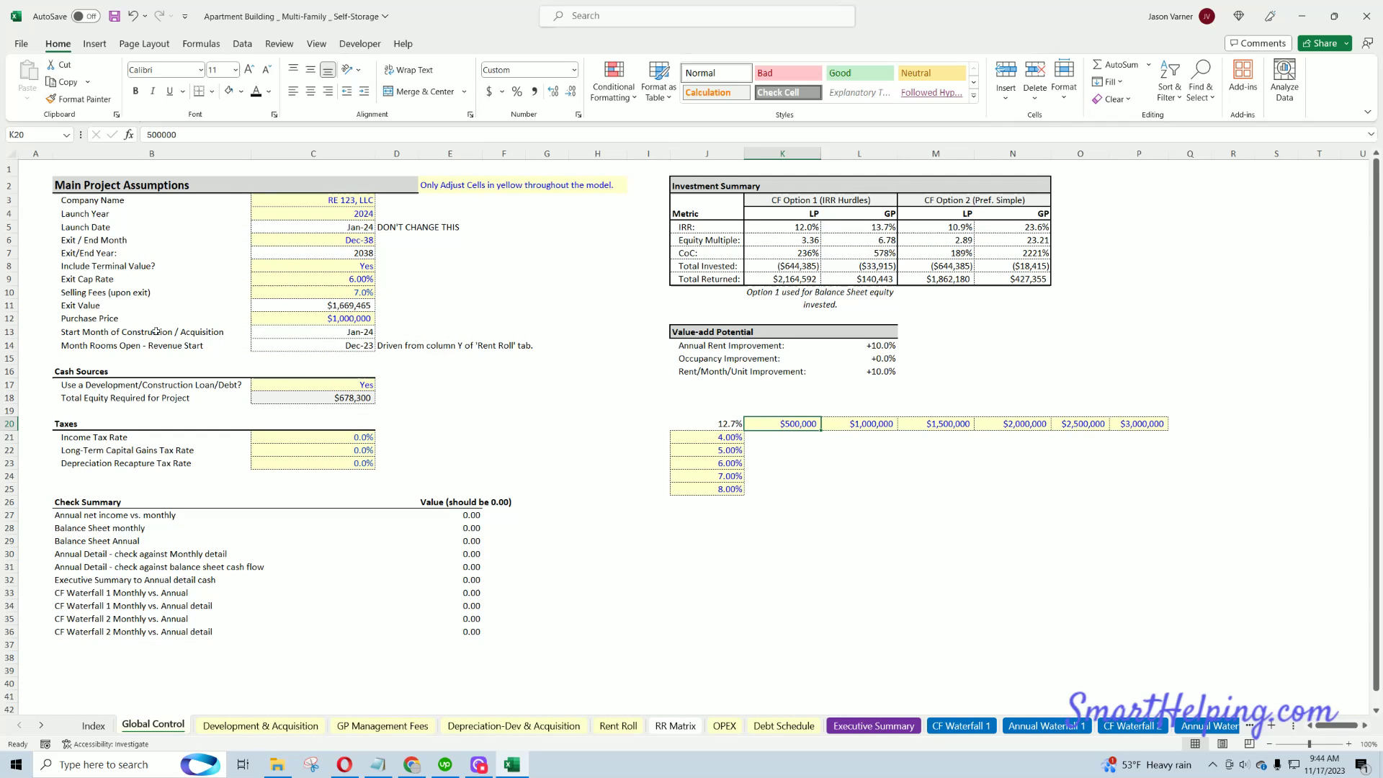
left_click(833, 560)
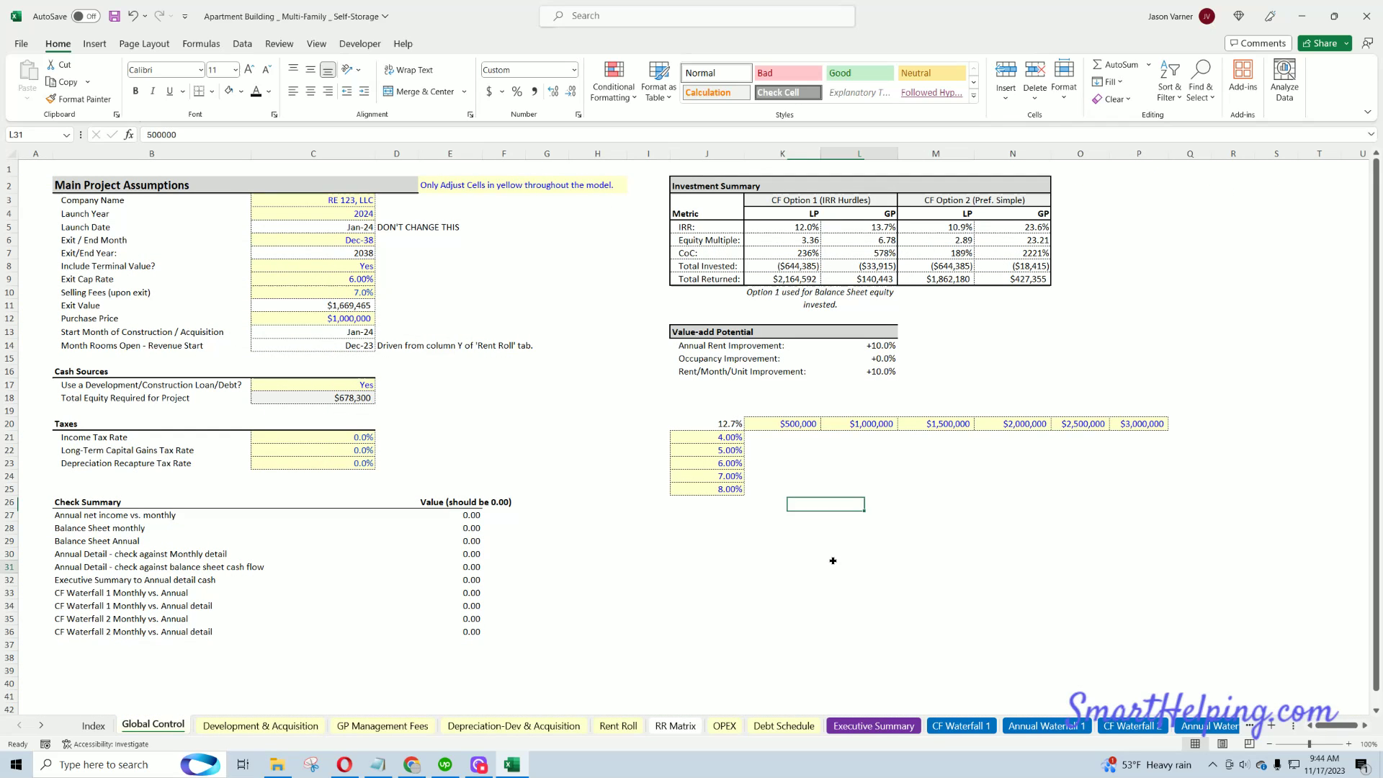
left_click_drag(833, 561, 1003, 639)
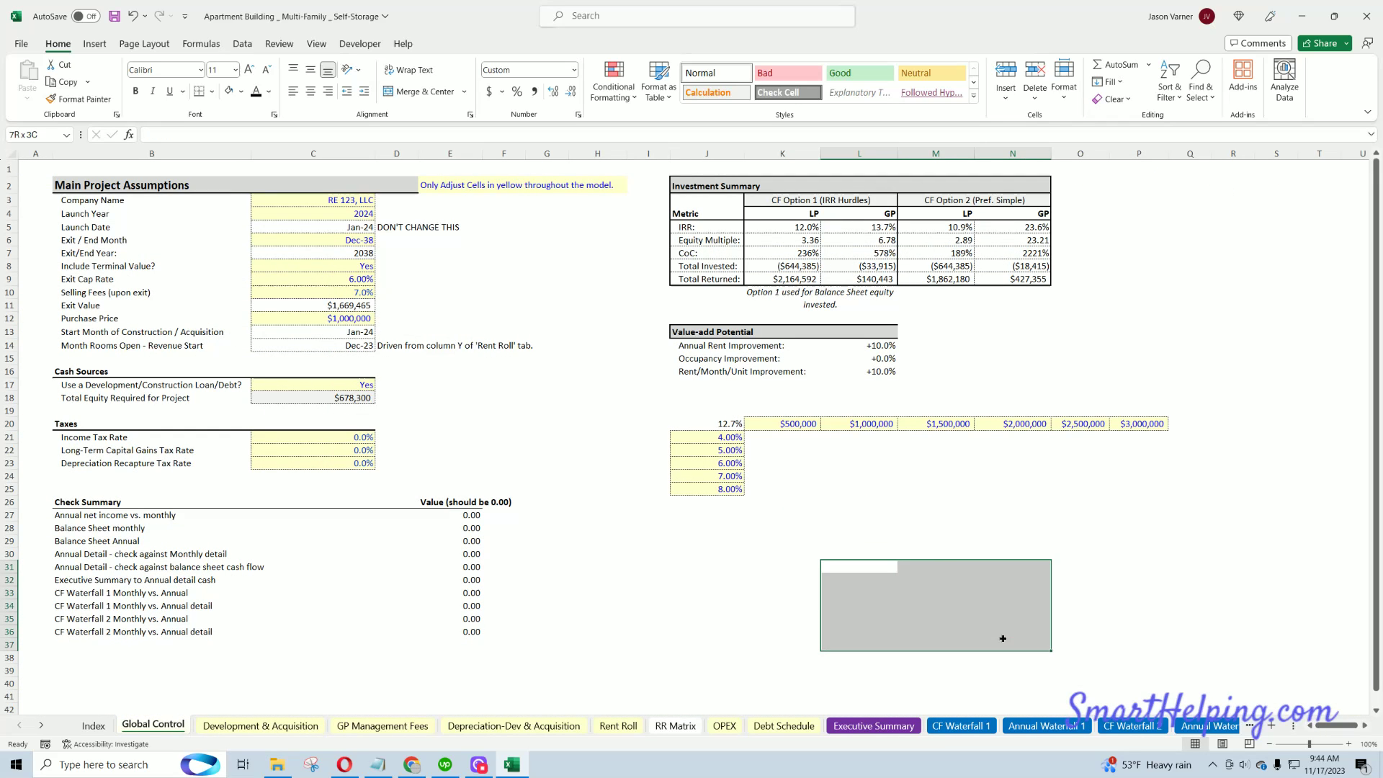
left_click(336, 318)
left_click(260, 726)
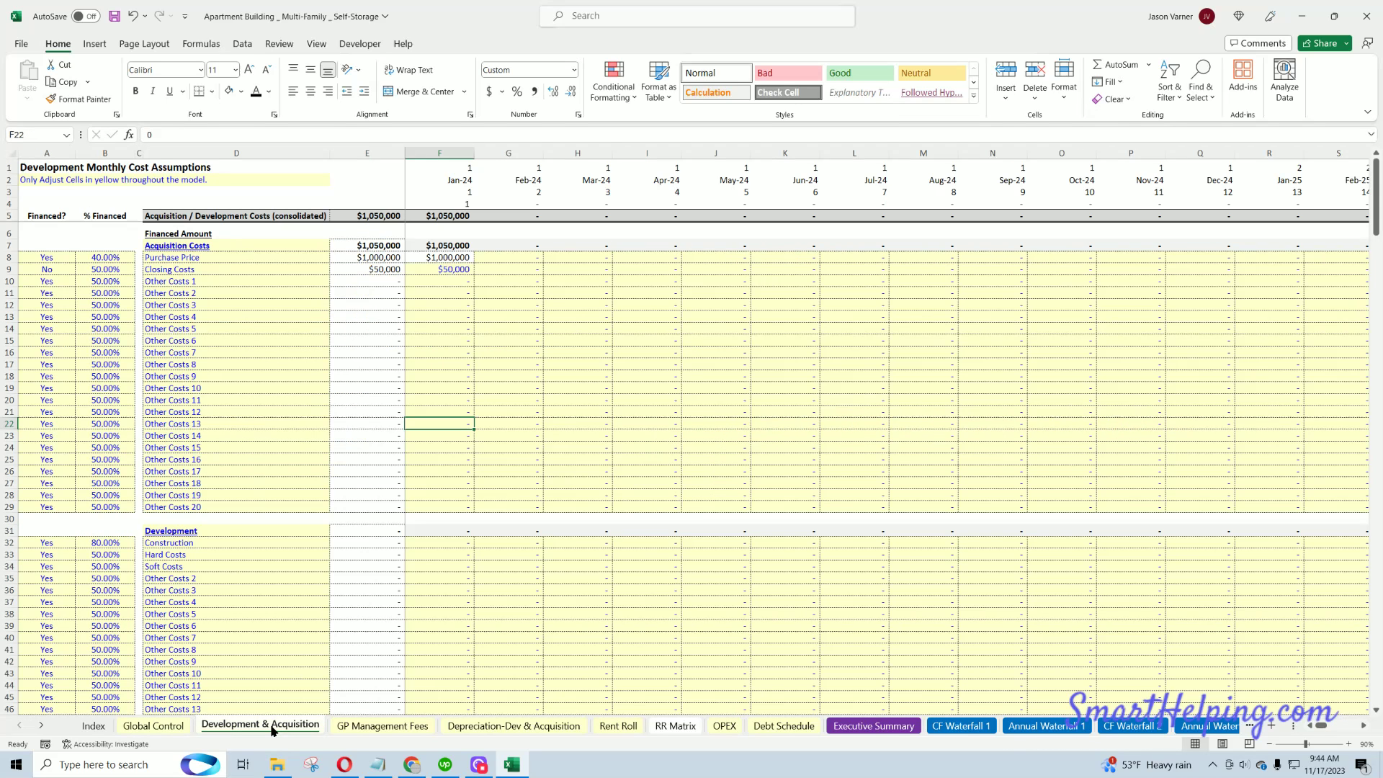
left_click(448, 343)
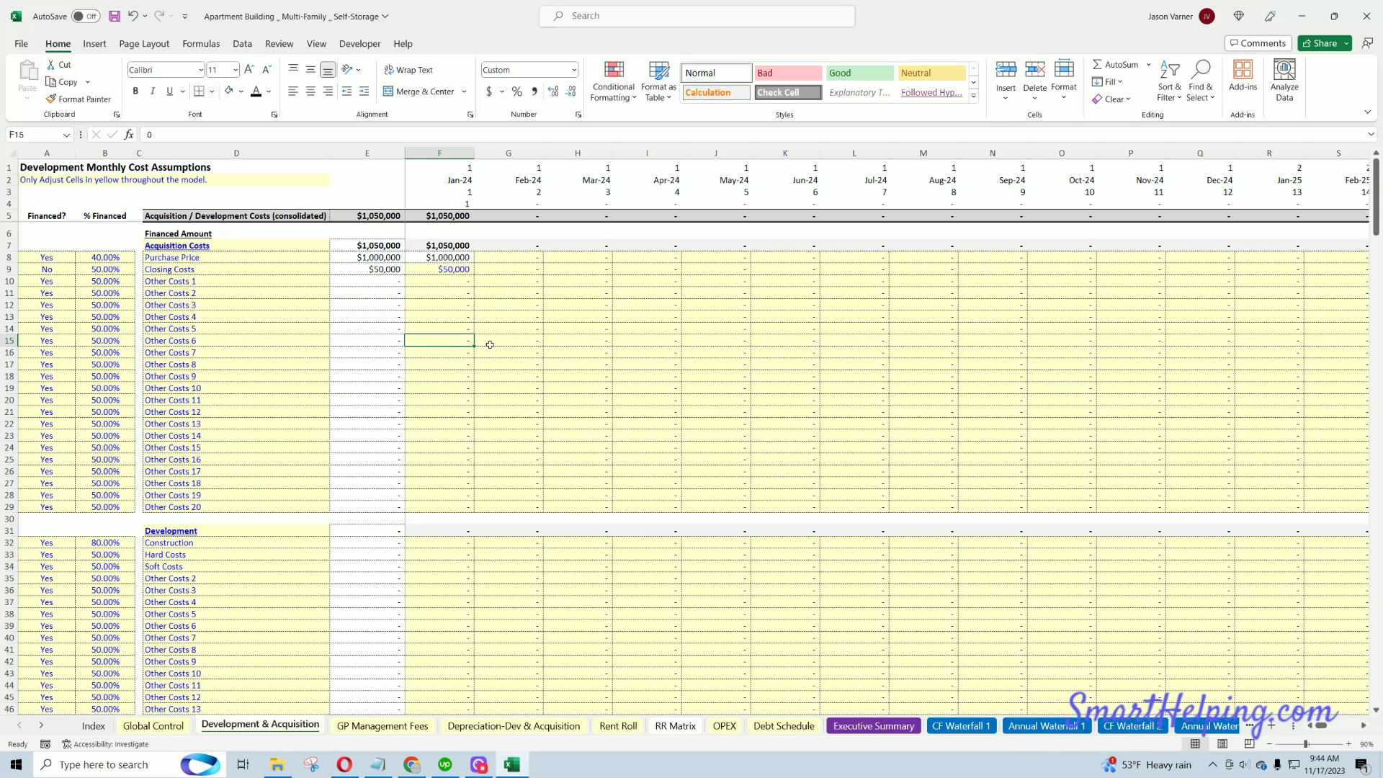
left_click(173, 724)
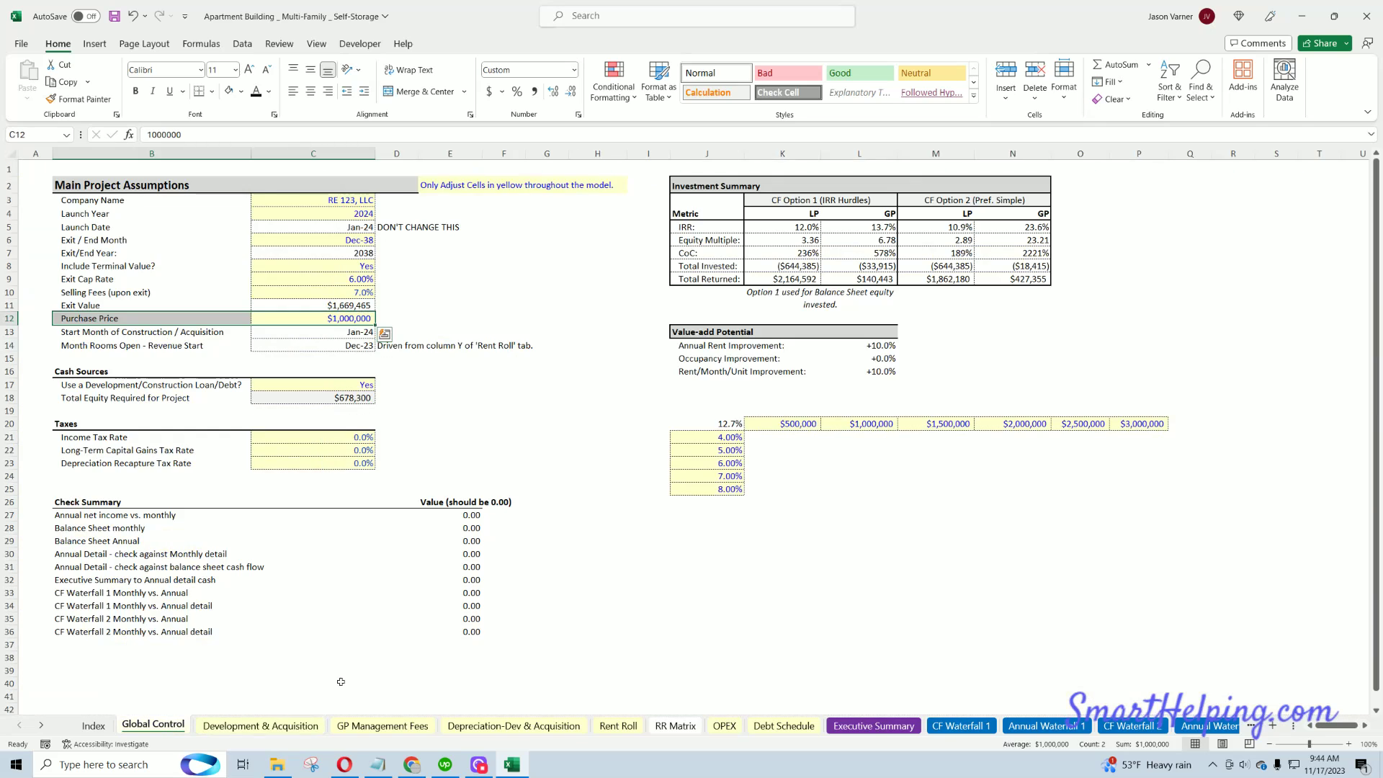
- Select the sensitivity grid J20:P25 and compare it with the Development & Acquisition sheet
left_click(728, 424)
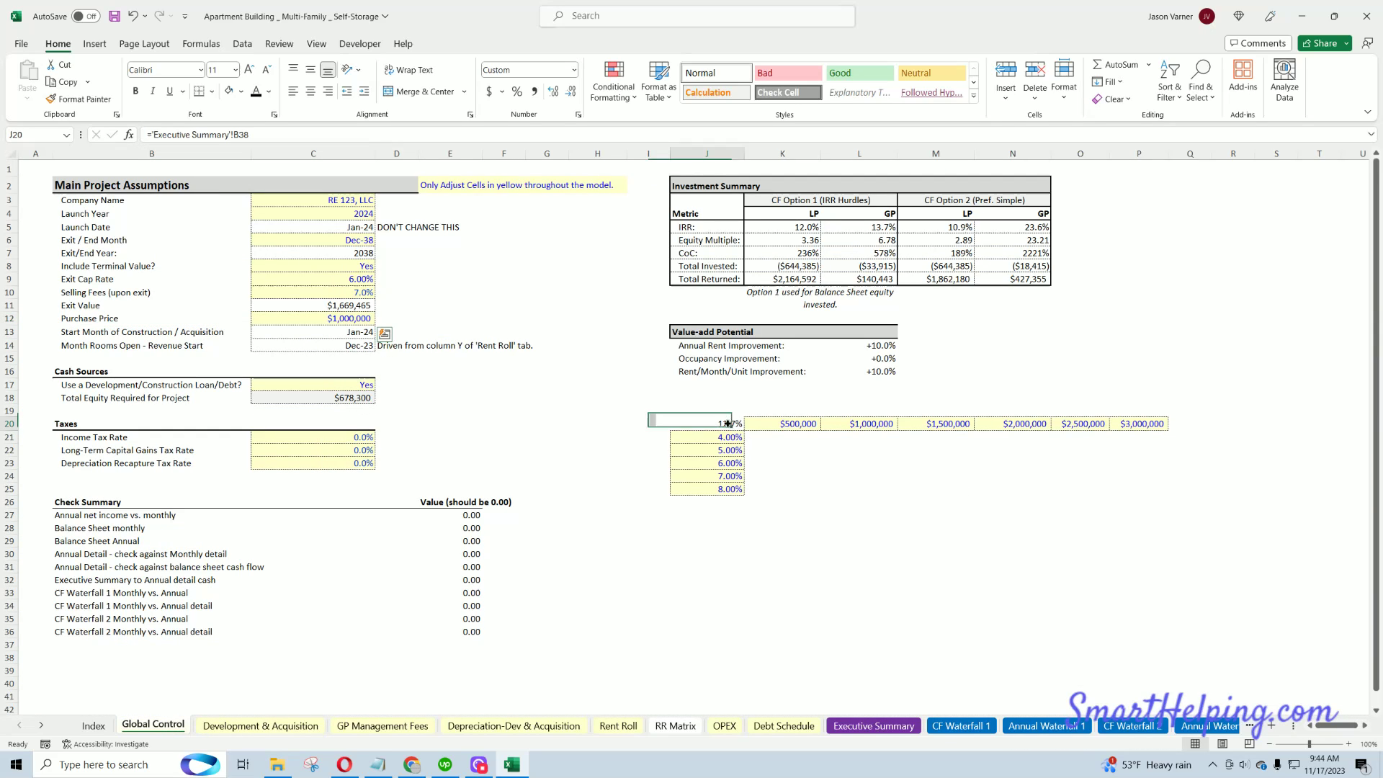
left_click_drag(728, 424, 1138, 492)
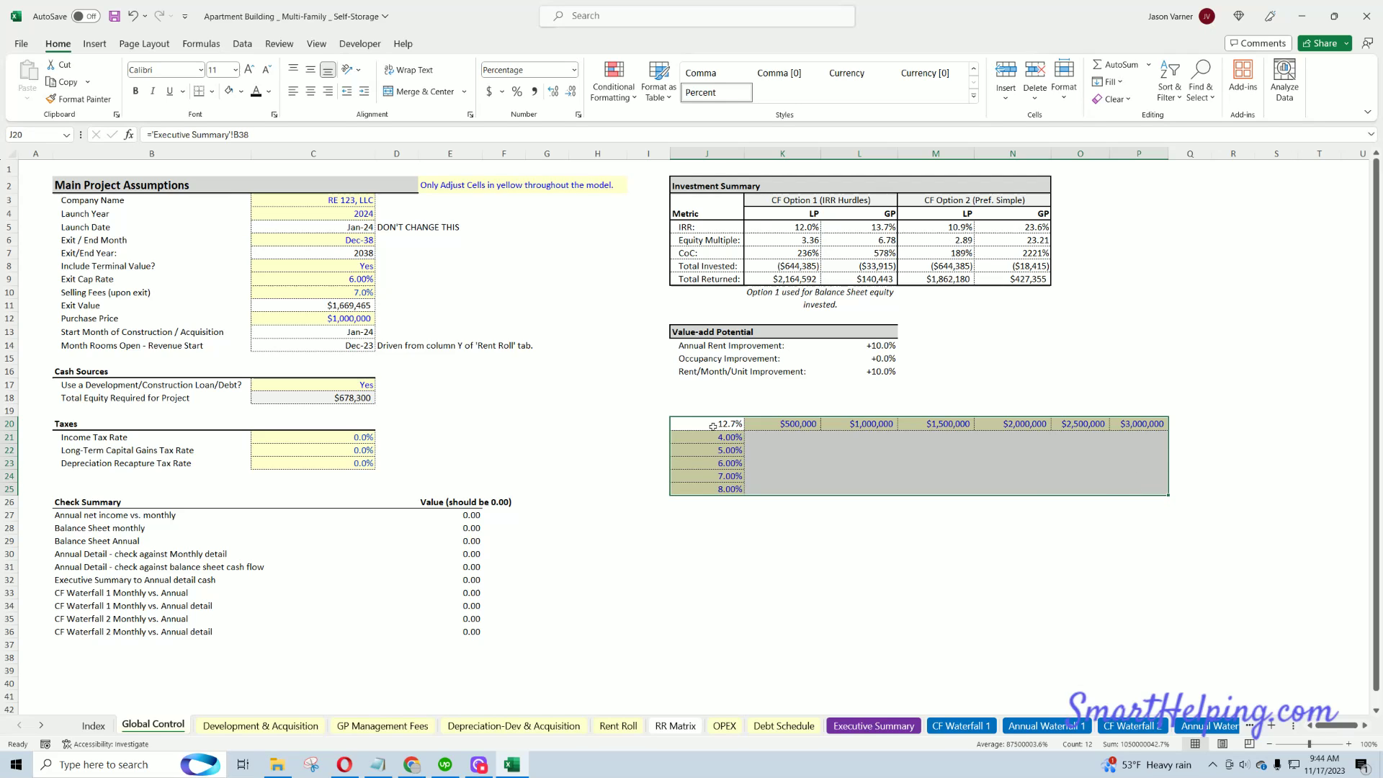
left_click_drag(713, 427, 1146, 491)
left_click(261, 727)
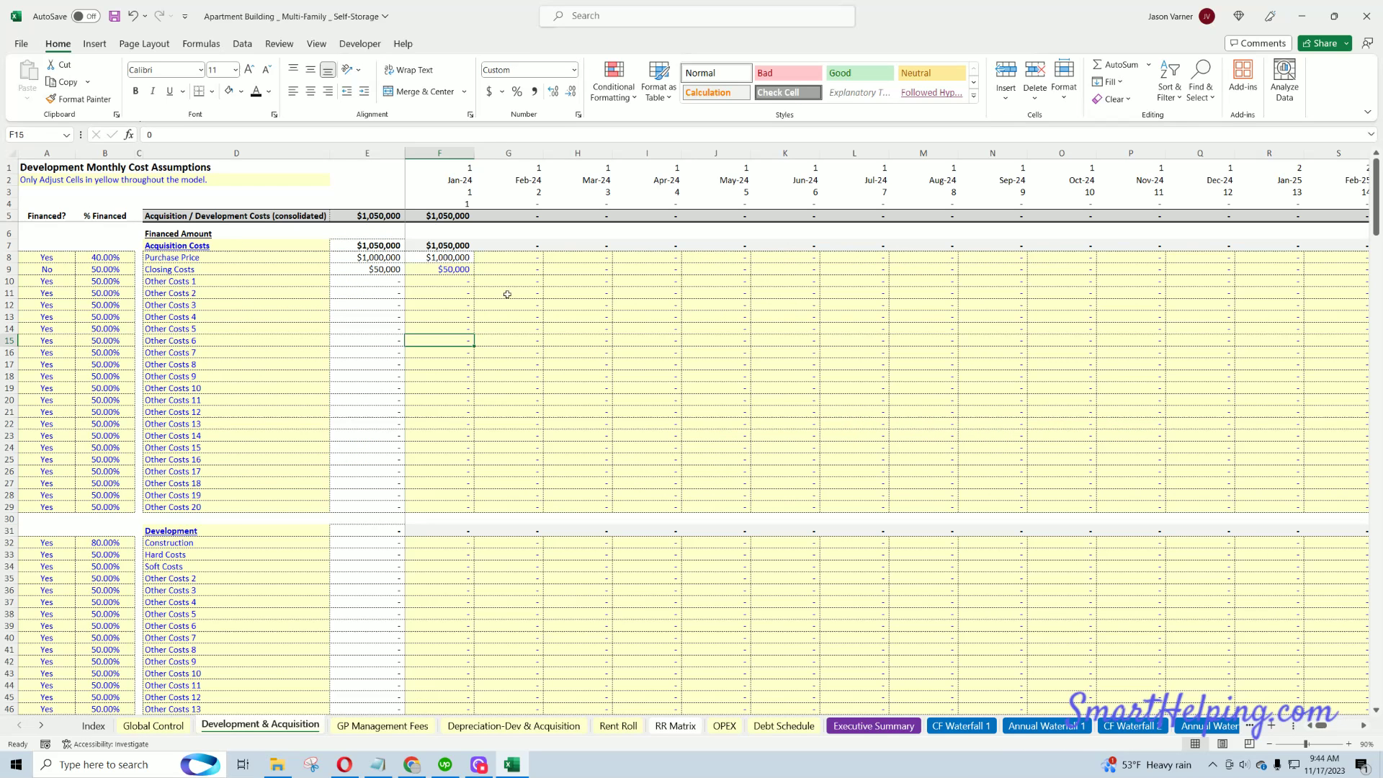
left_click_drag(440, 281, 1096, 463)
left_click_drag(647, 341, 823, 348)
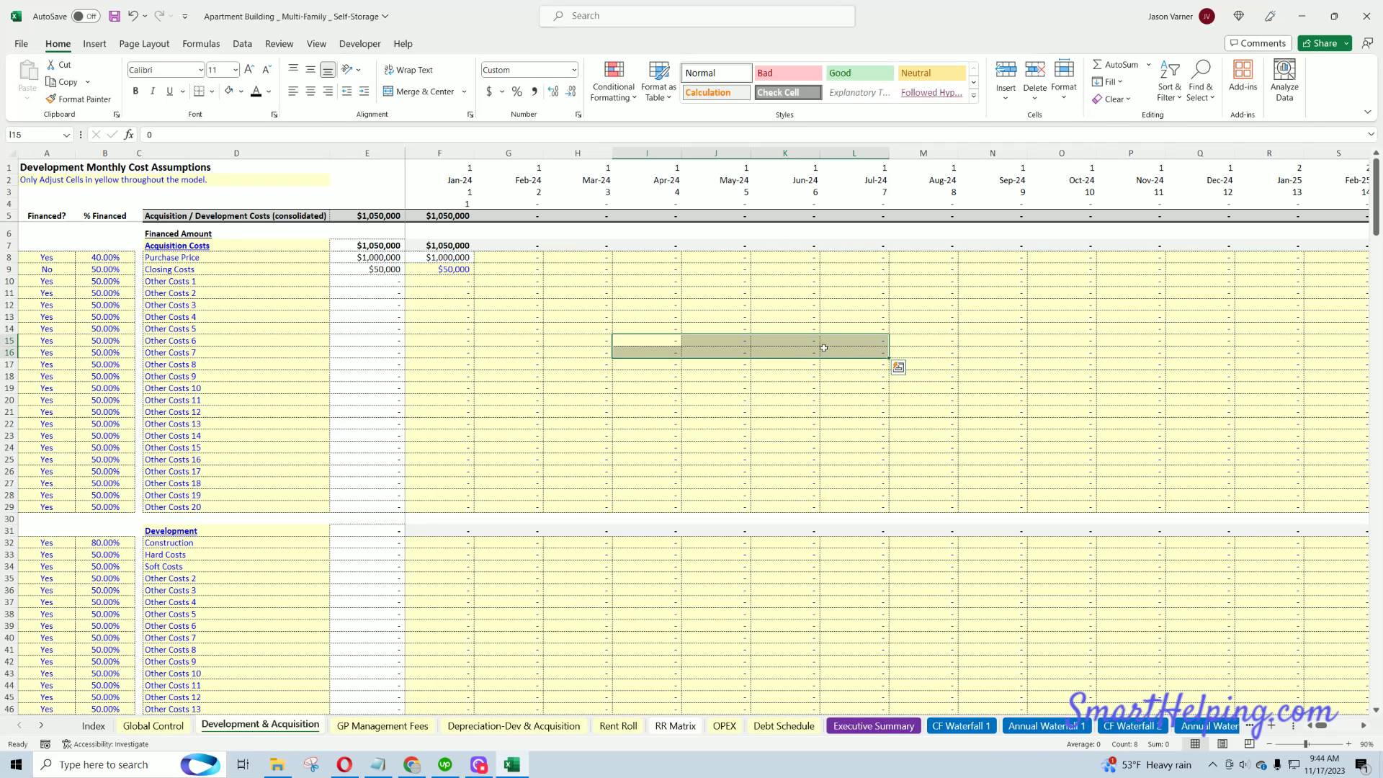
left_click(467, 310)
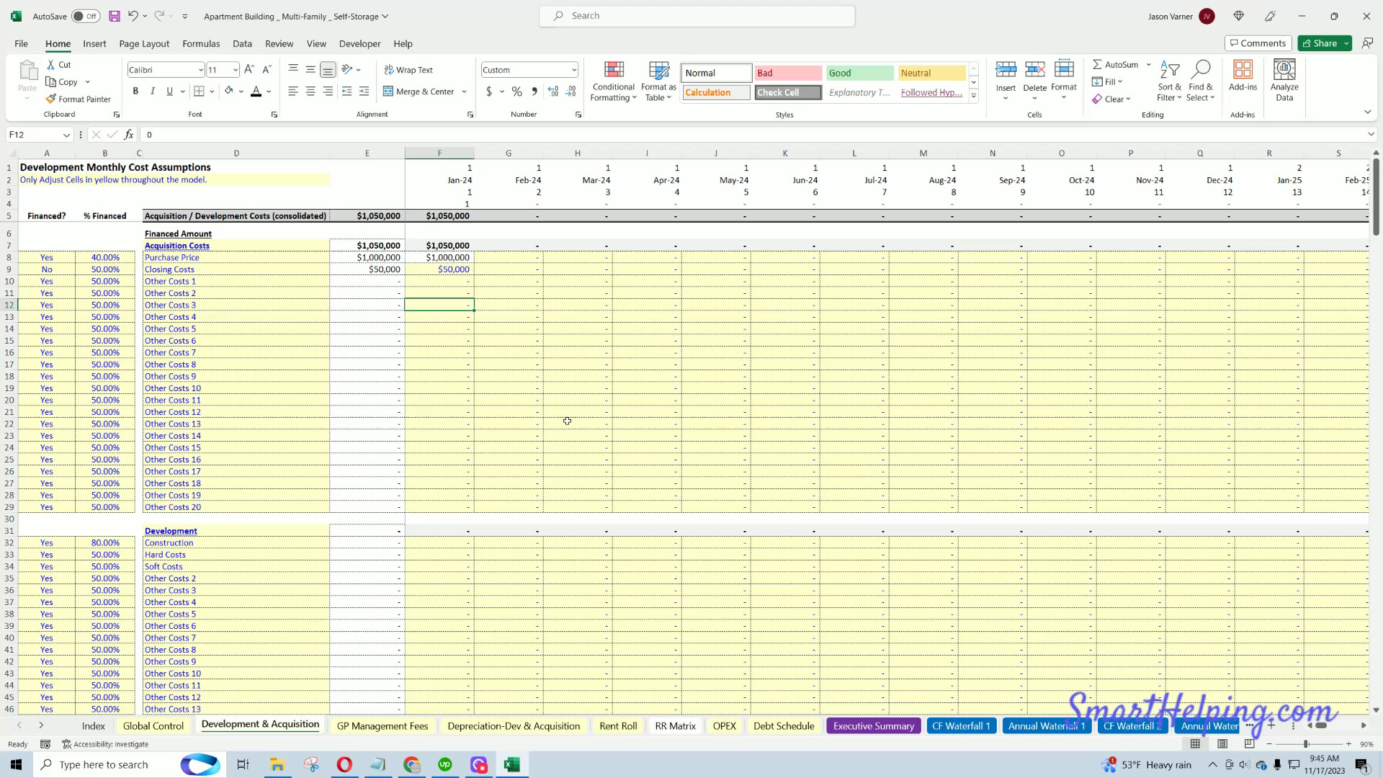
left_click(165, 726)
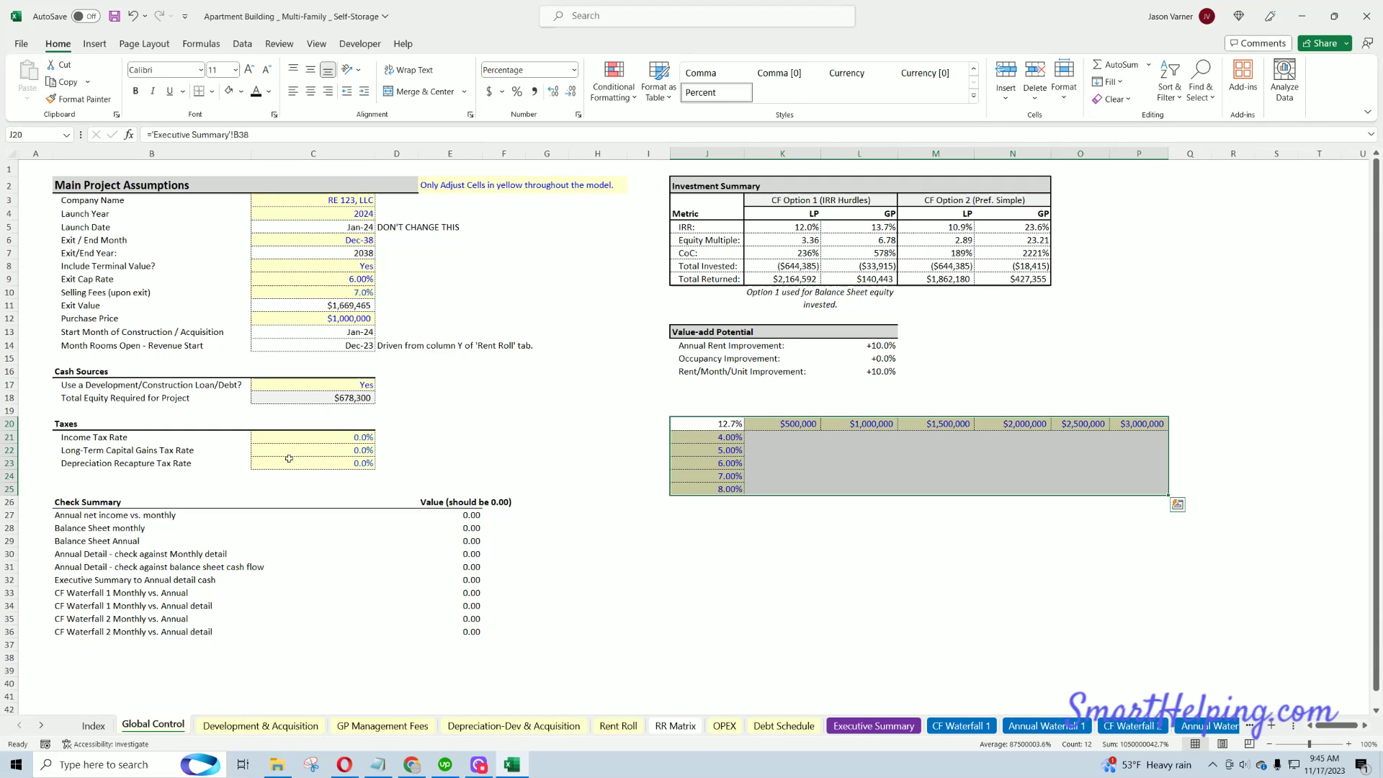
left_click(354, 264)
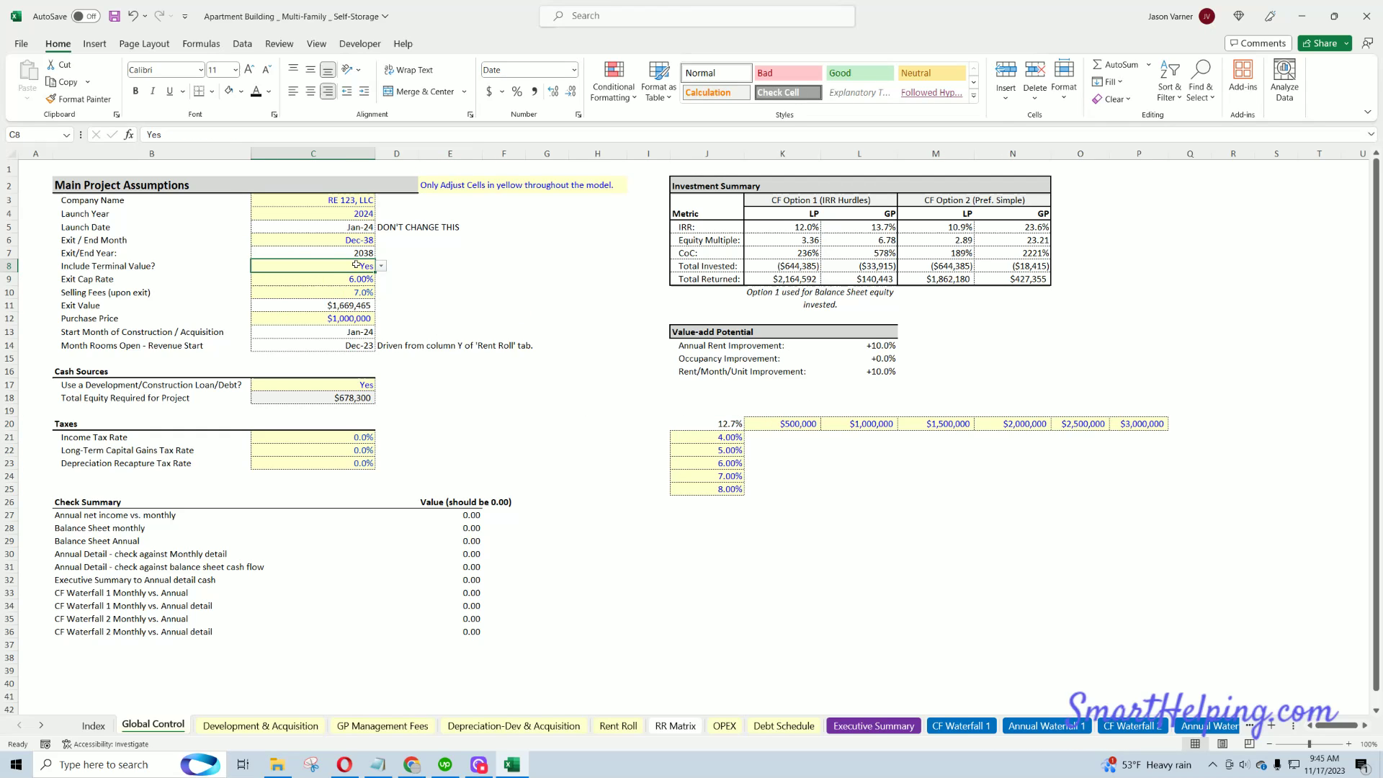
- Select the row 20 purchase-price headings and pick the surplus $3,000,000 heading
left_click(292, 726)
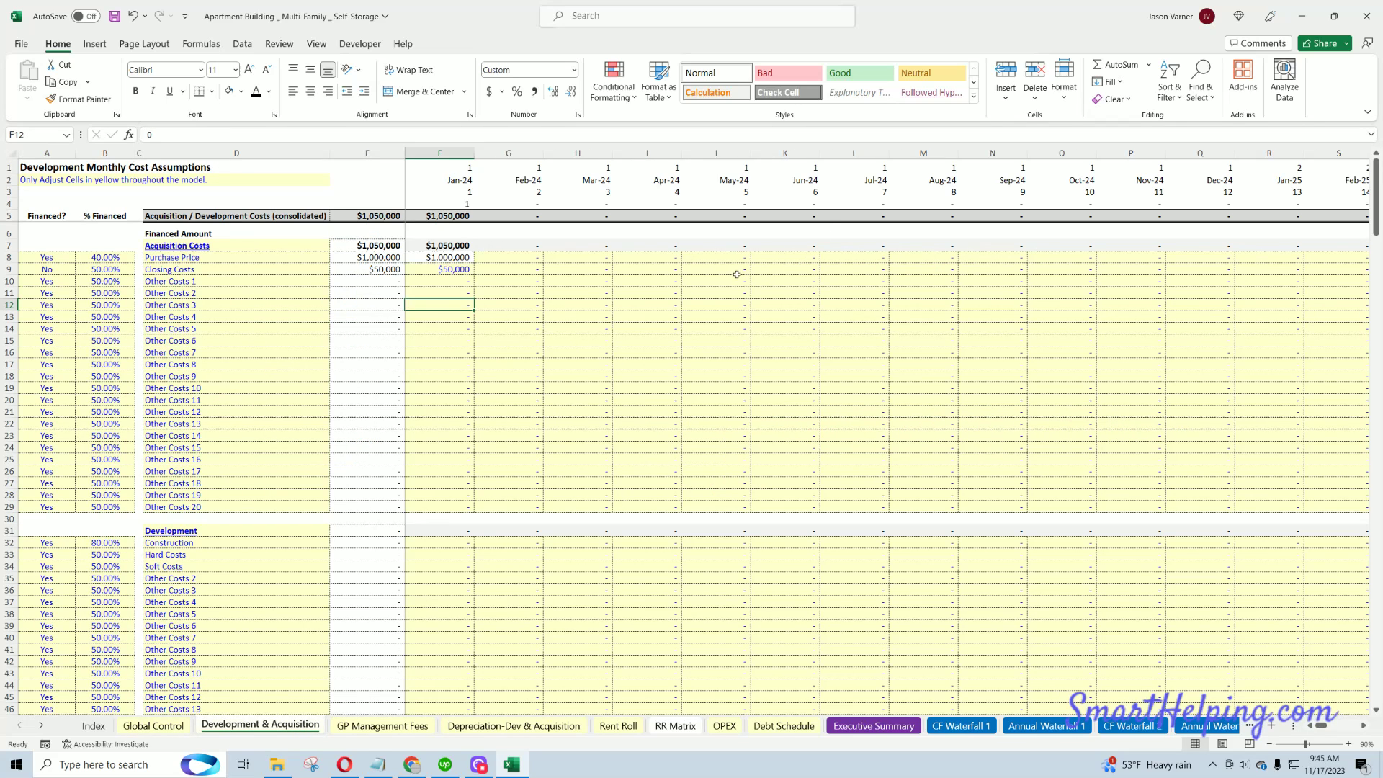
left_click(184, 728)
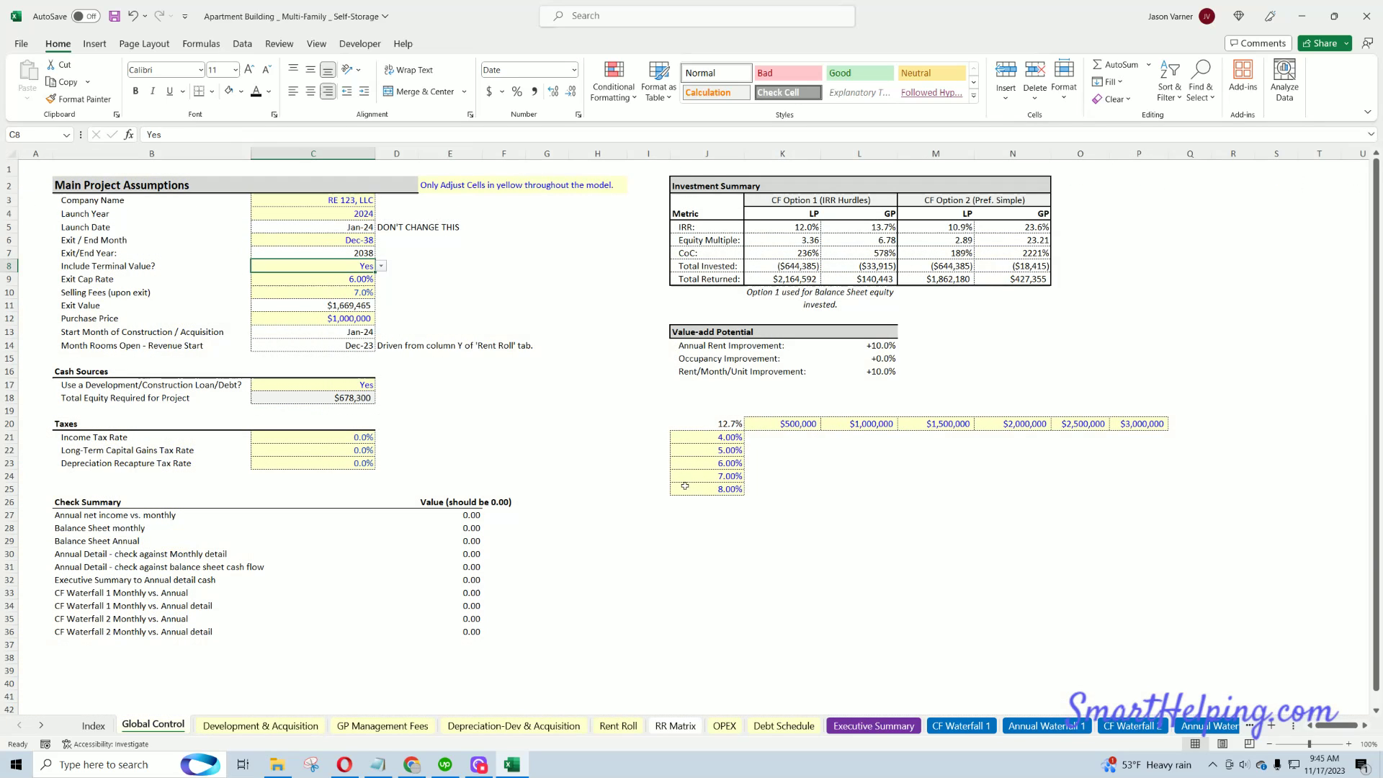
left_click_drag(729, 425, 1132, 456)
left_click_drag(792, 424, 1070, 424)
left_click(1138, 384)
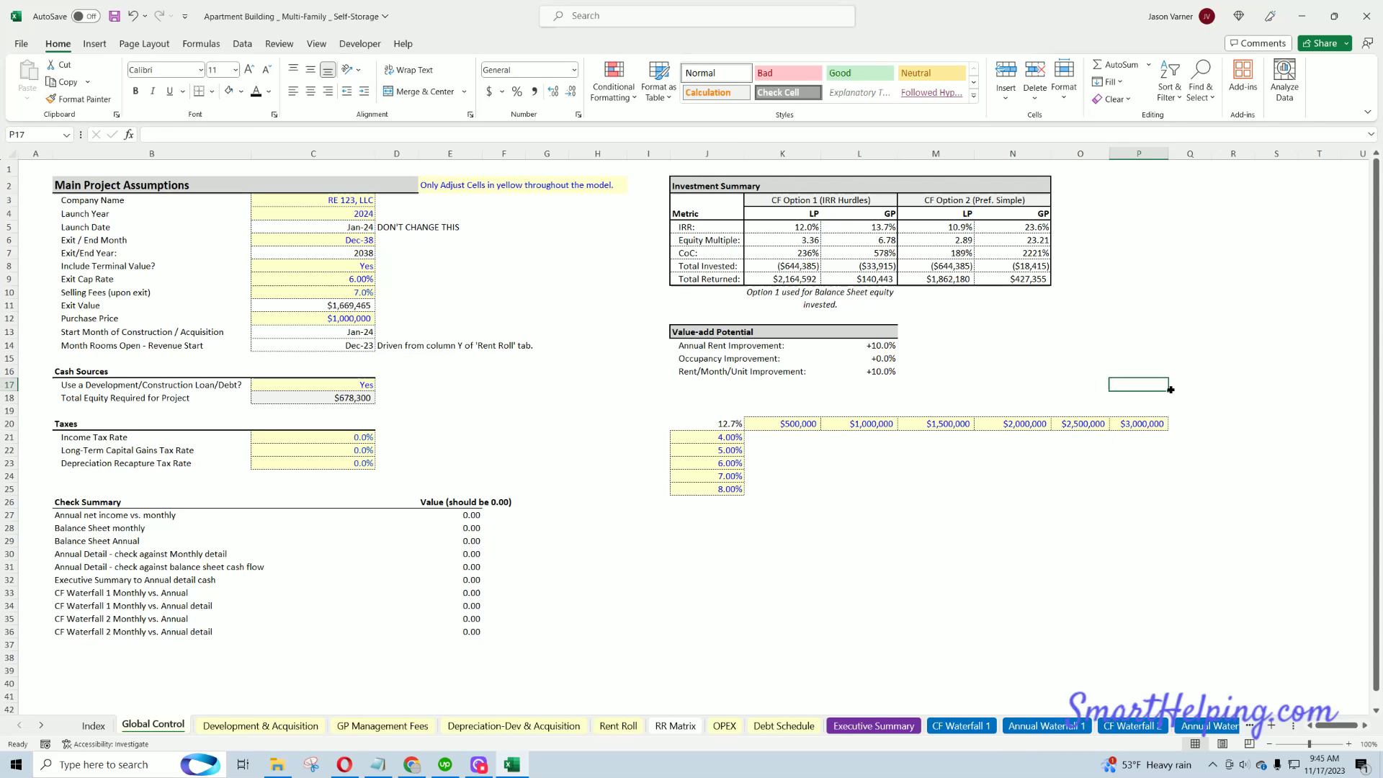
- Clear the surplus $3,000,000 heading from P20
left_click_drag(1139, 385, 1138, 423)
key("Delete")
left_click(1080, 515)
- Select the grid J20:O25 and bring up the Data tab's What-If Analysis options
left_click_drag(714, 438, 720, 489)
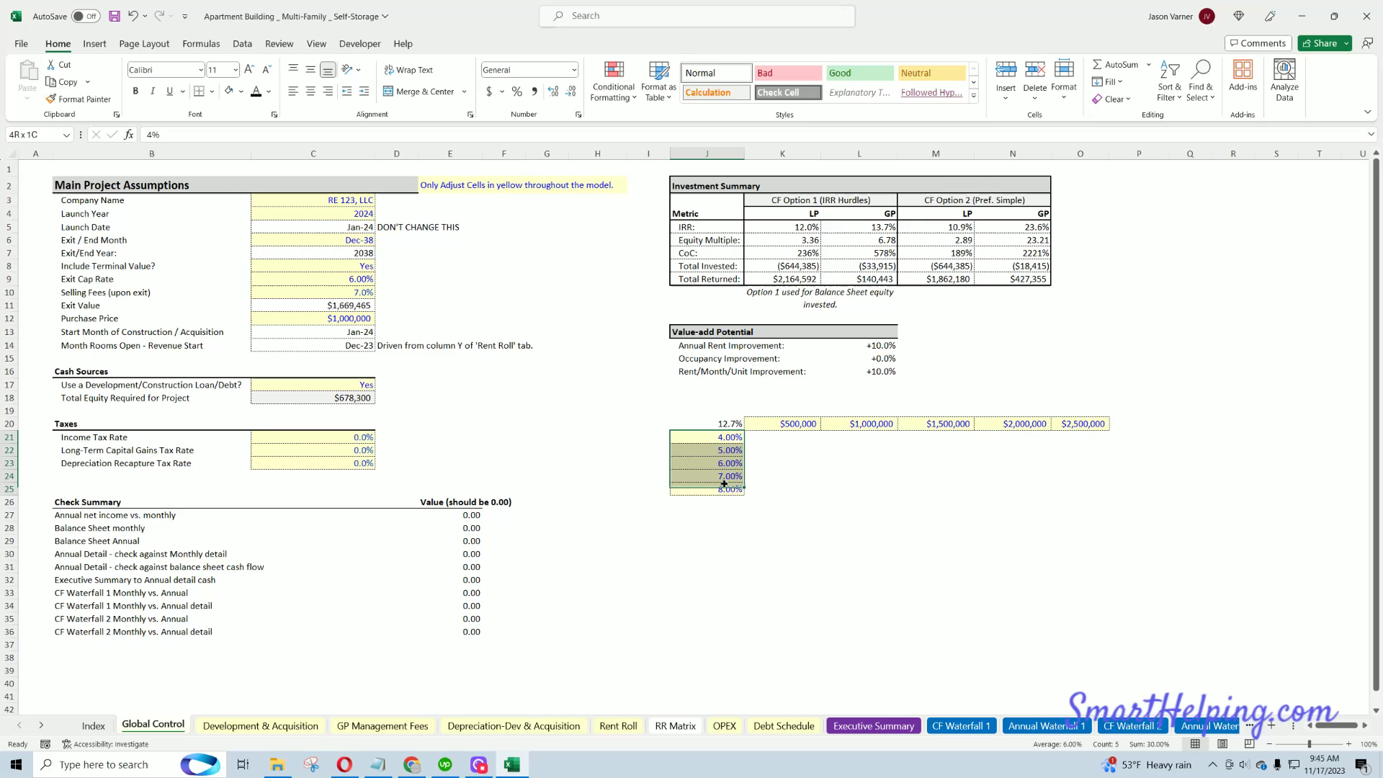
left_click(722, 423)
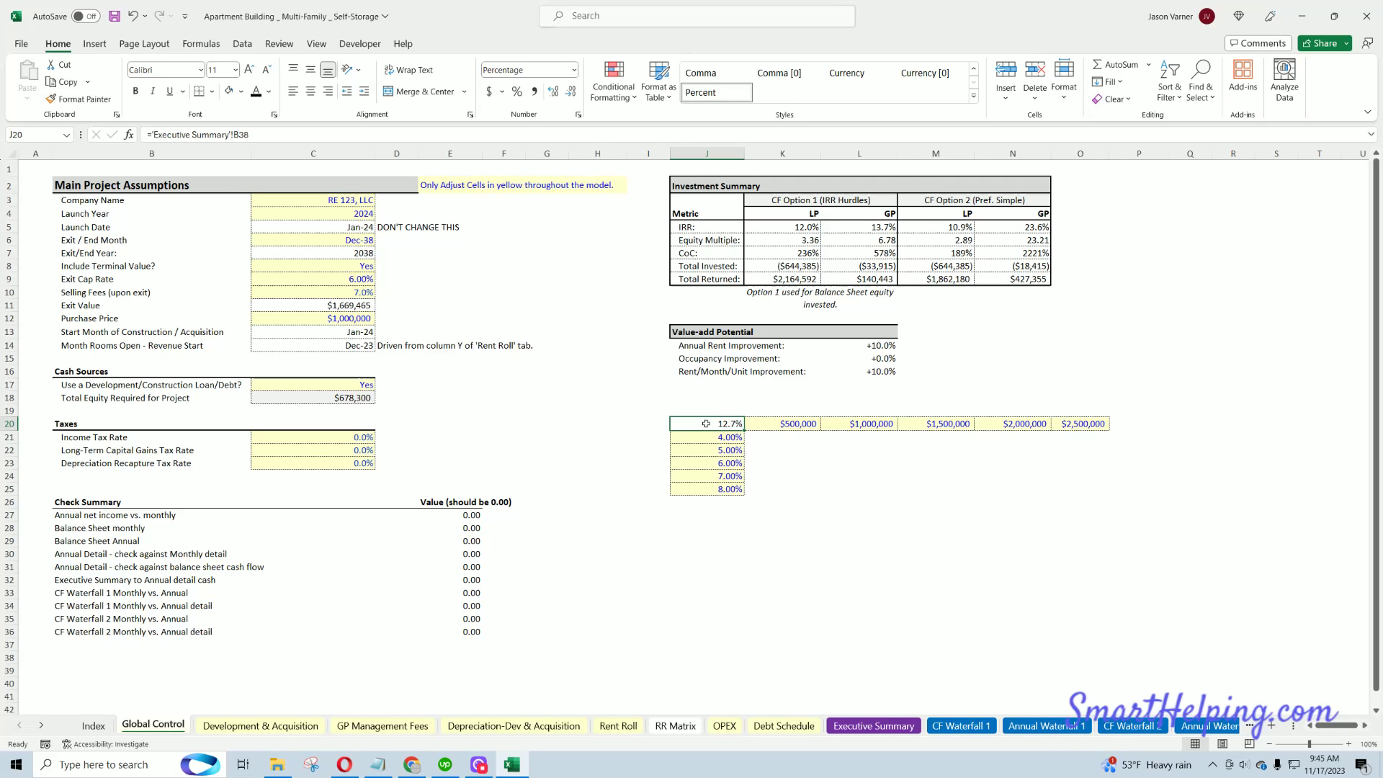
left_click_drag(706, 423, 1071, 483)
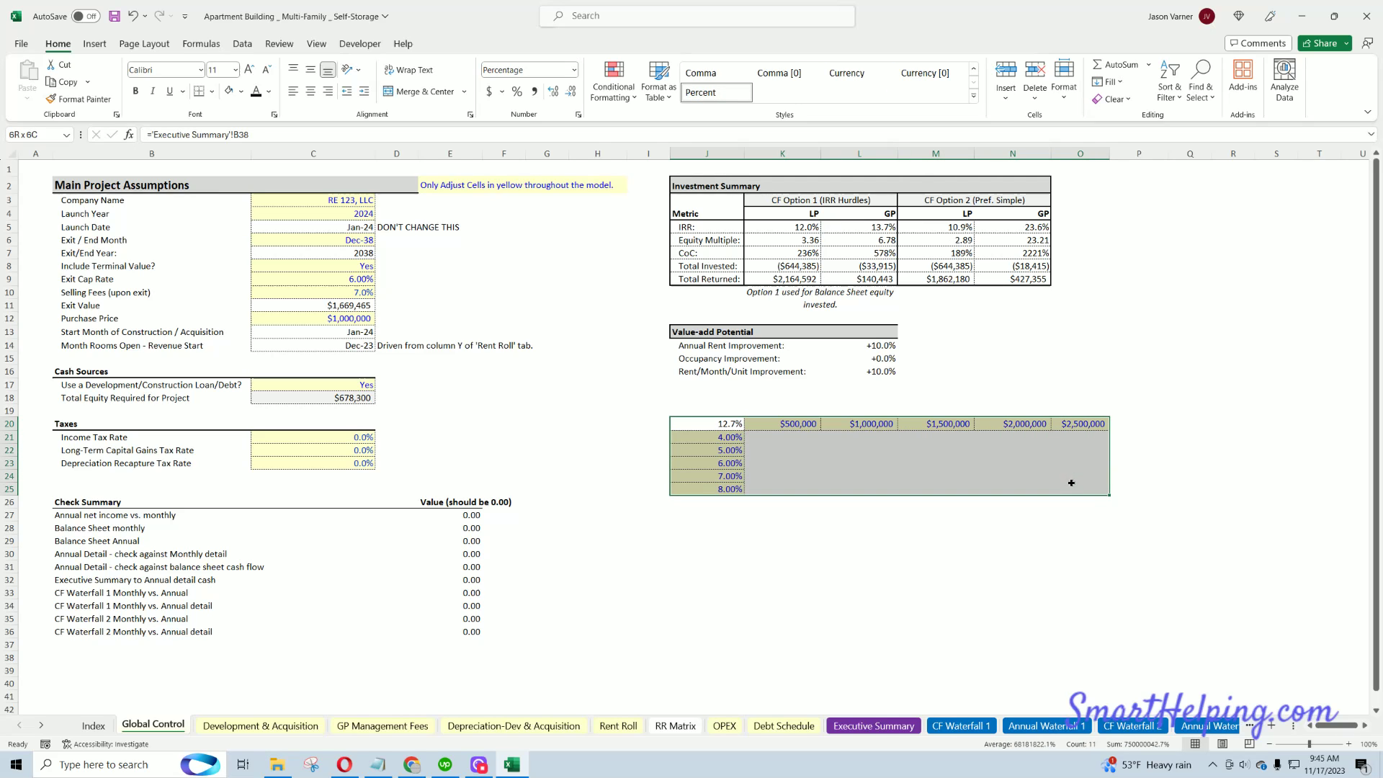
left_click(242, 44)
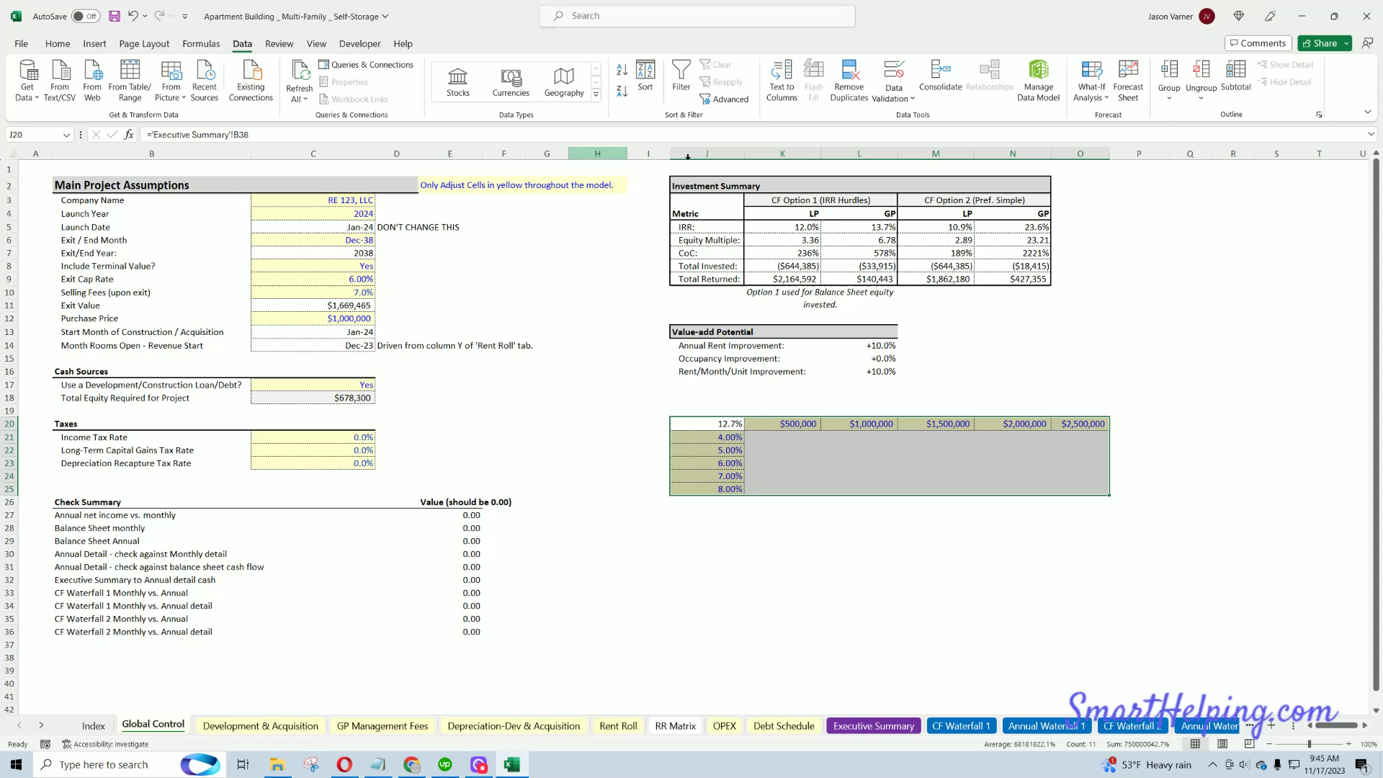
left_click(1092, 93)
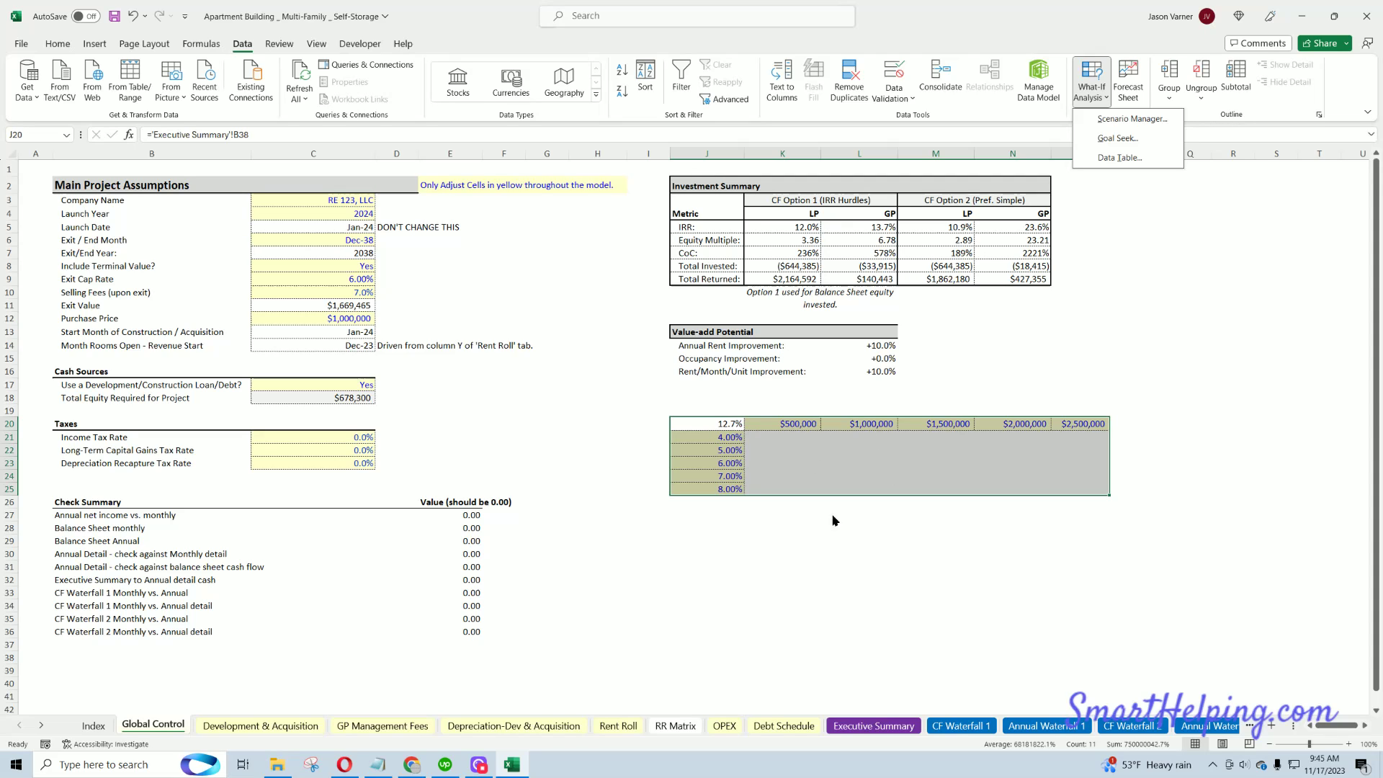
- Build a data table on J20:O25 with row input C12 (purchase price) and column input C9 (exit cap rate)
left_click(1129, 158)
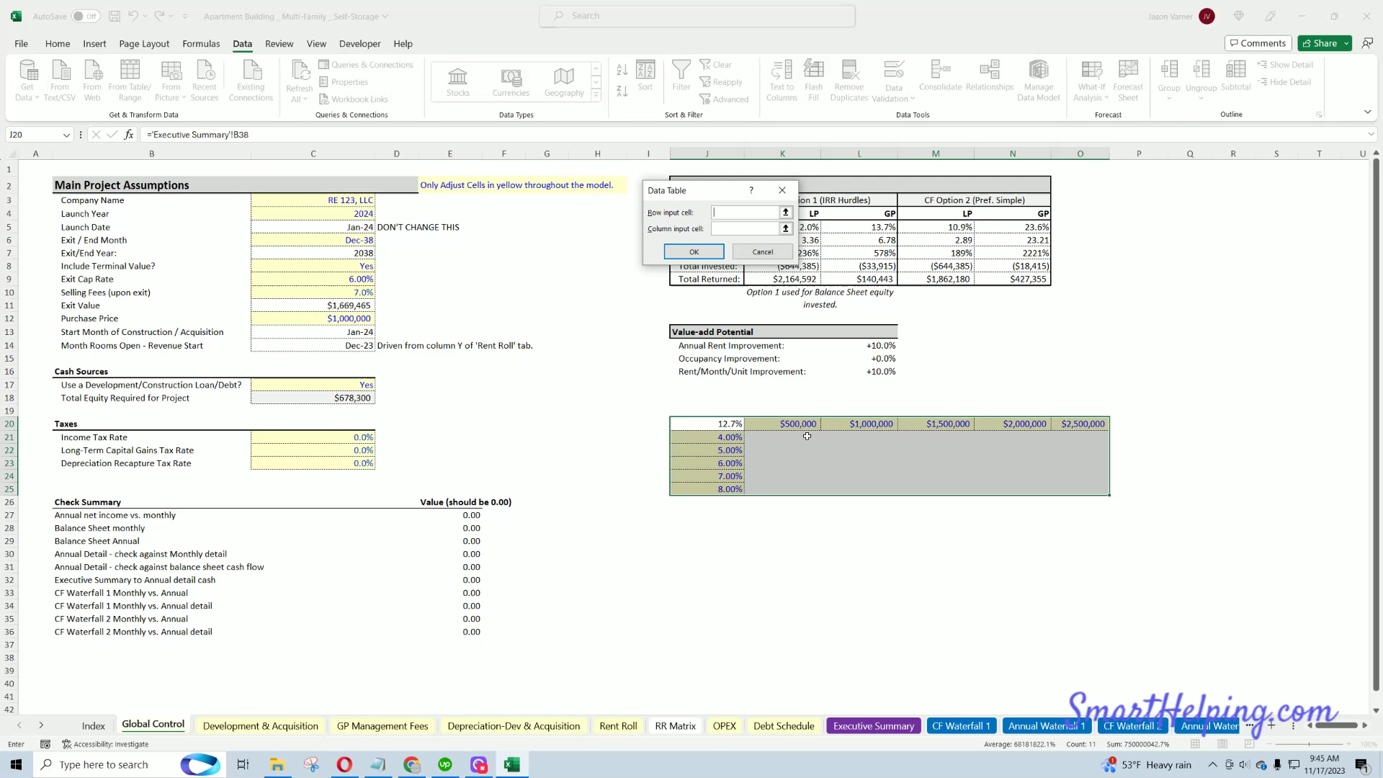
left_click(329, 319)
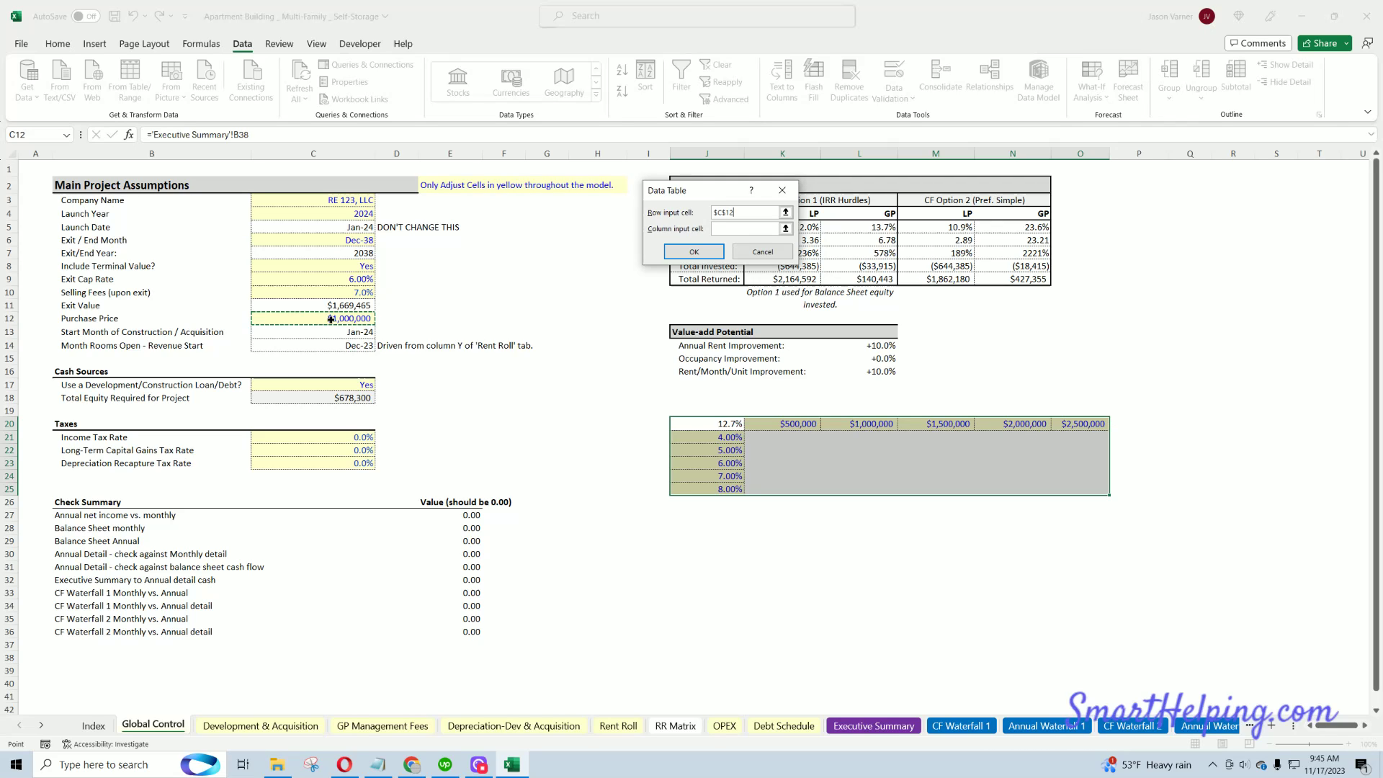
left_click(735, 229)
left_click(339, 278)
left_click(694, 250)
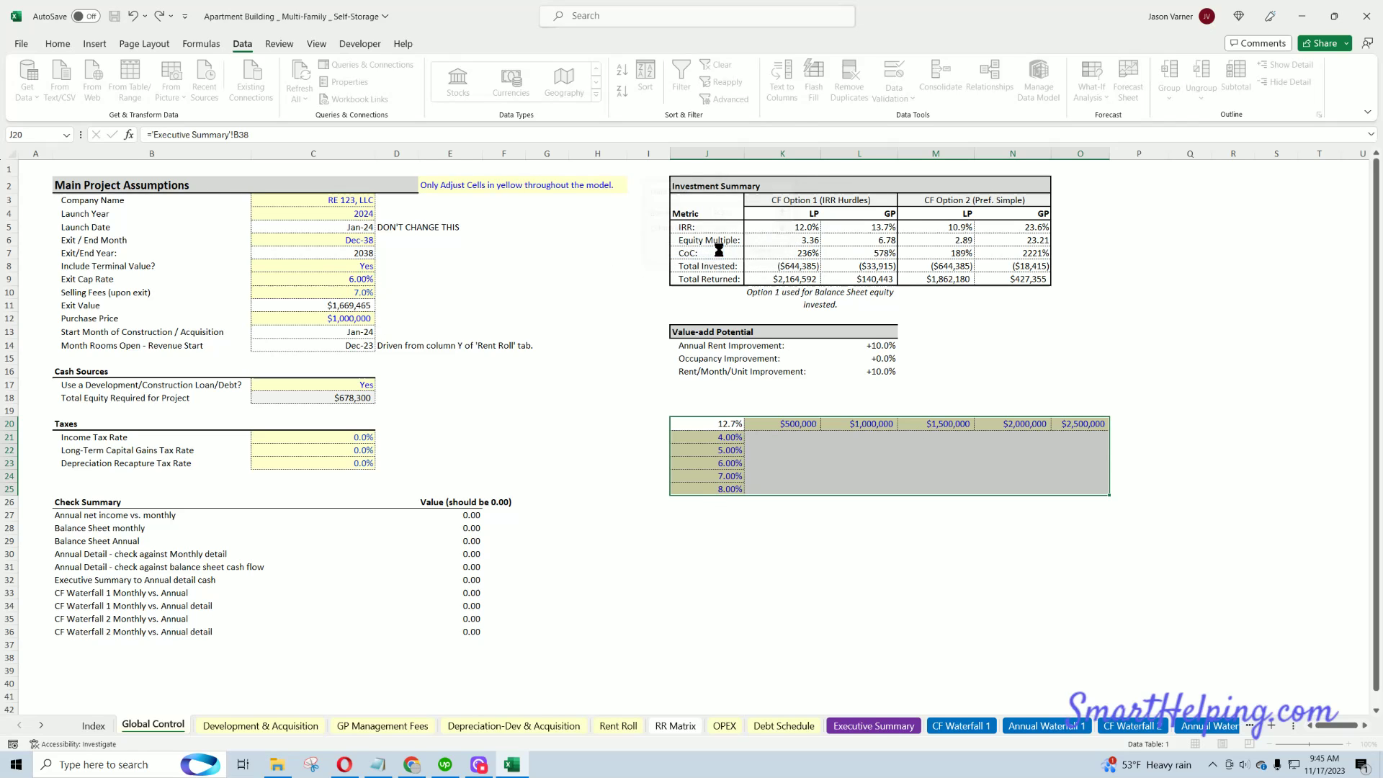
left_click_drag(793, 437, 1102, 491)
left_click(58, 44)
- Format results K21:O25 as one-decimal percentages with All Borders
left_click(516, 91)
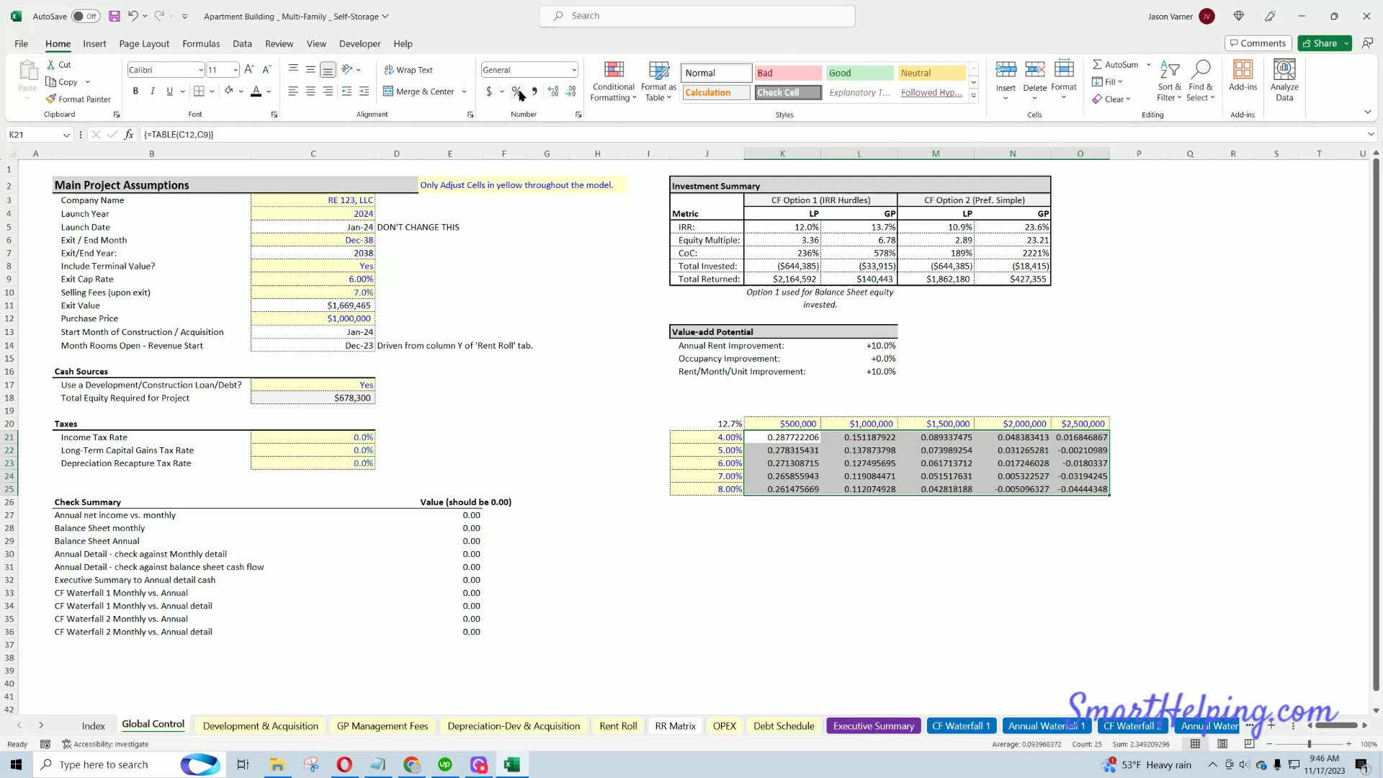
left_click(553, 92)
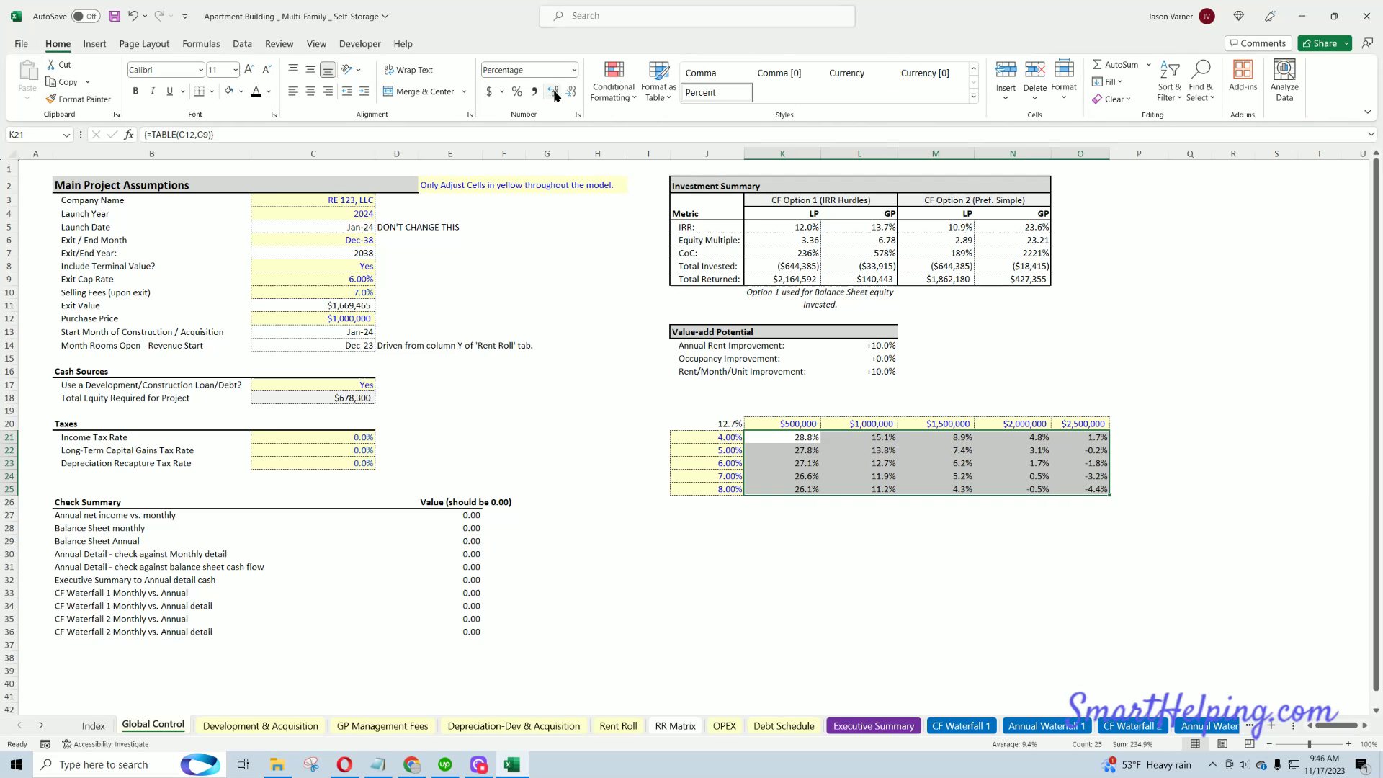
left_click(212, 92)
left_click(245, 232)
left_click(706, 538)
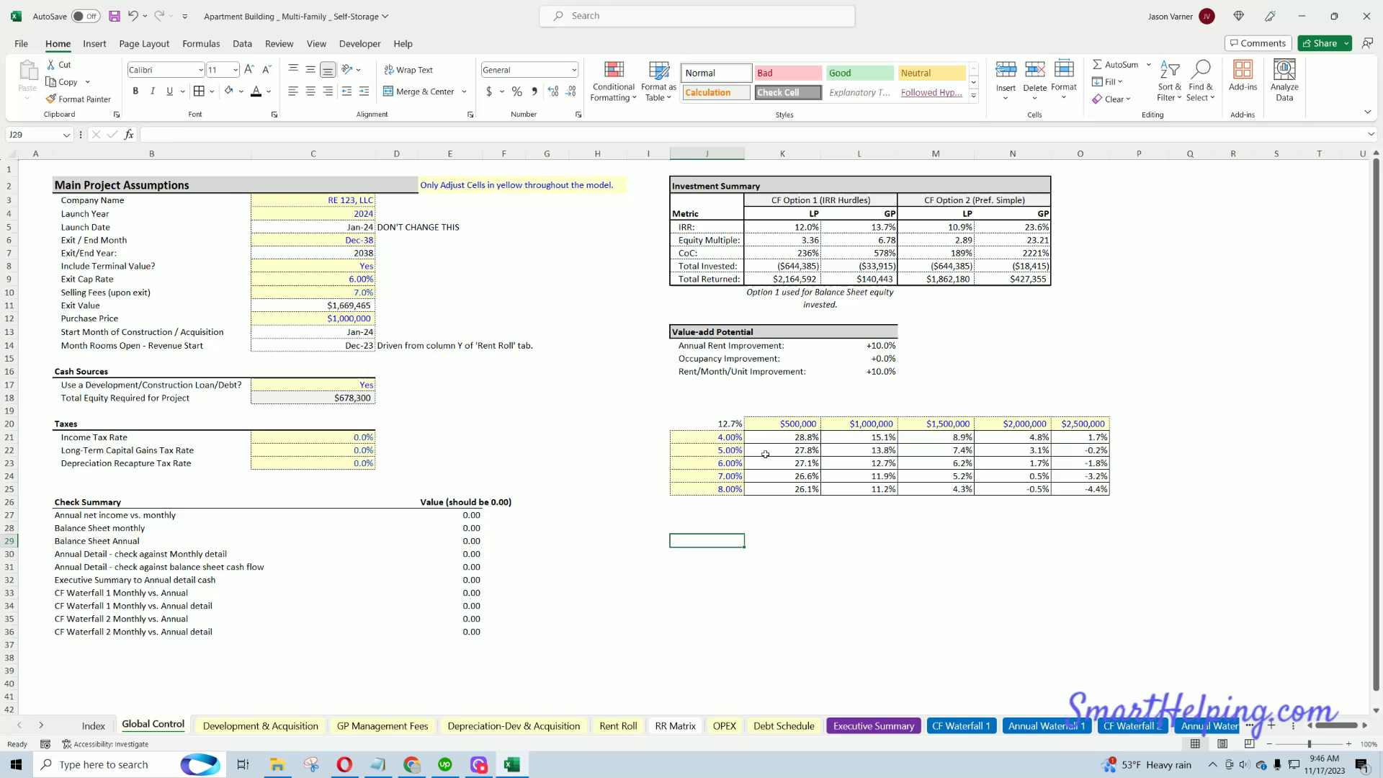
- Recheck the result cells' formatting and borders, and inspect the table values in K21 and O21
left_click_drag(793, 437, 1103, 492)
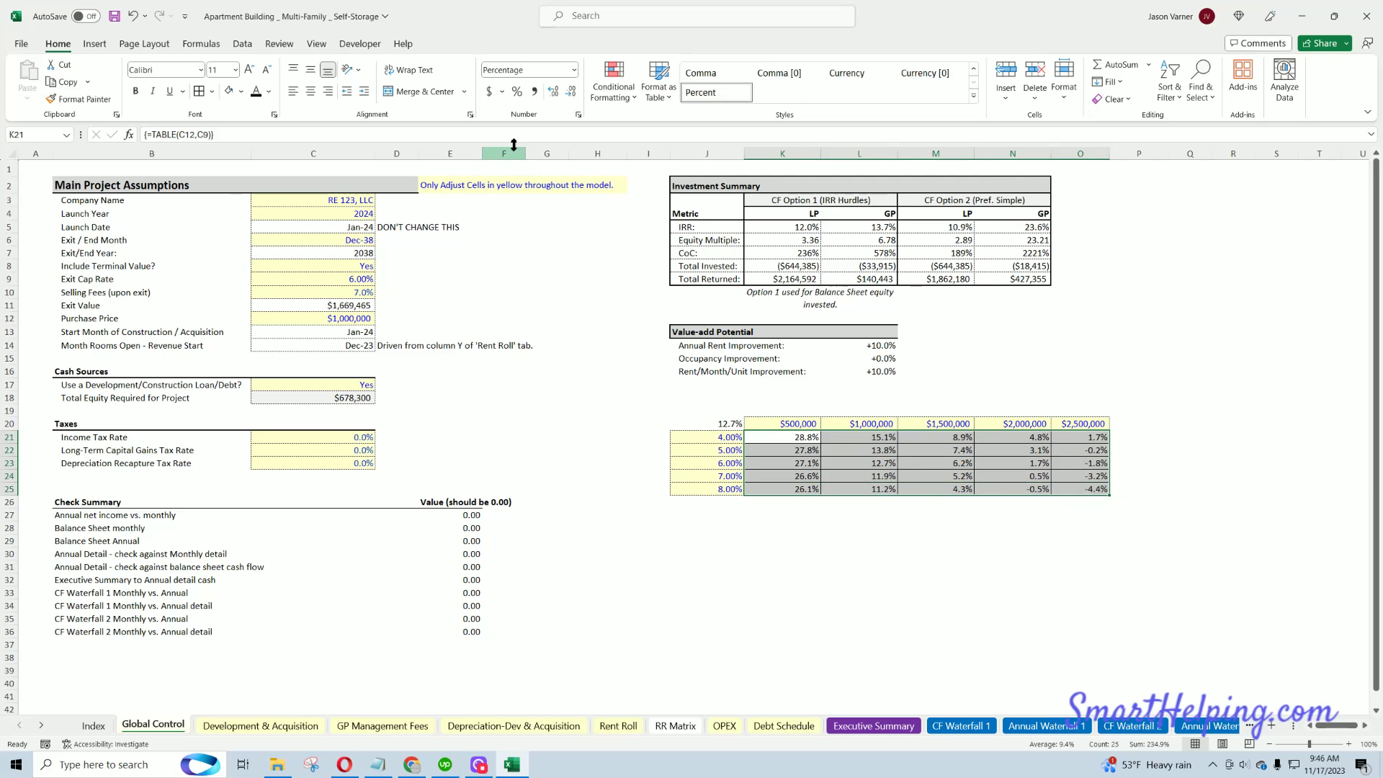
left_click(578, 114)
left_click(870, 379)
left_click(211, 91)
mouse_move(274, 485)
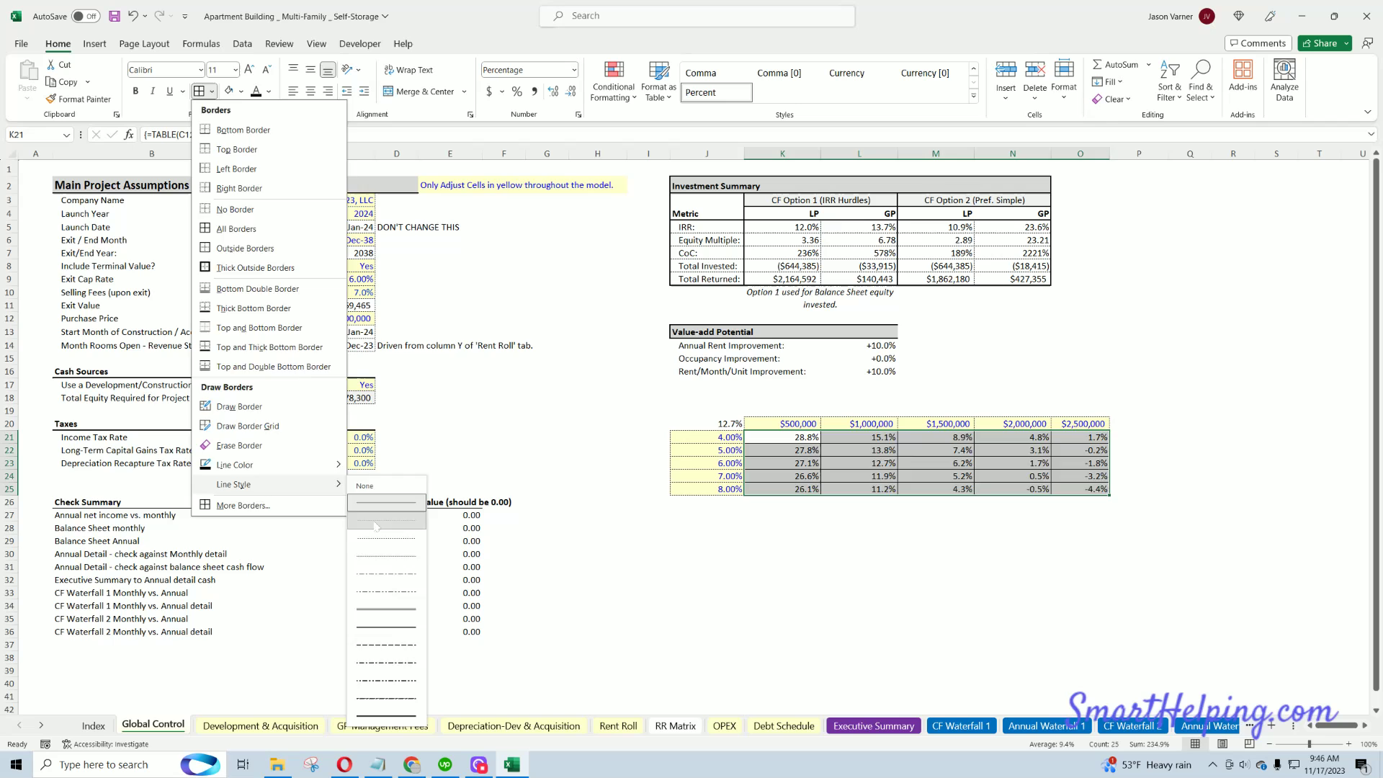
left_click(800, 576)
left_click(800, 577)
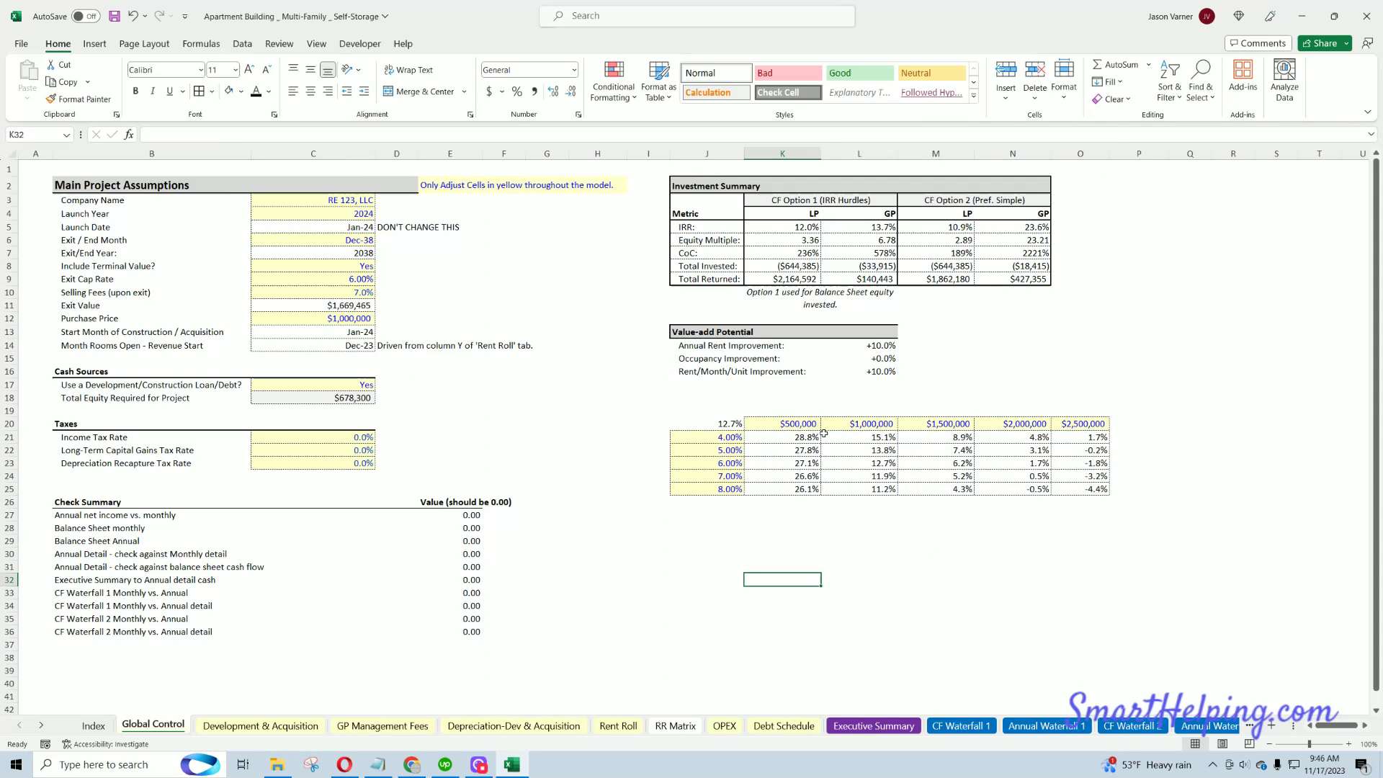
left_click_drag(795, 425, 1064, 424)
left_click(1074, 437)
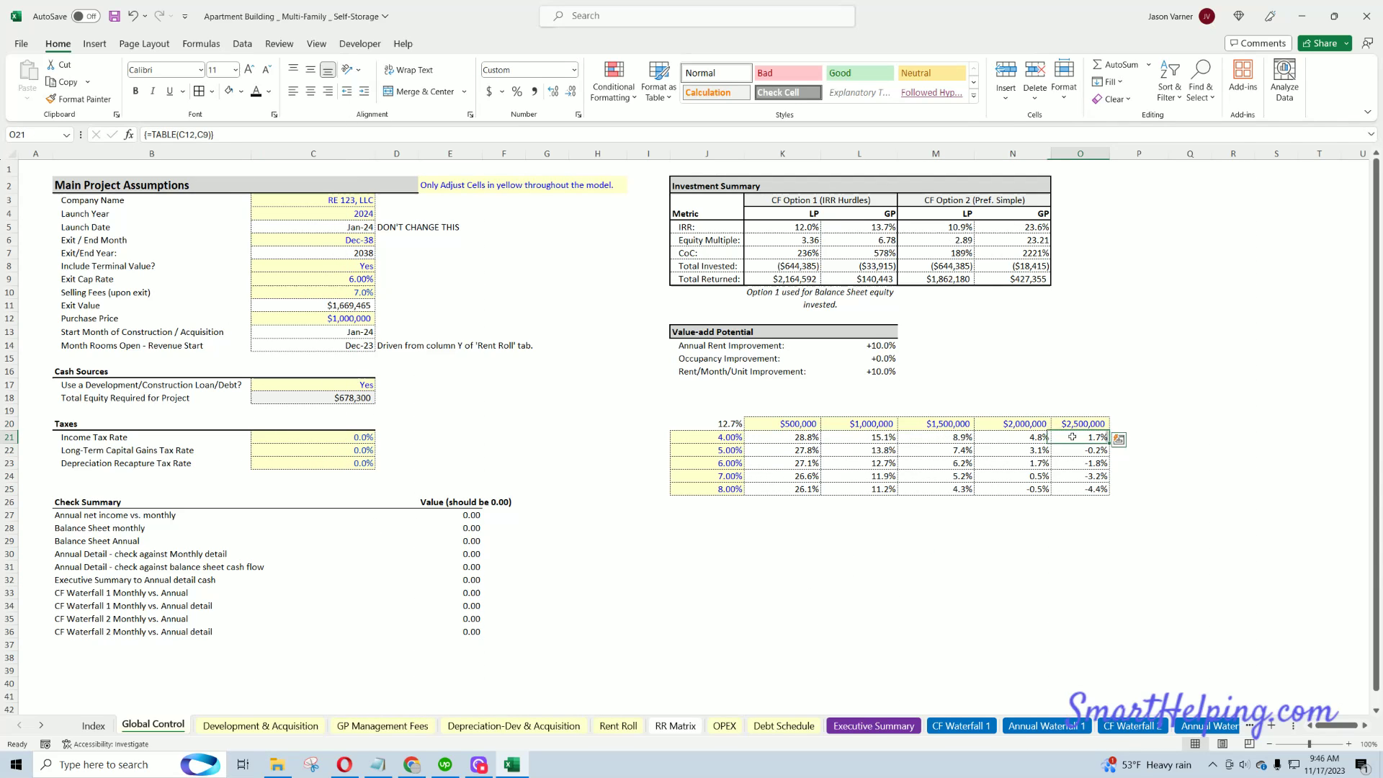
left_click(795, 438)
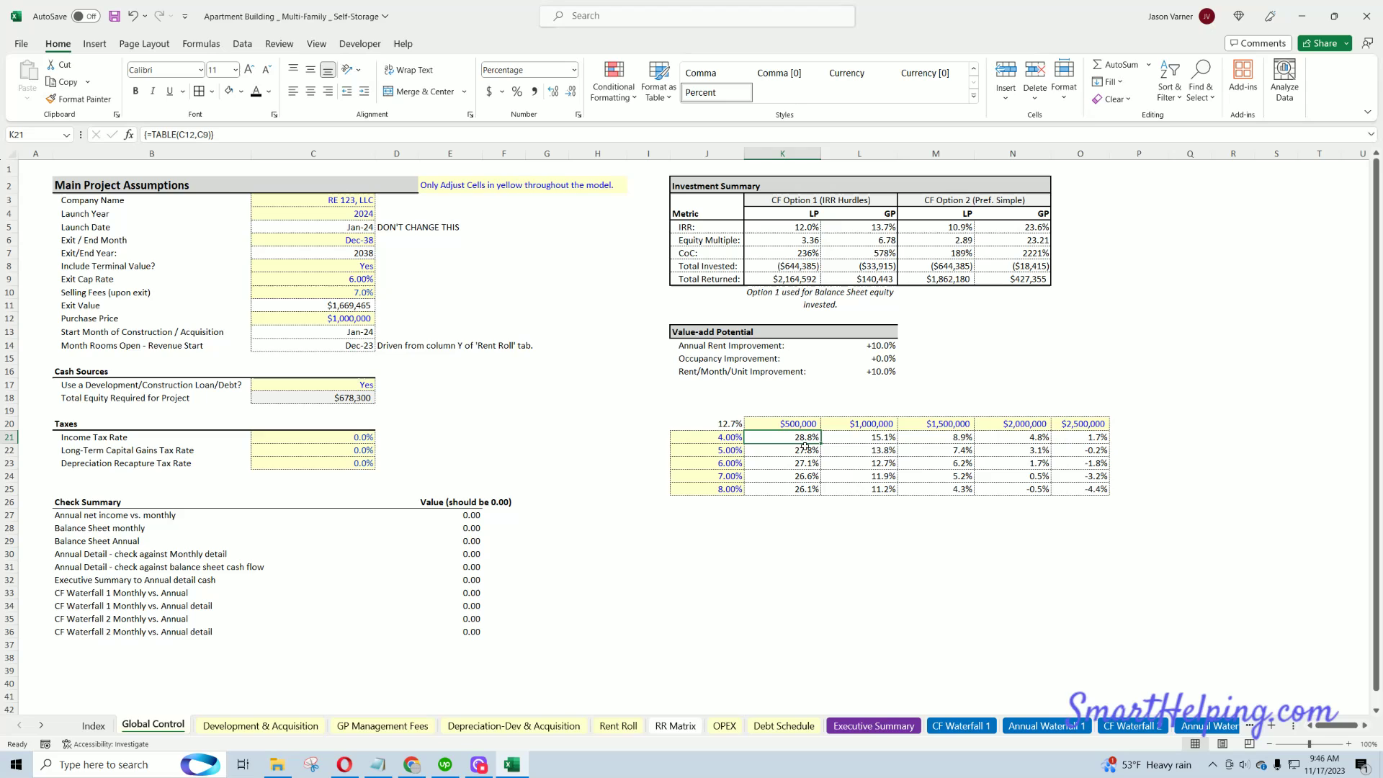
left_click(1084, 438)
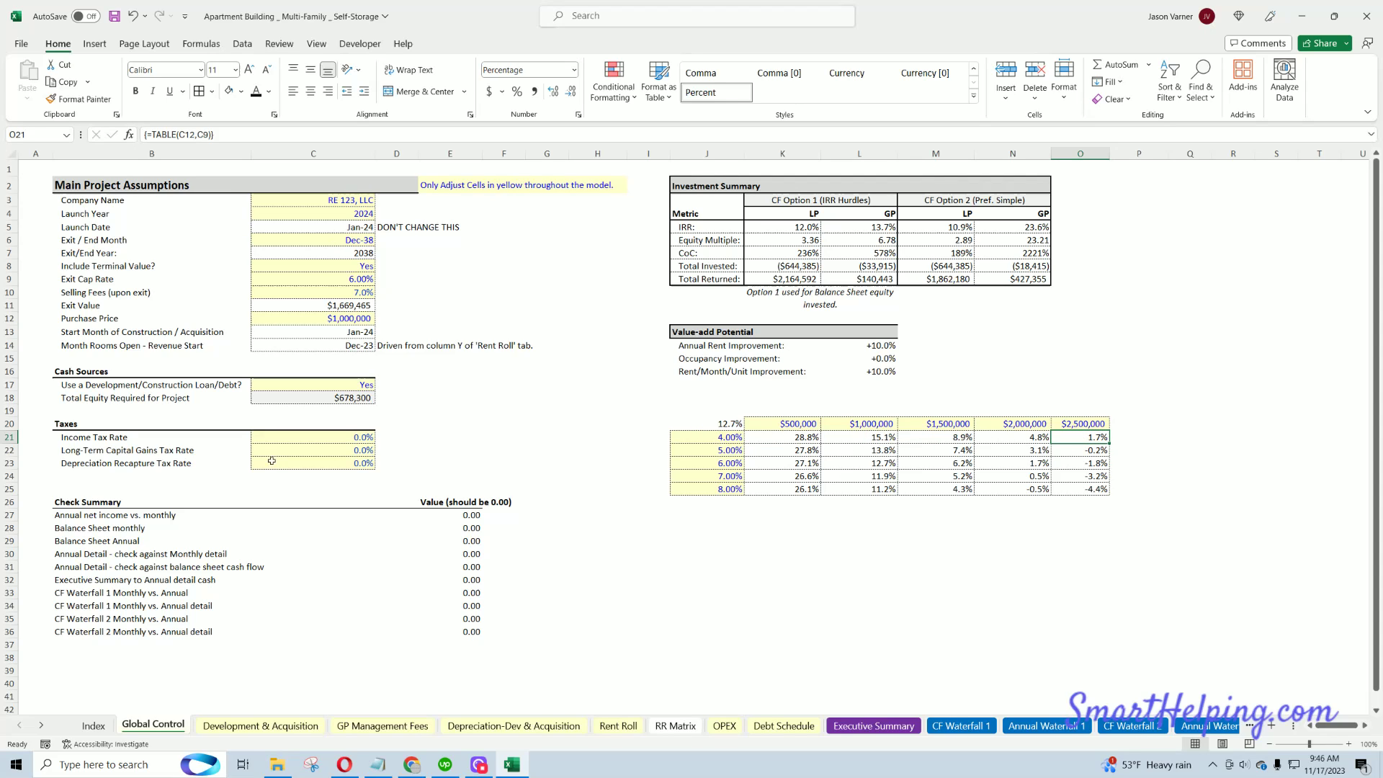
- Check the OPEX and Development & Acquisition sheets, then set the Global Control exit month to Dec-28
left_click(723, 728)
left_click(204, 731)
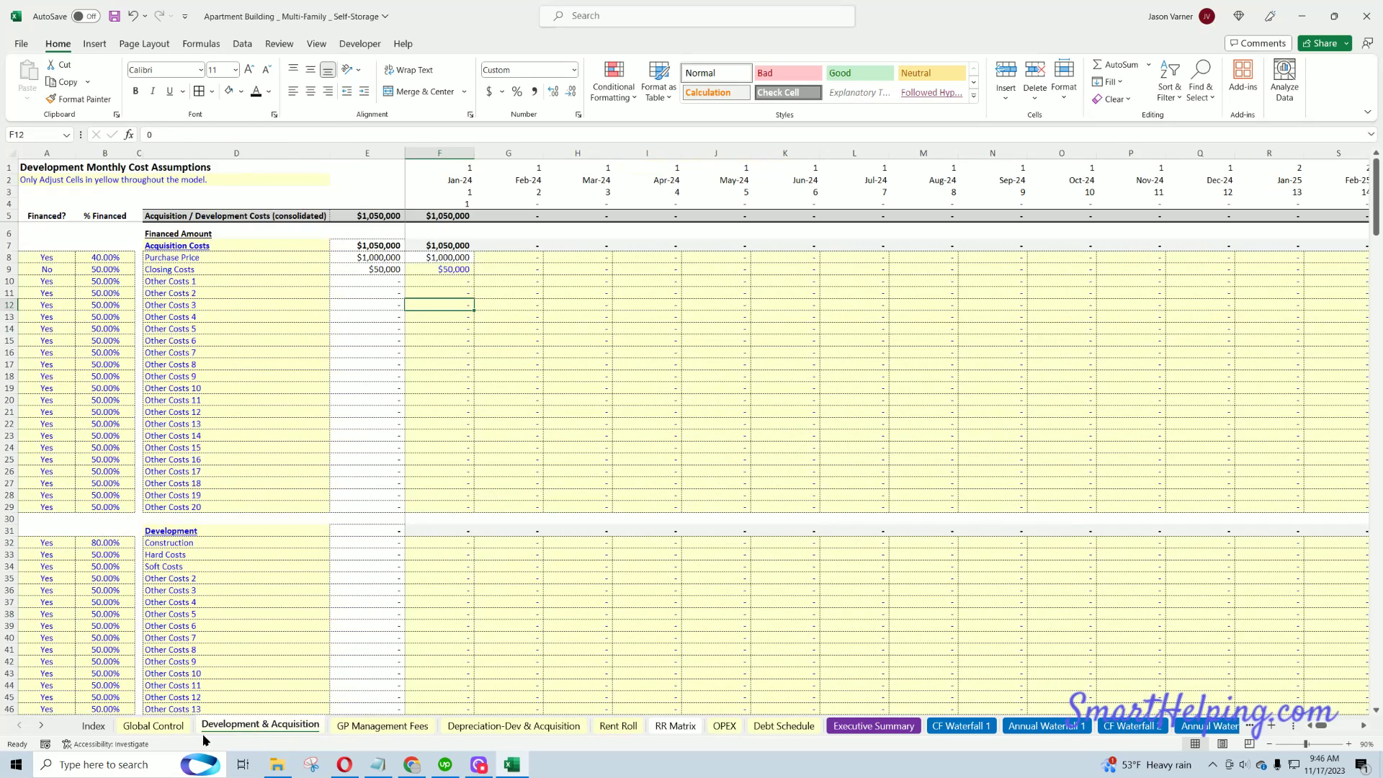
left_click(154, 726)
left_click(360, 240)
left_click(381, 240)
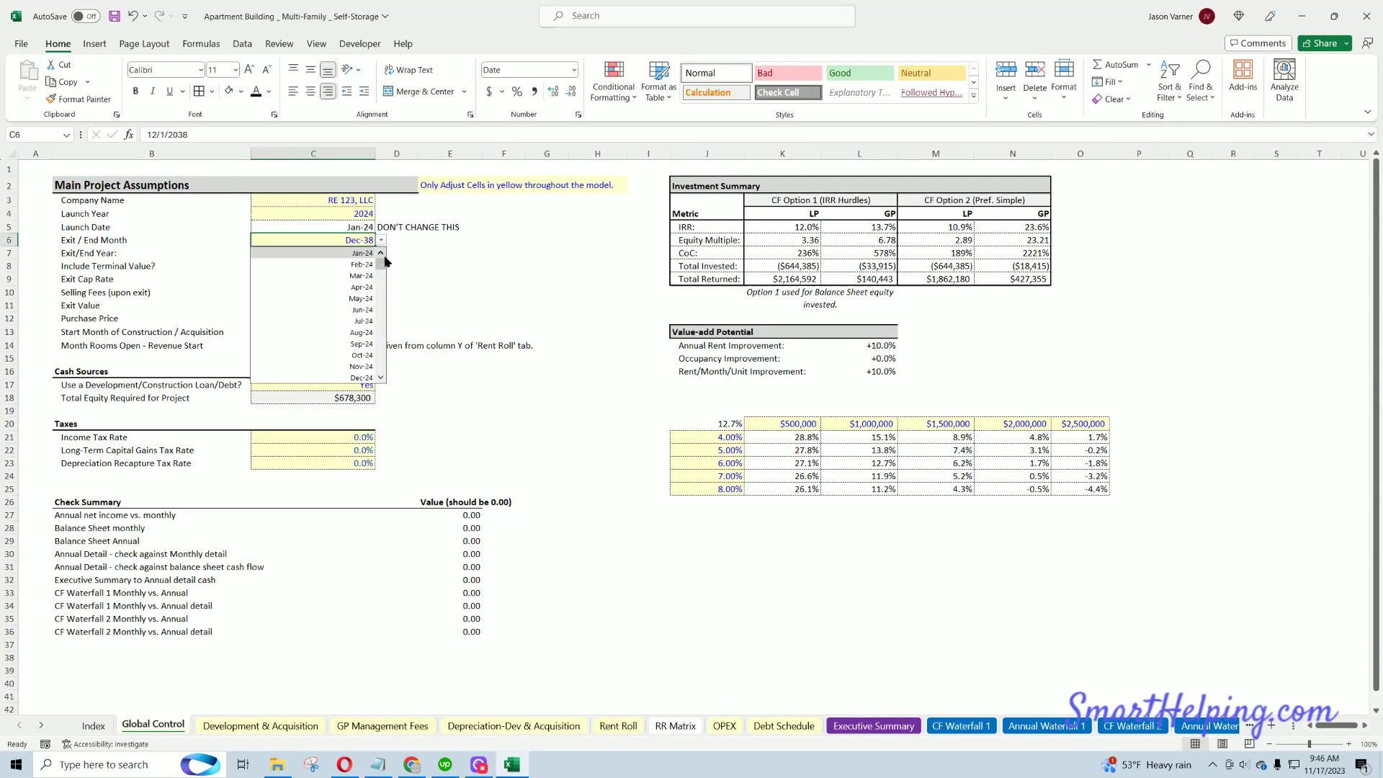
left_click_drag(384, 261, 386, 301)
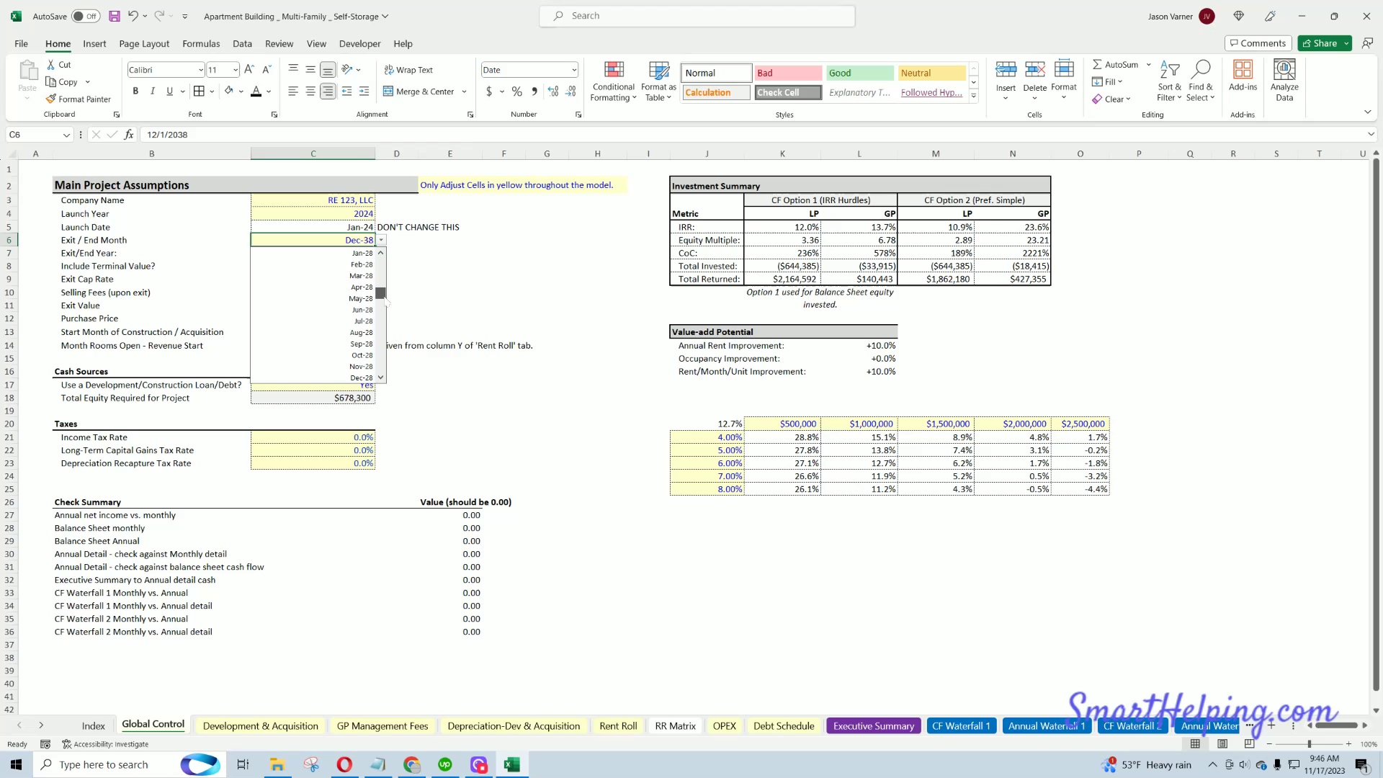
left_click(369, 379)
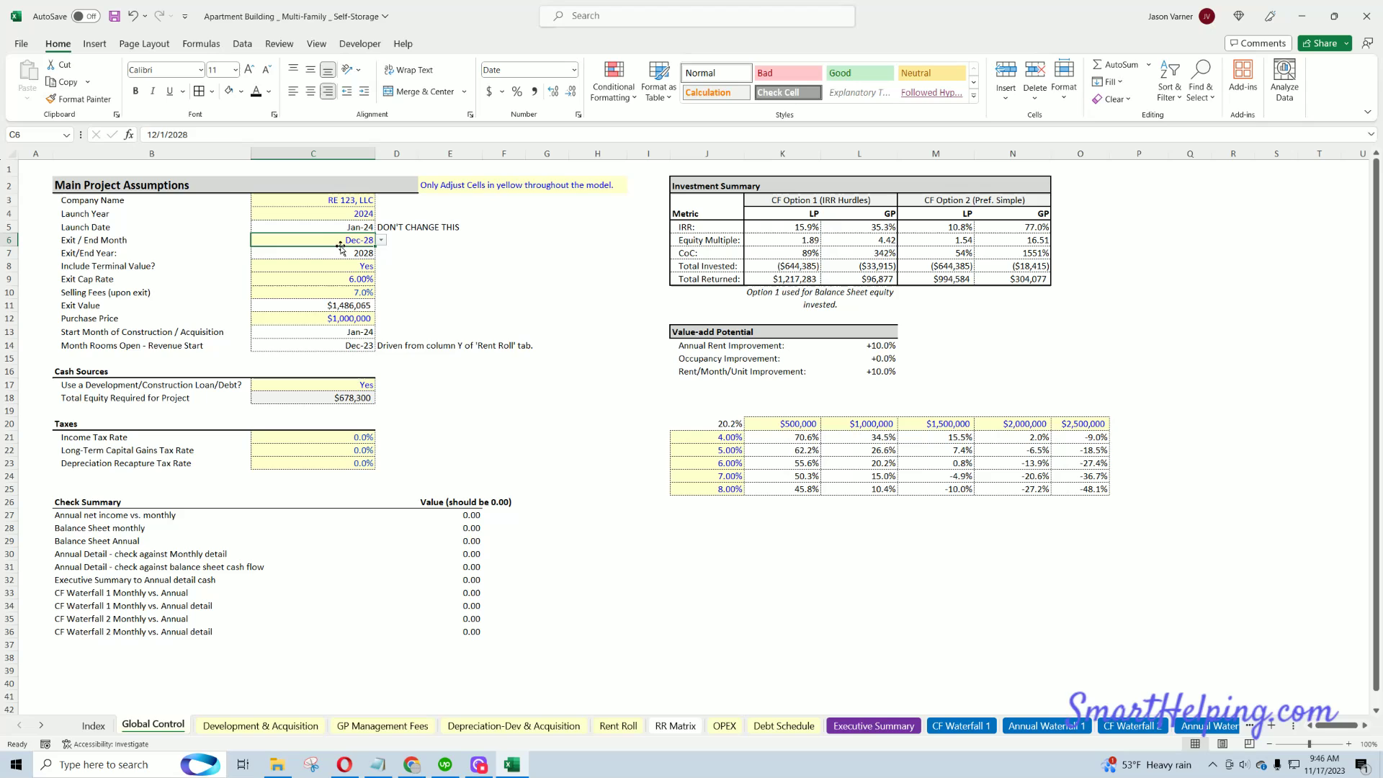
- Review the recalculated table results, from 70.6% at $500,000 and 4.00% down to -48.1%
left_click(790, 438)
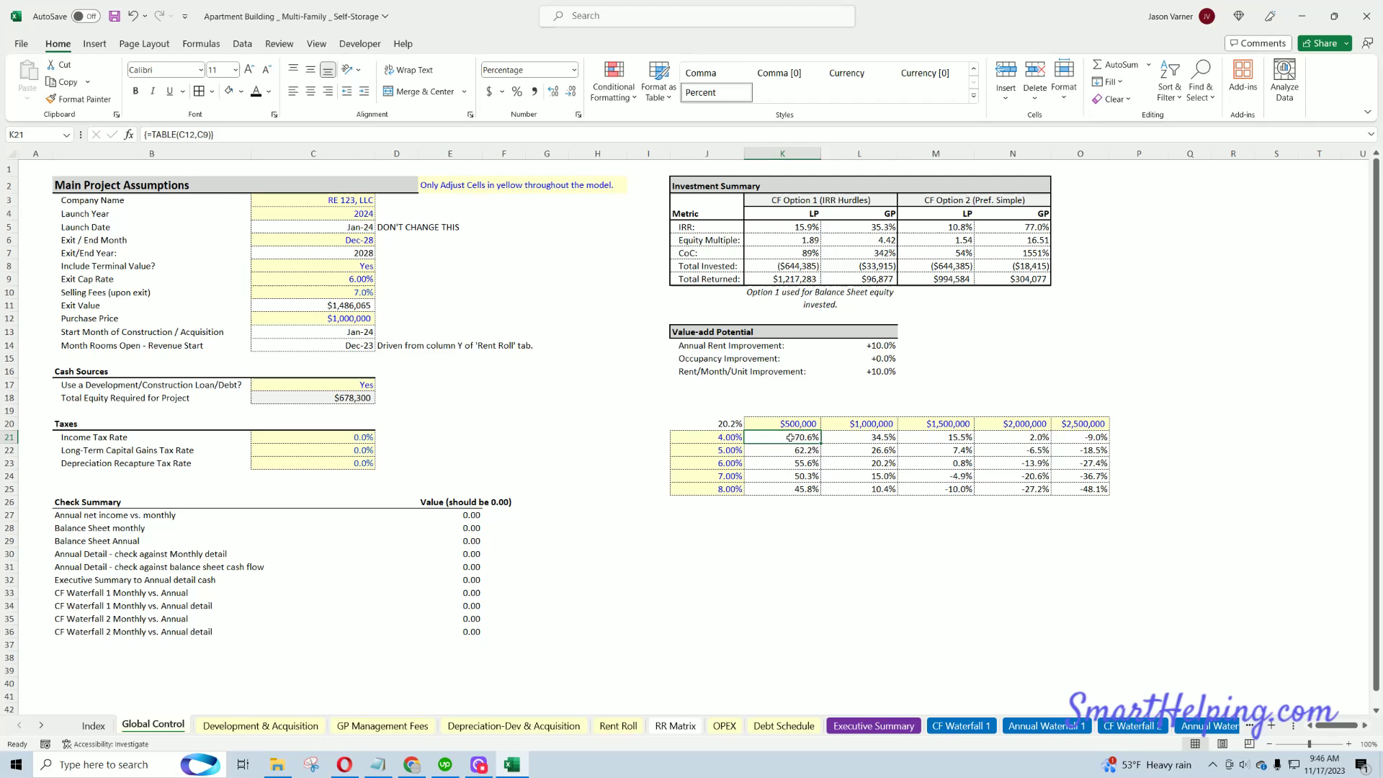
left_click_drag(724, 437, 727, 489)
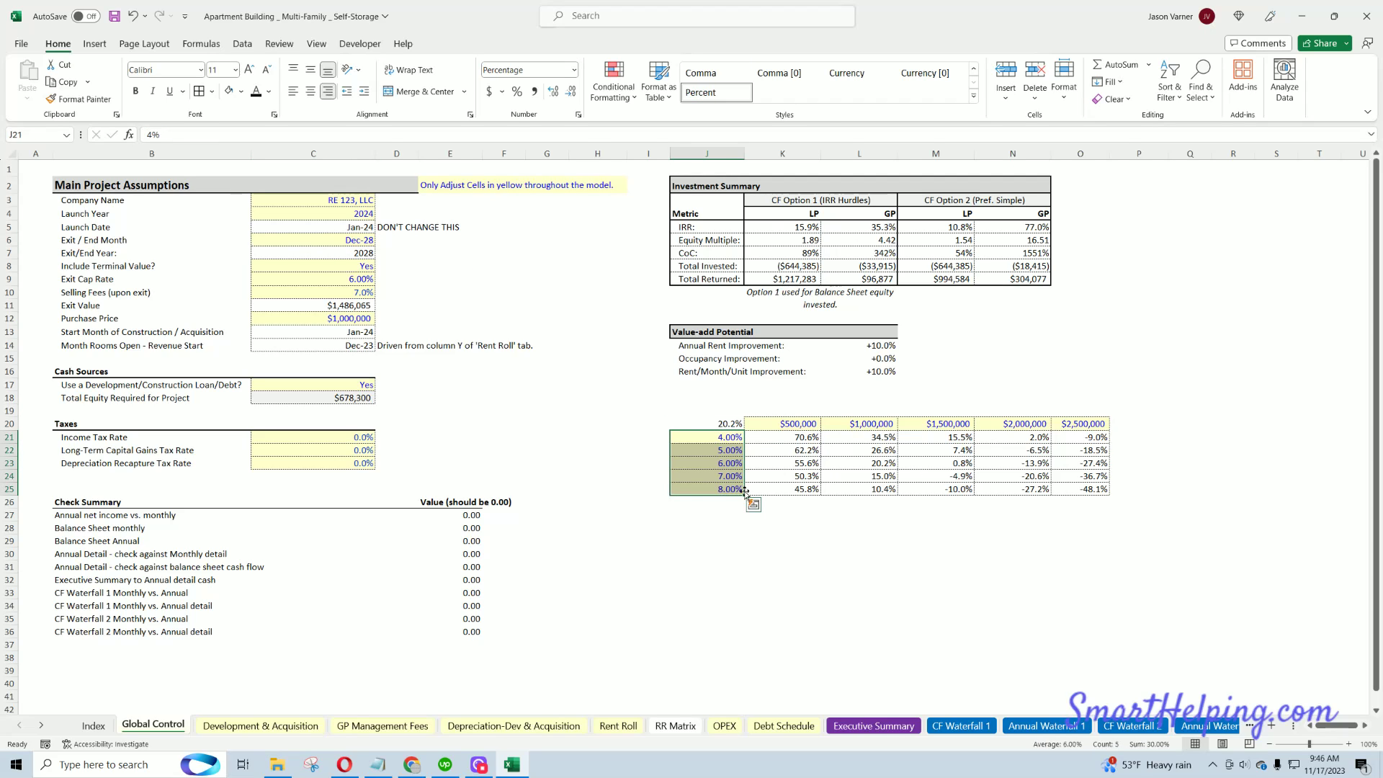
left_click(802, 491)
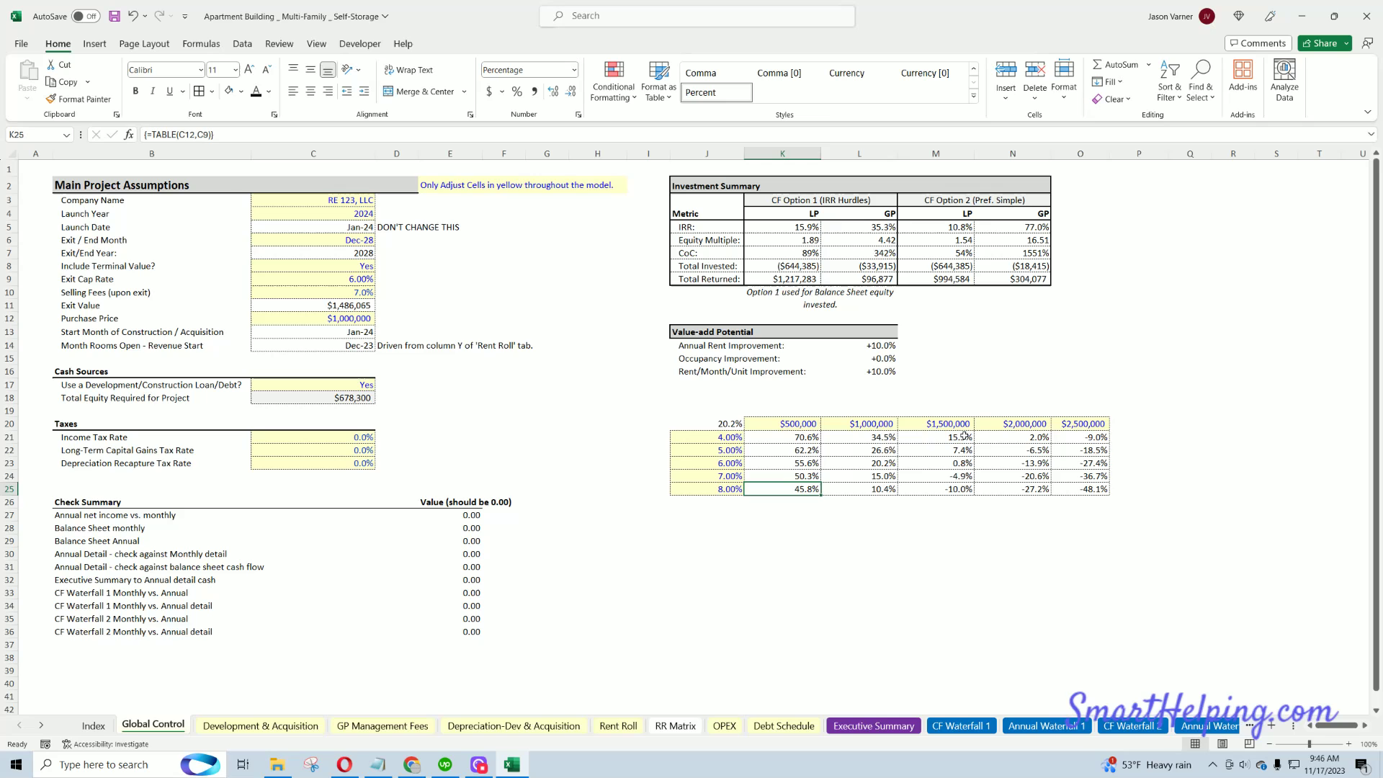
left_click_drag(965, 436, 958, 494)
left_click_drag(1013, 423, 1030, 490)
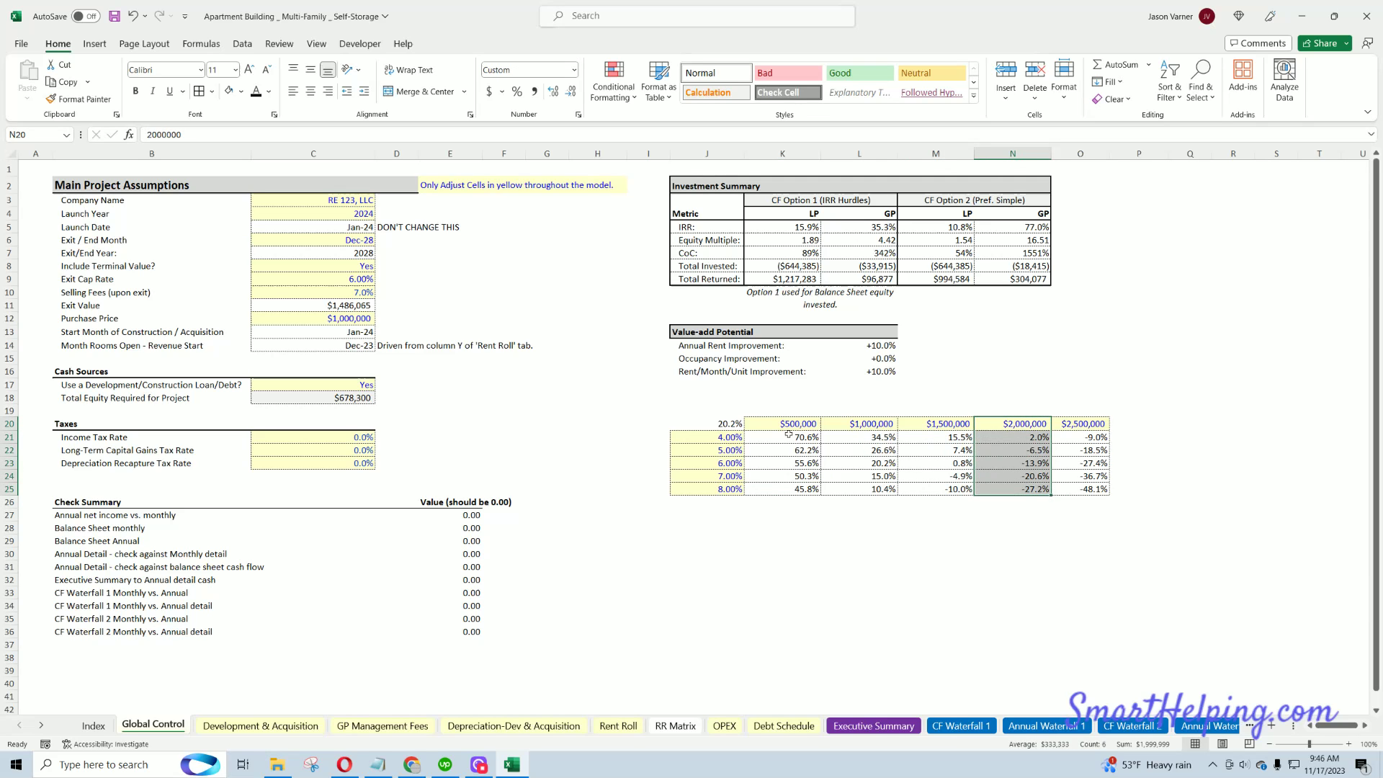
left_click_drag(788, 435, 1084, 490)
- Shade the results K21:O25 with the Green - White color scale
left_click(614, 85)
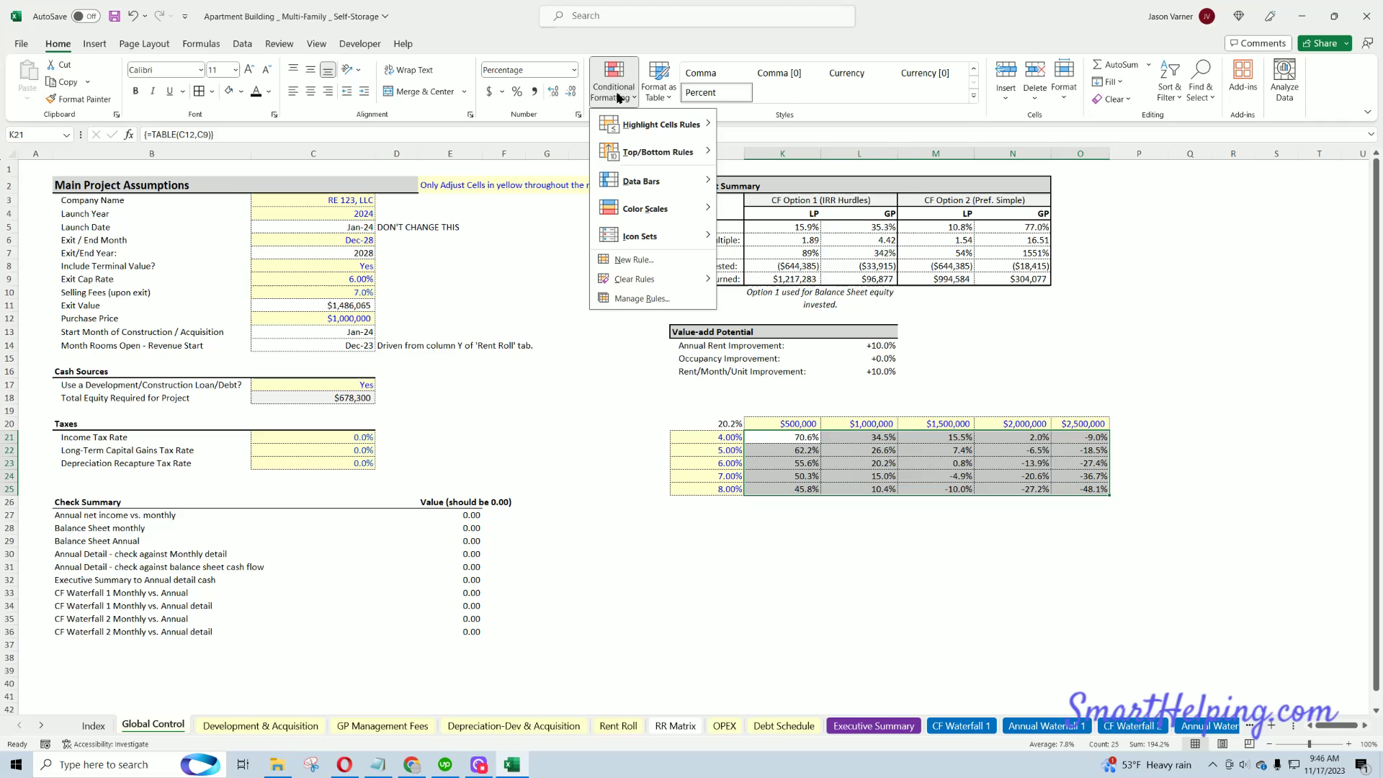
mouse_move(666, 216)
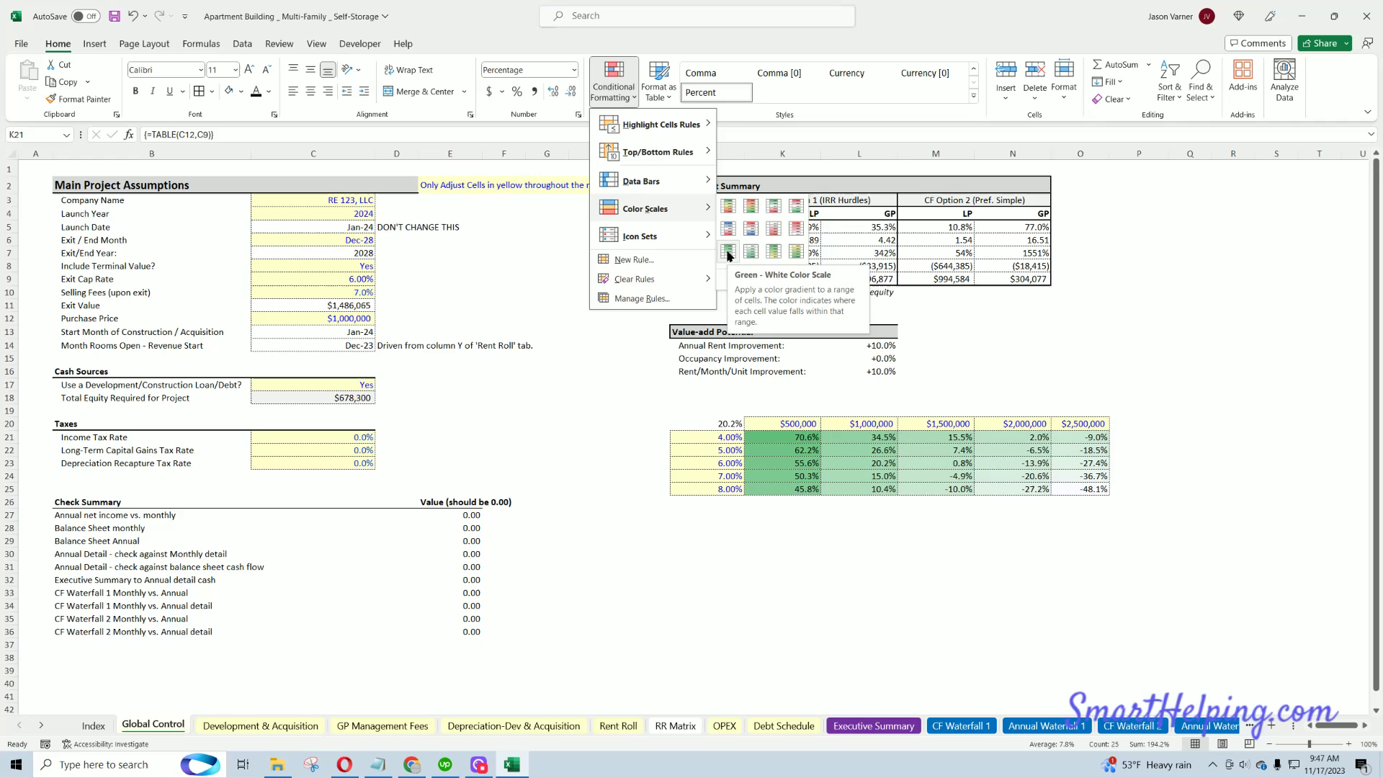
left_click(728, 254)
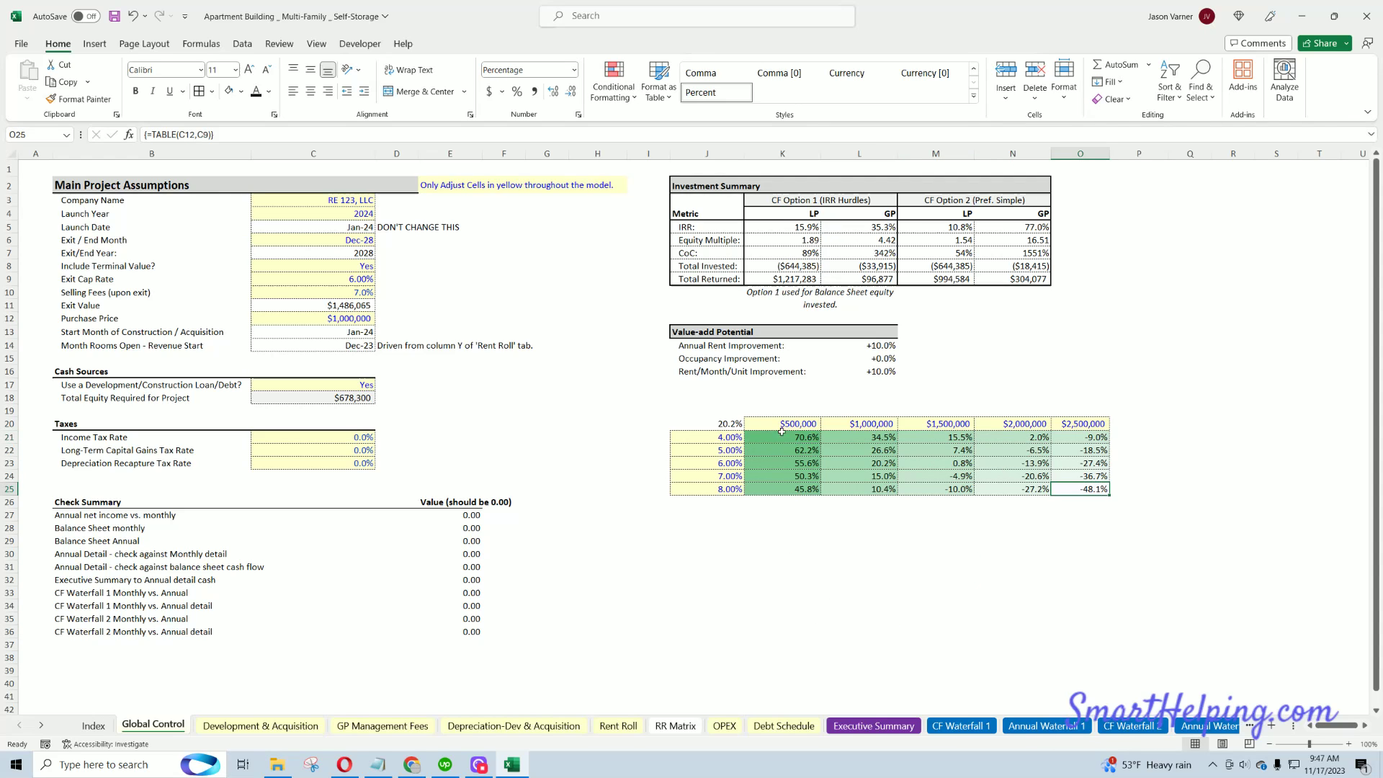
- Link corner cell J20 to the LP IRR in K5 (15.9%) with =K5
left_click_drag(798, 438, 1092, 490)
left_click(710, 425)
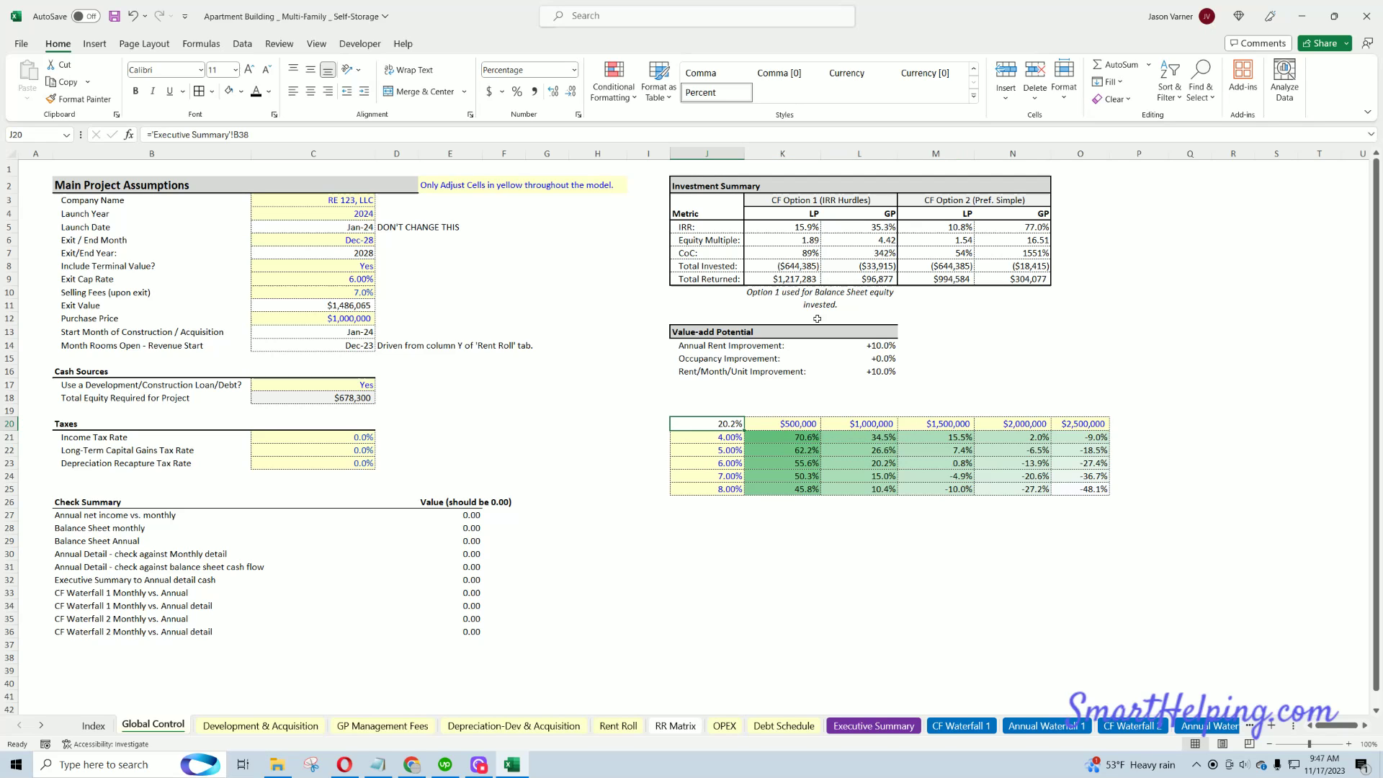
type("=")
left_click(798, 228)
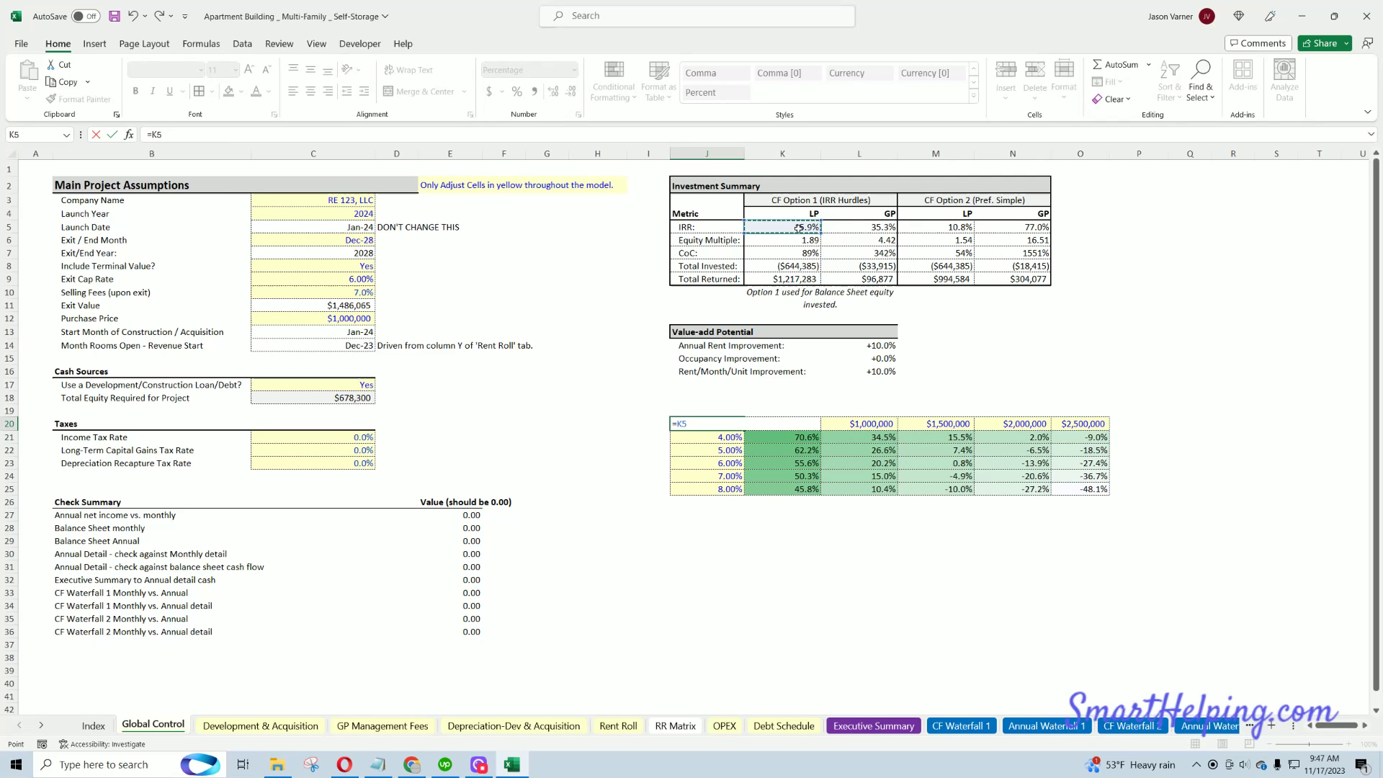
key("Return")
left_click(724, 424)
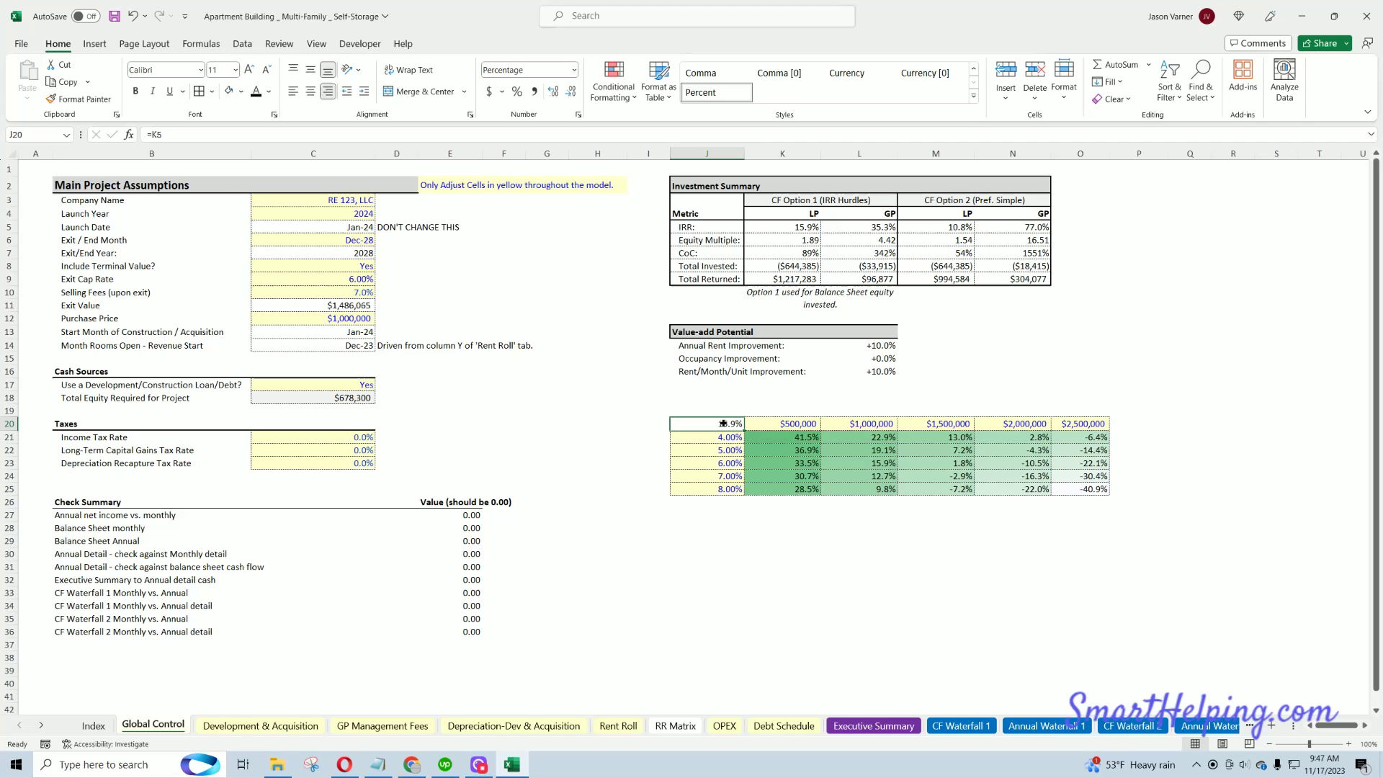
left_click_drag(787, 439, 1091, 490)
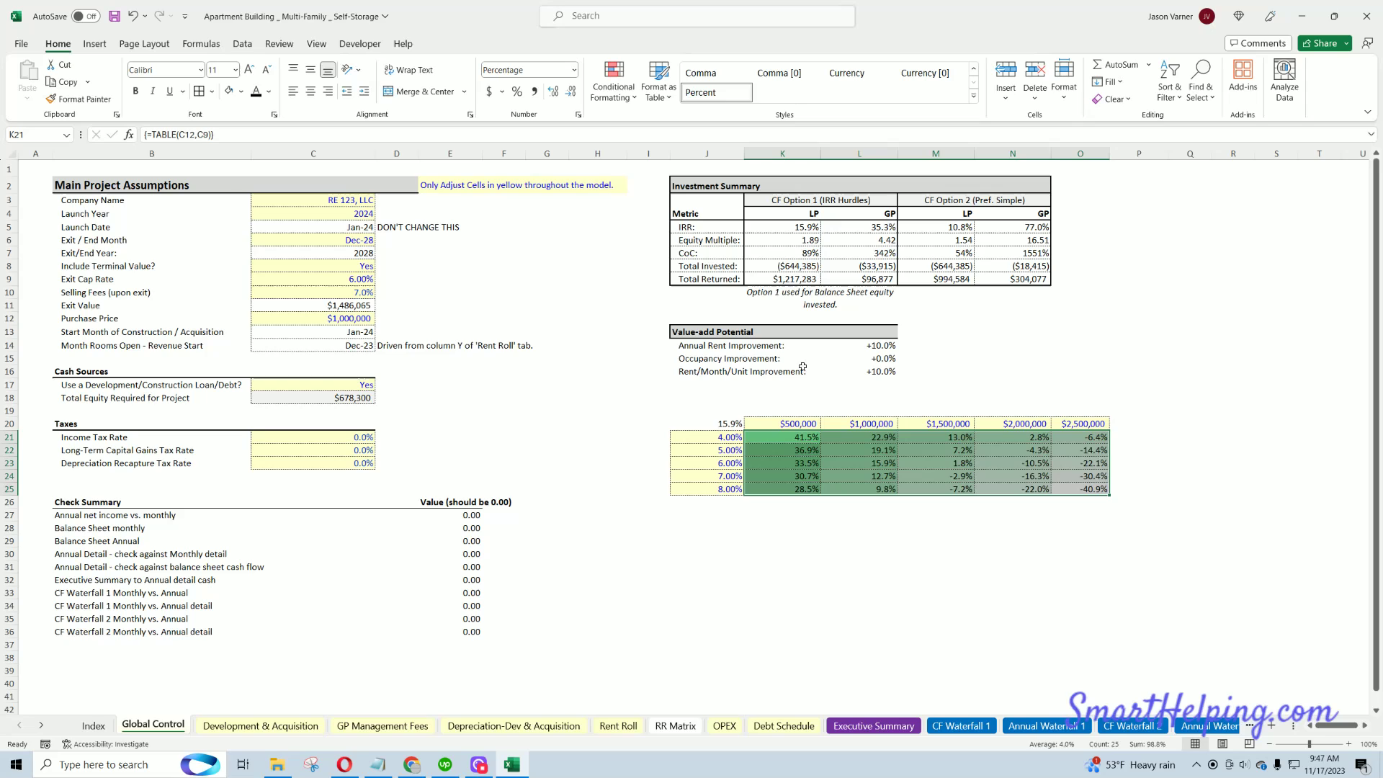
- Review the LP IRR source, the Purchase Price input C12 and the L23 table formula
left_click(786, 227)
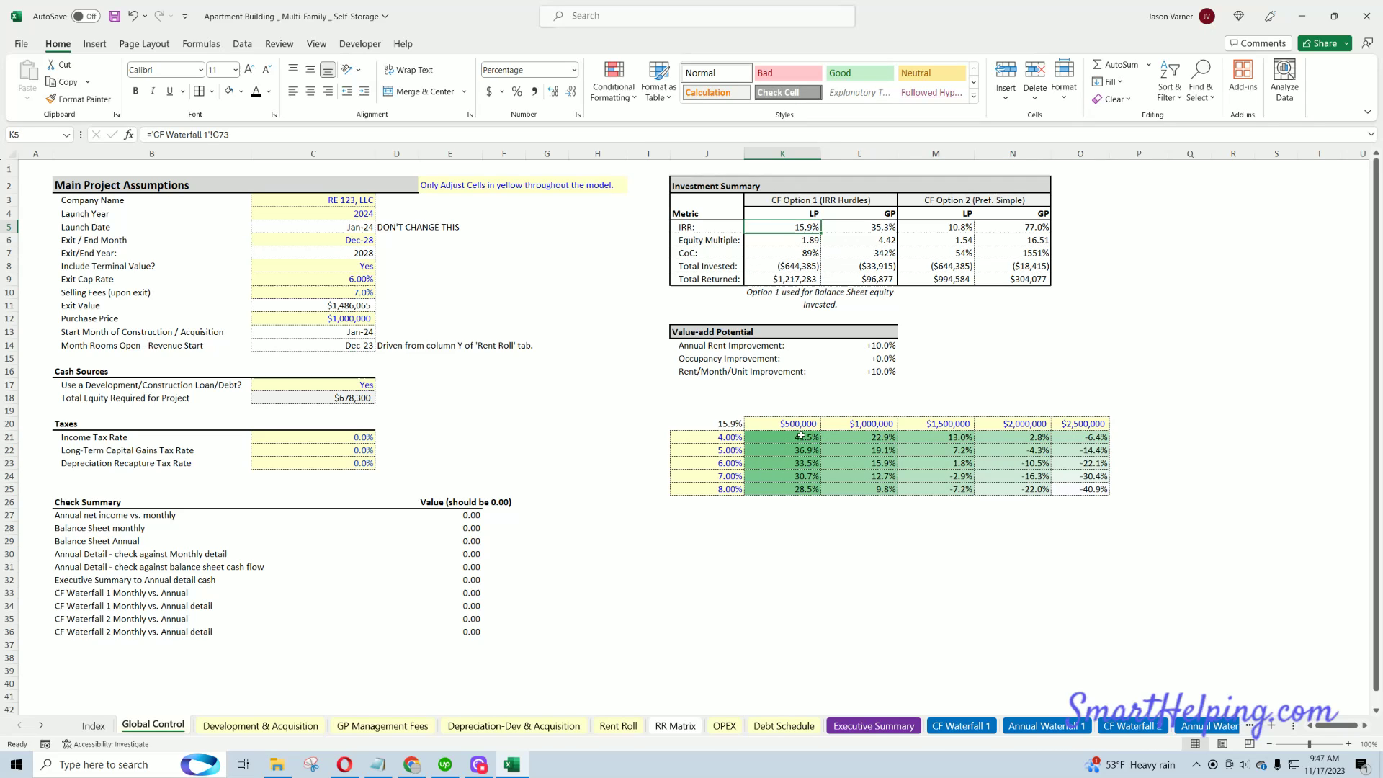
left_click(339, 318)
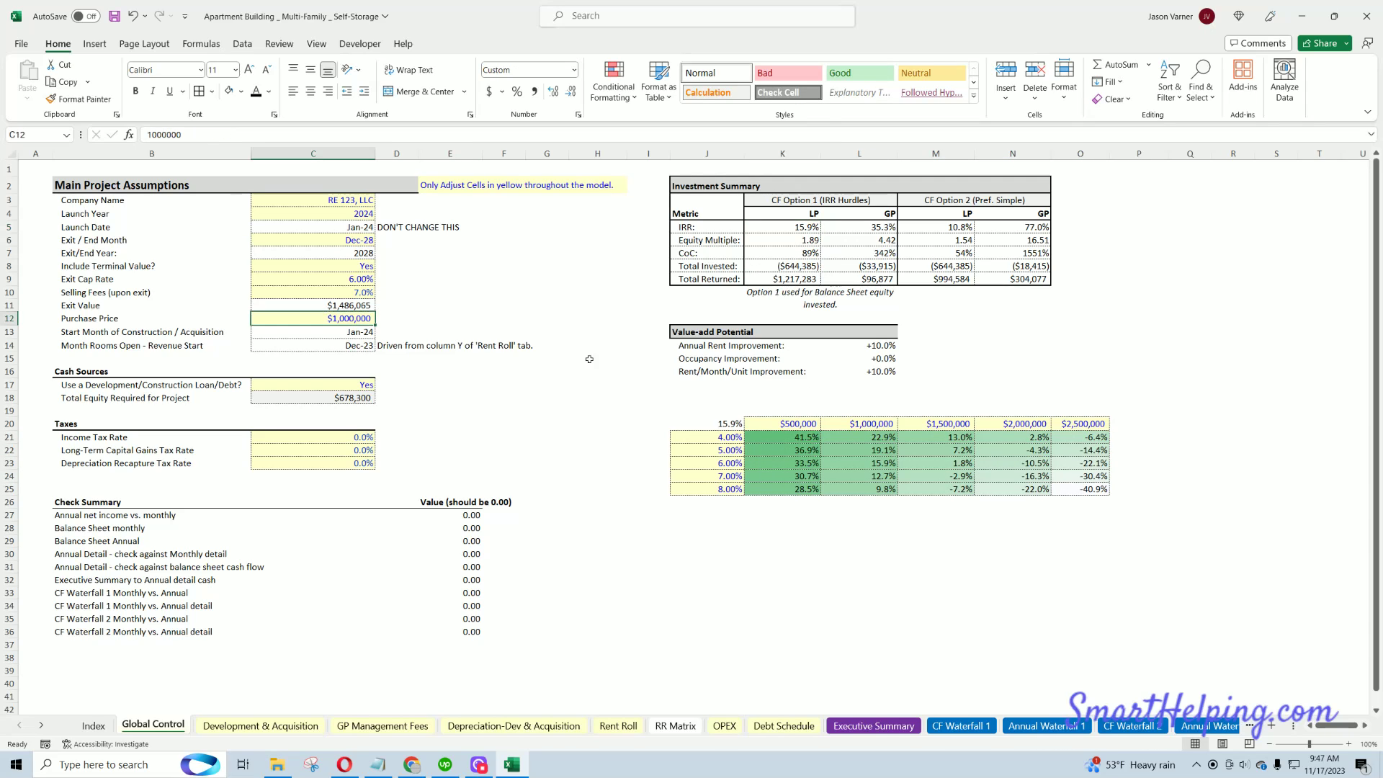
left_click(854, 423)
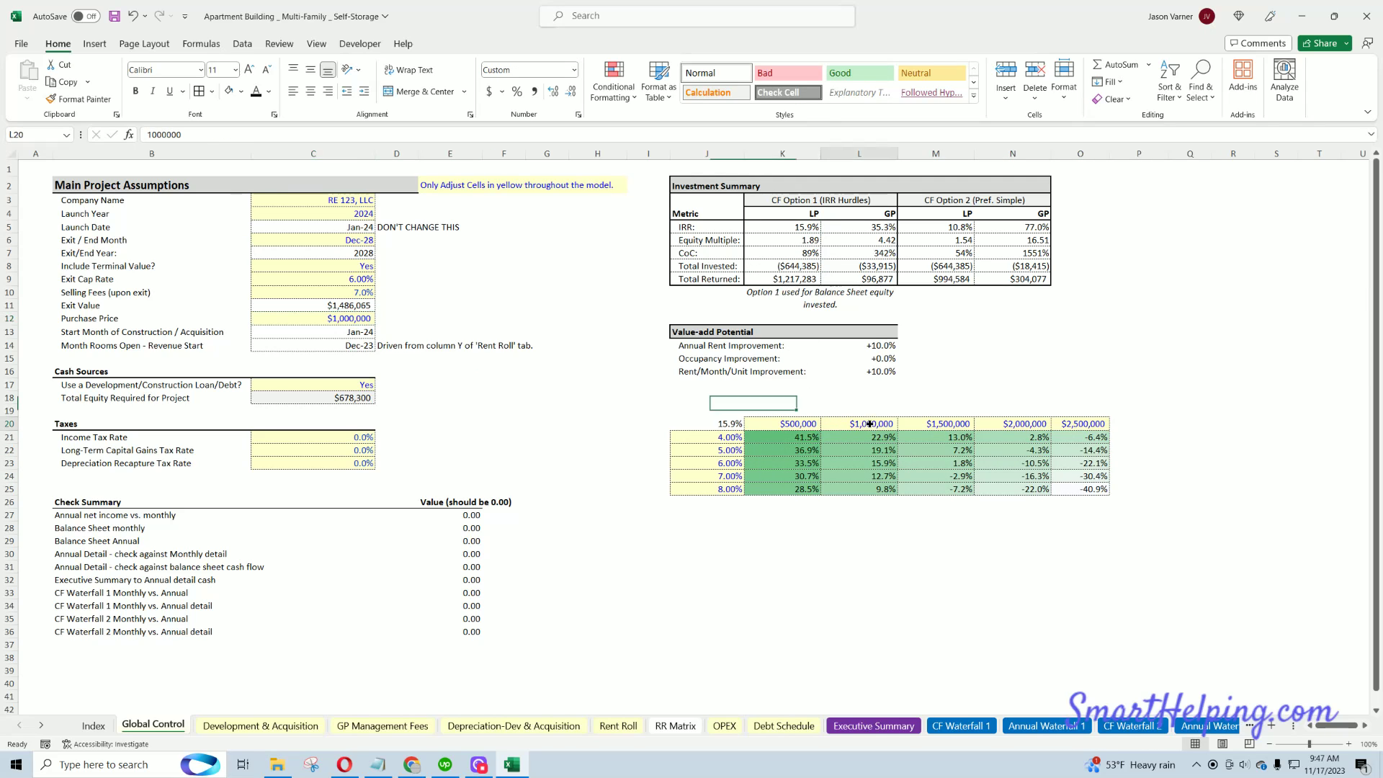
left_click(721, 462)
left_click(879, 462)
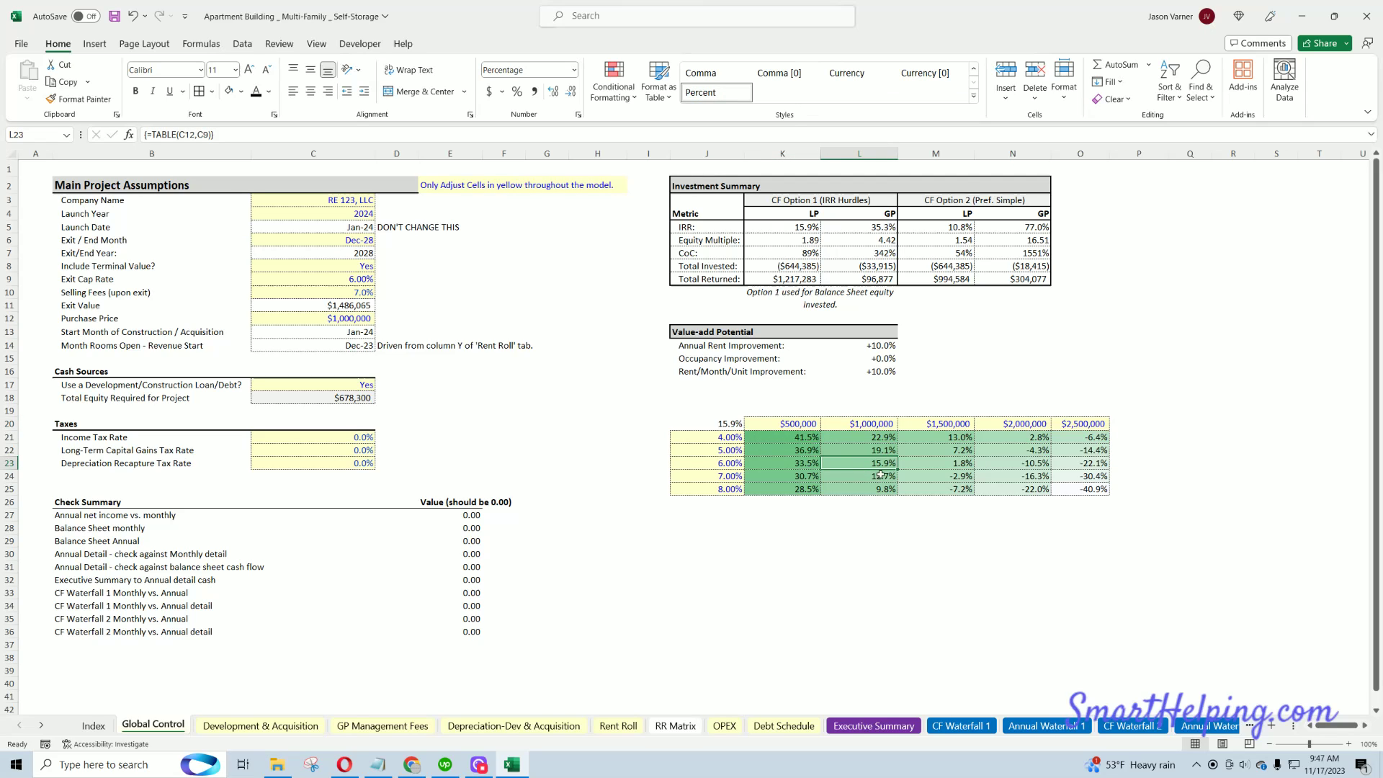
- Enter 250000 as the purchase price in C12, check the LP IRR, then undo it
left_click(338, 319)
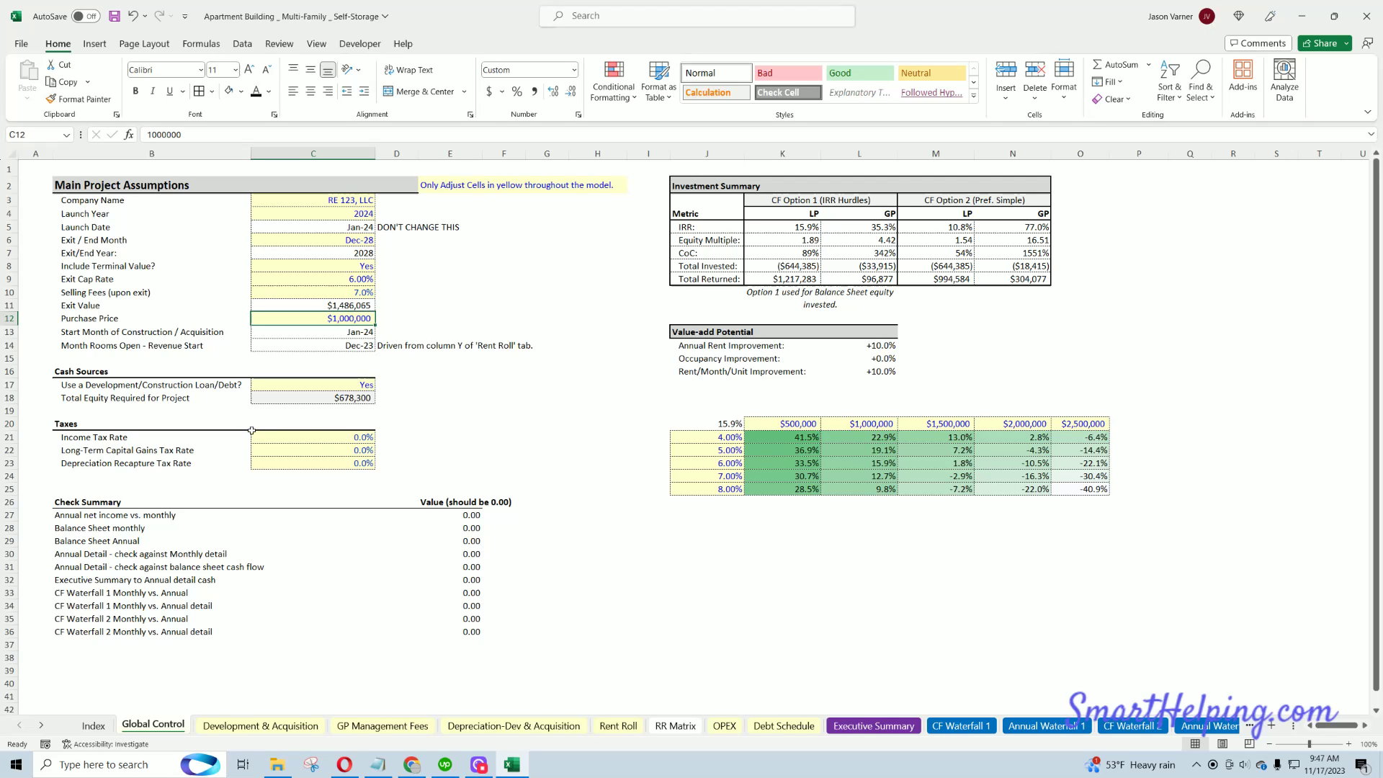
type("25")
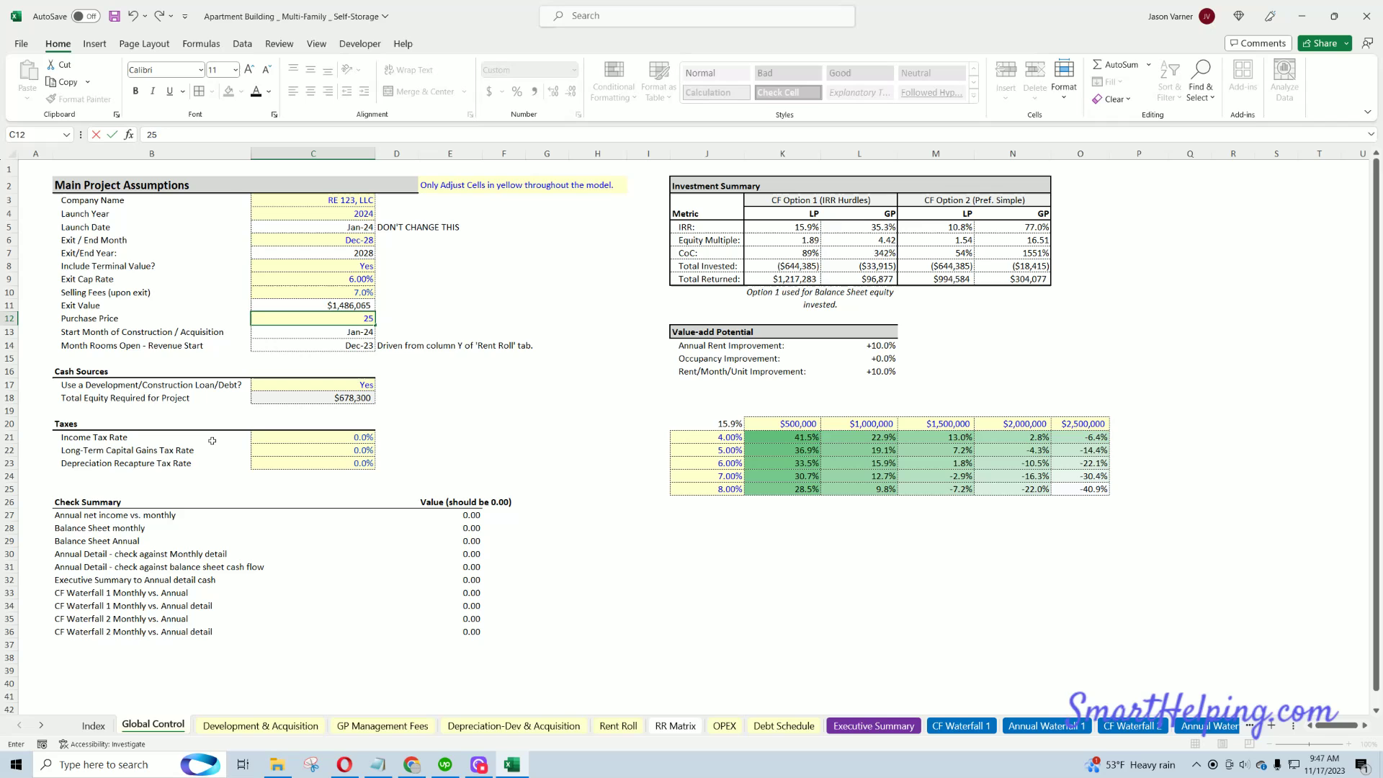
type("00000")
key("Return")
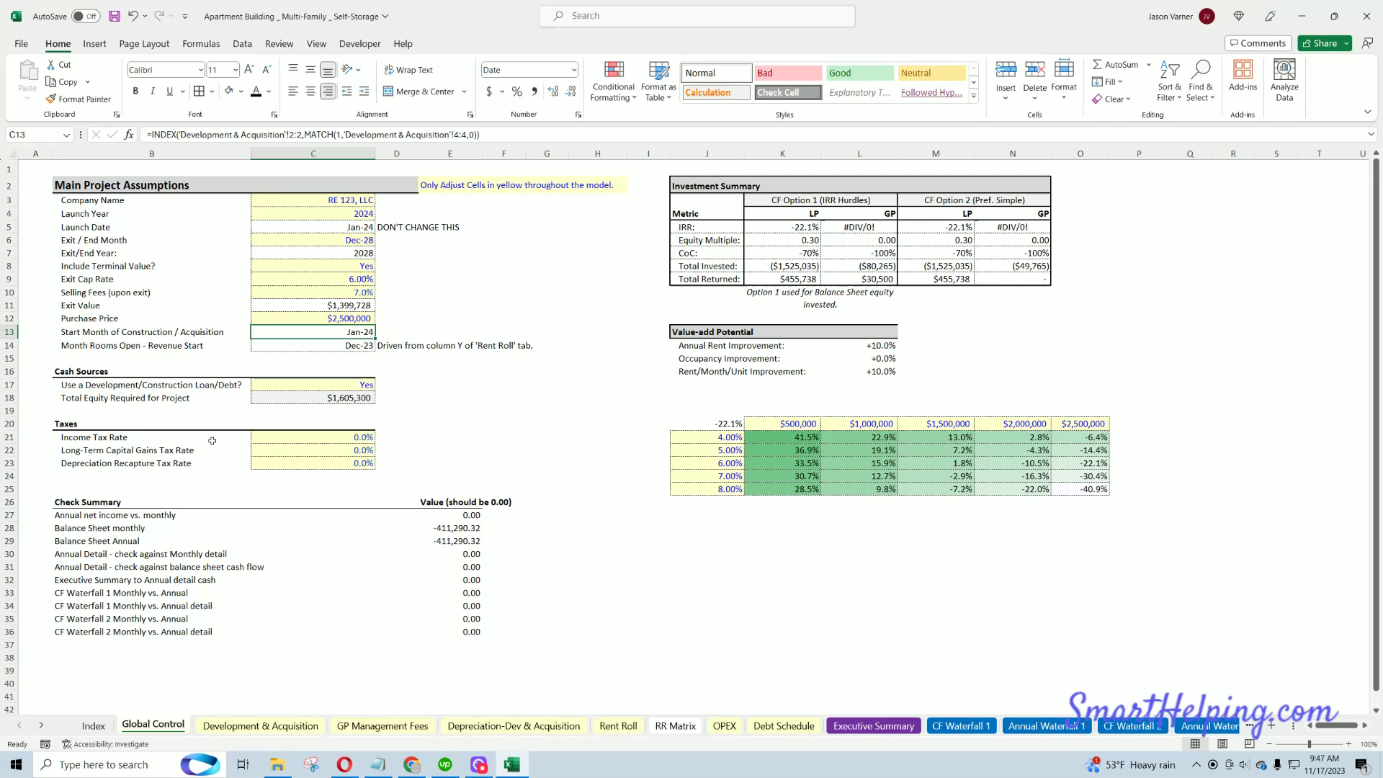
left_click(810, 228)
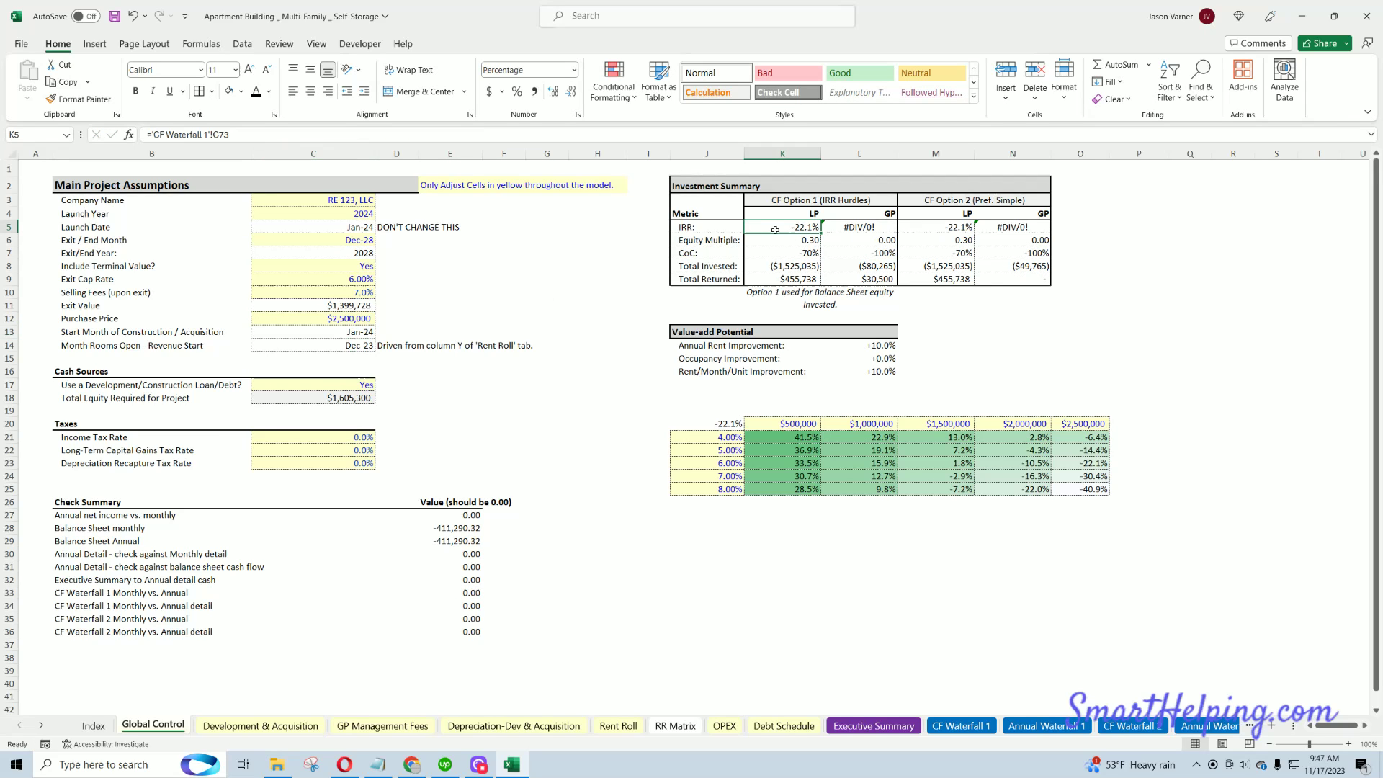
left_click(133, 16)
left_click_drag(790, 440, 1110, 490)
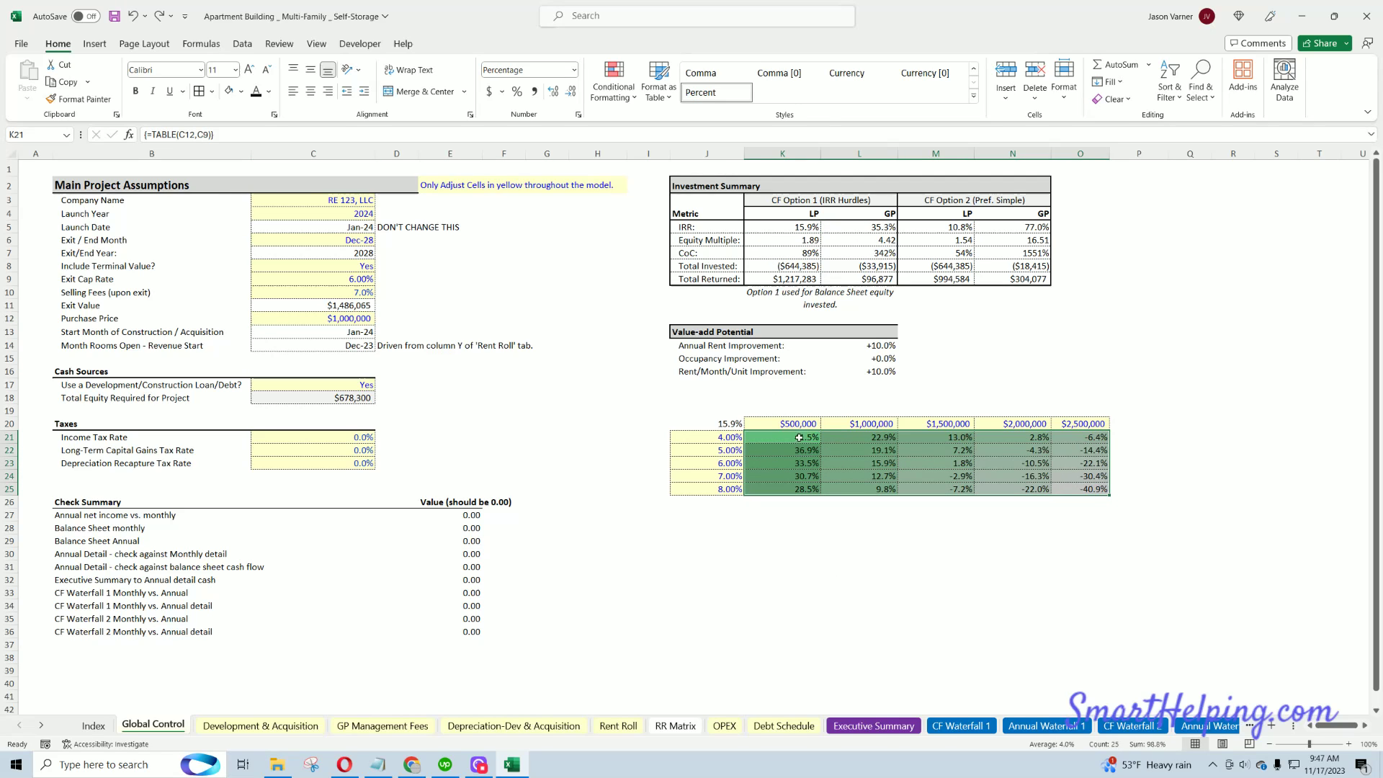
- Relink corner cell J20 from M5 to the GP IRR in L5 (35.3%)
left_click_drag(775, 438, 1095, 490)
left_click(727, 424)
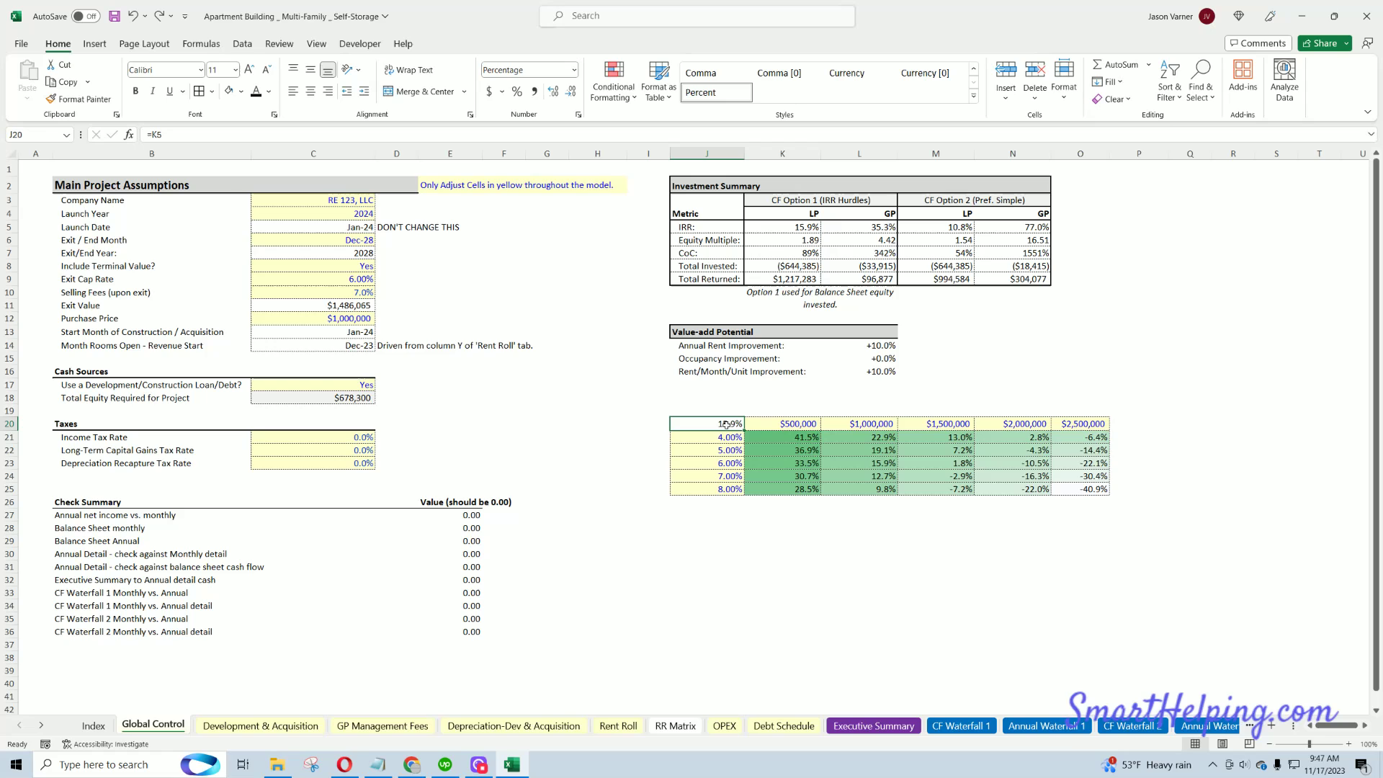
type("=")
left_click(958, 228)
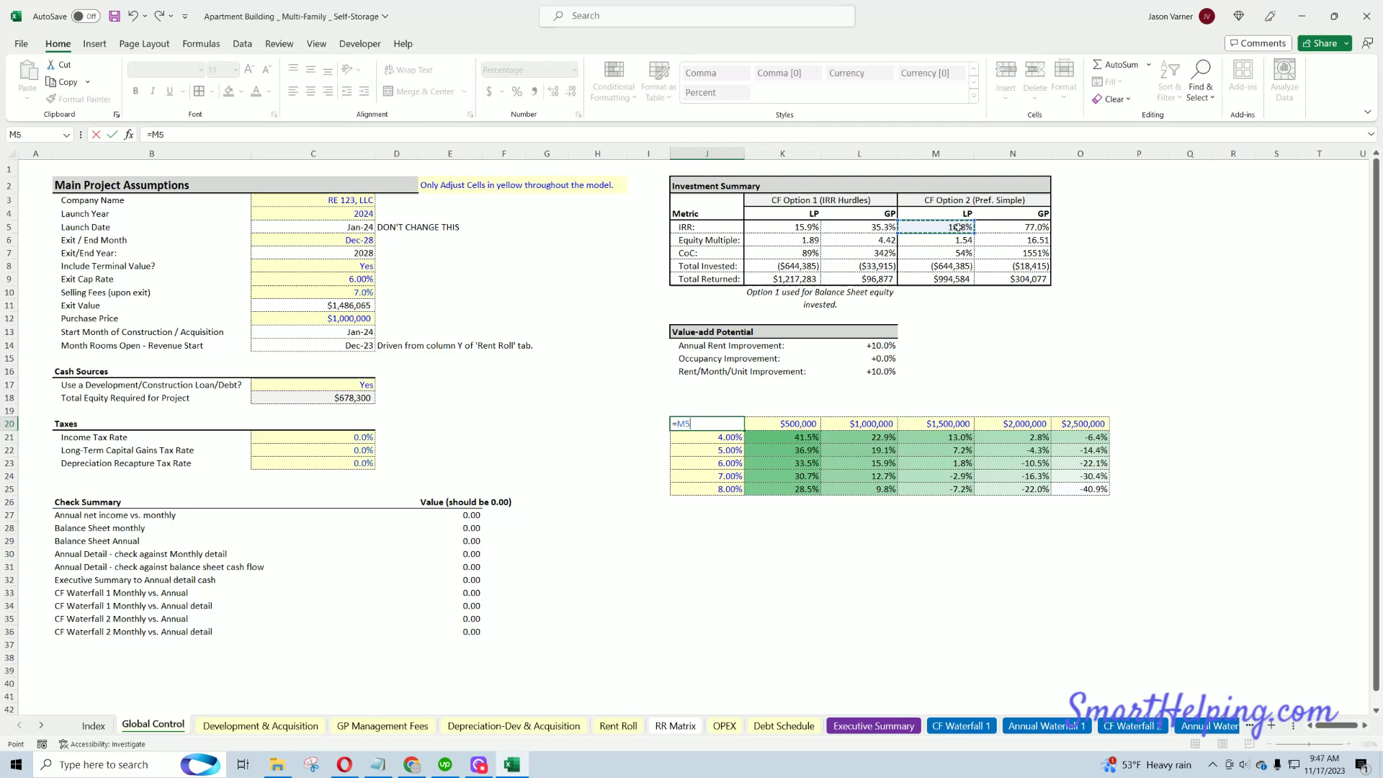
key("Return")
left_click(731, 424)
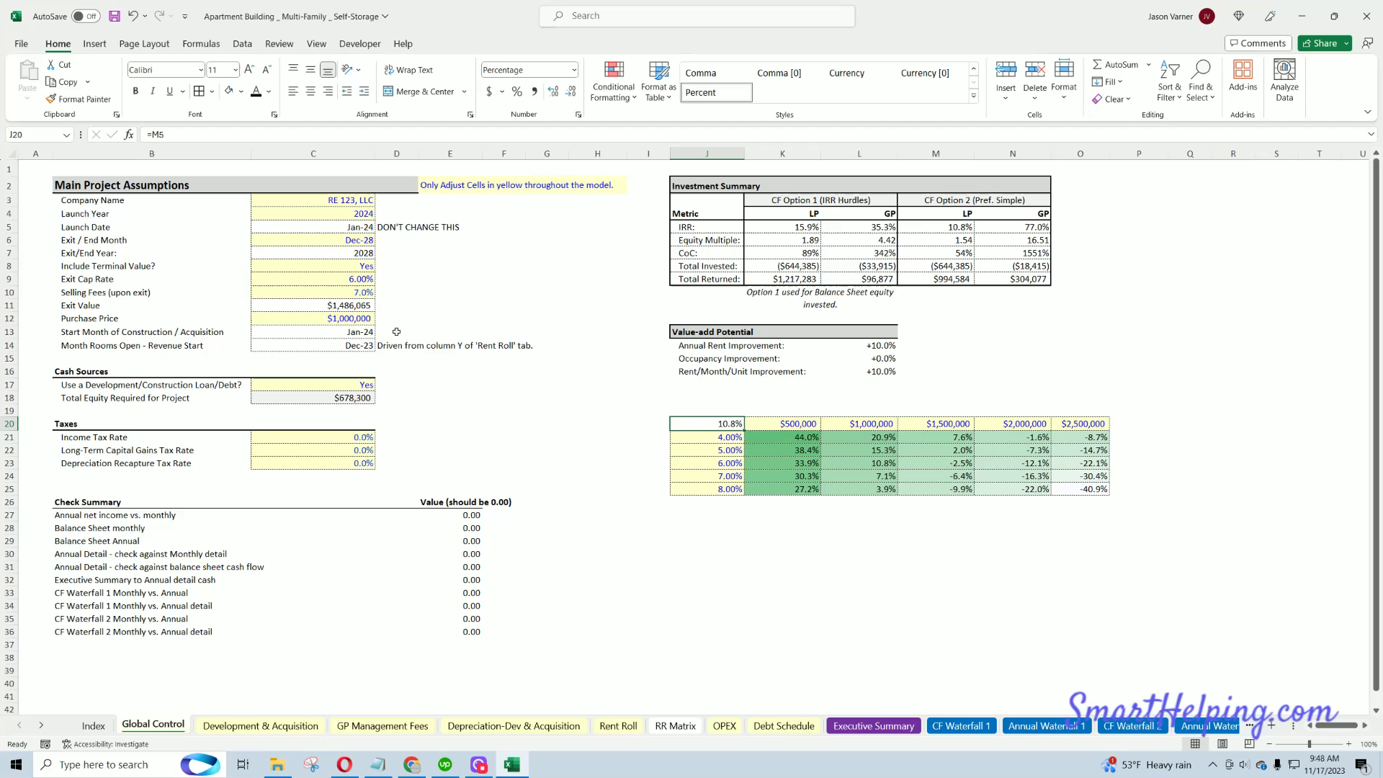
type("=")
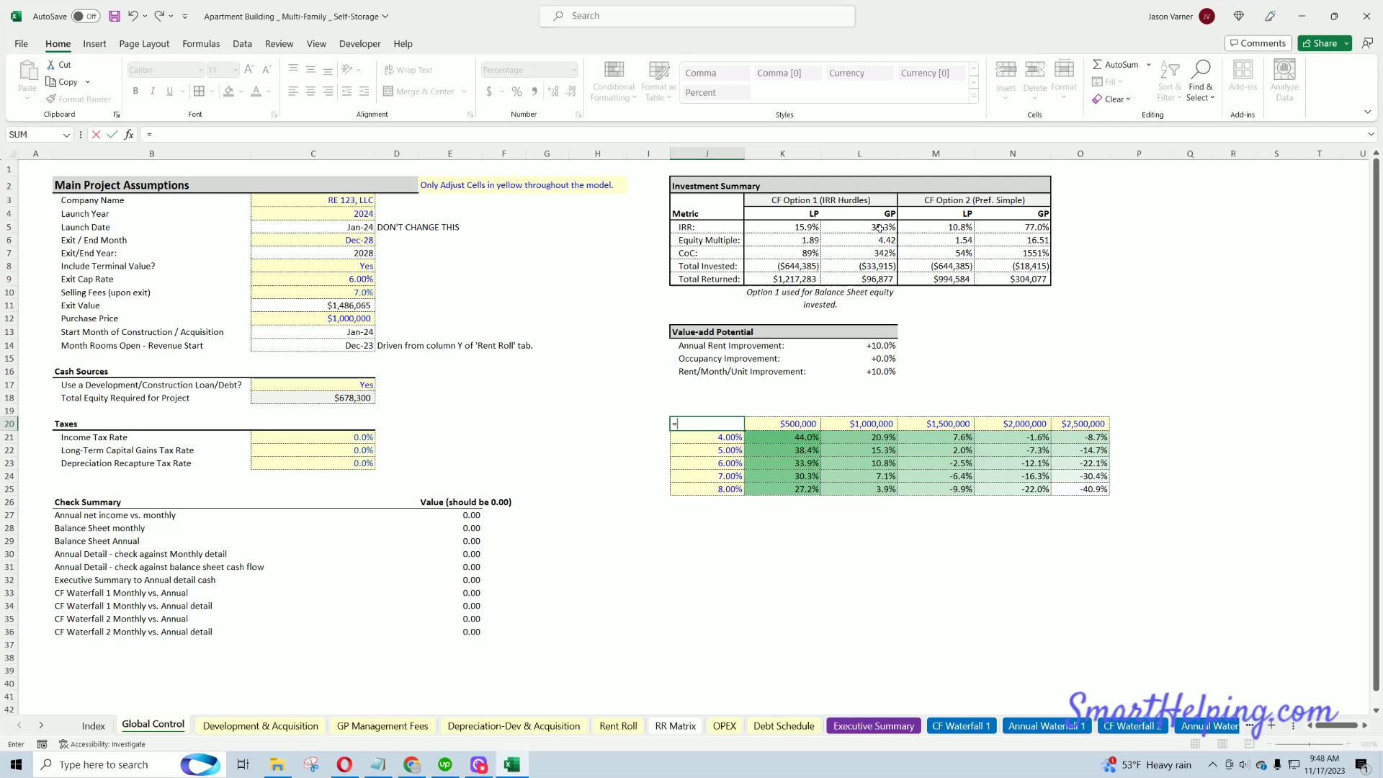
left_click(880, 229)
key("Return")
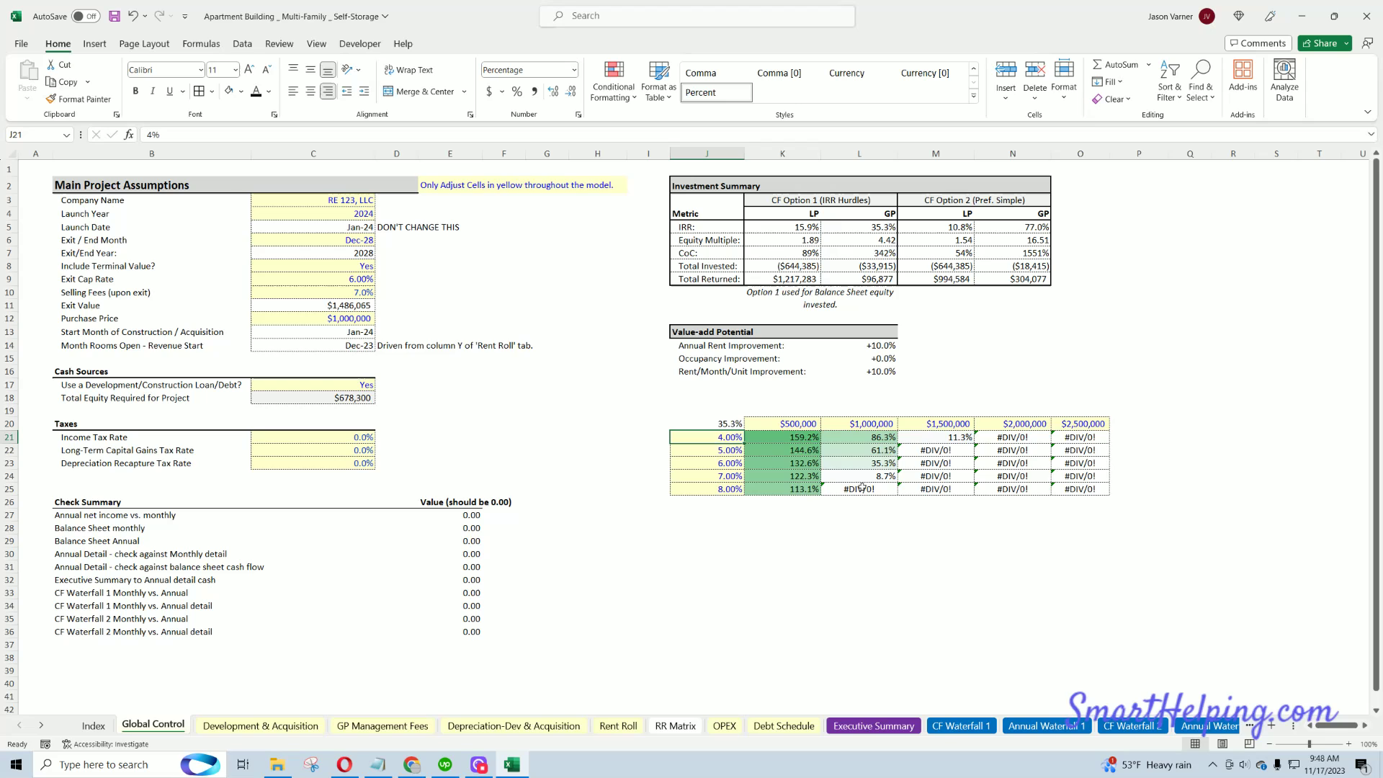
- Inspect the $1,000,000 column results, including the 35.3% in L23
left_click(870, 463)
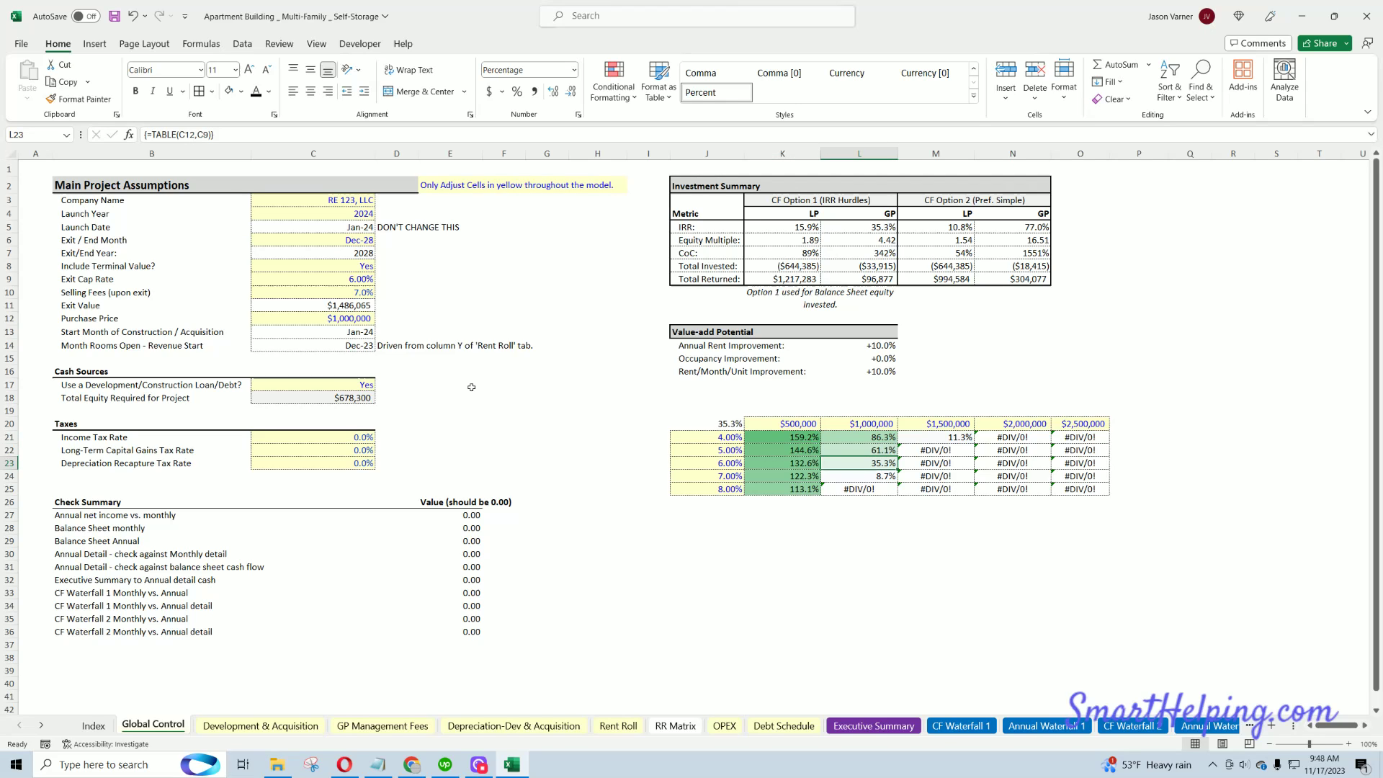
left_click_drag(865, 422, 867, 461)
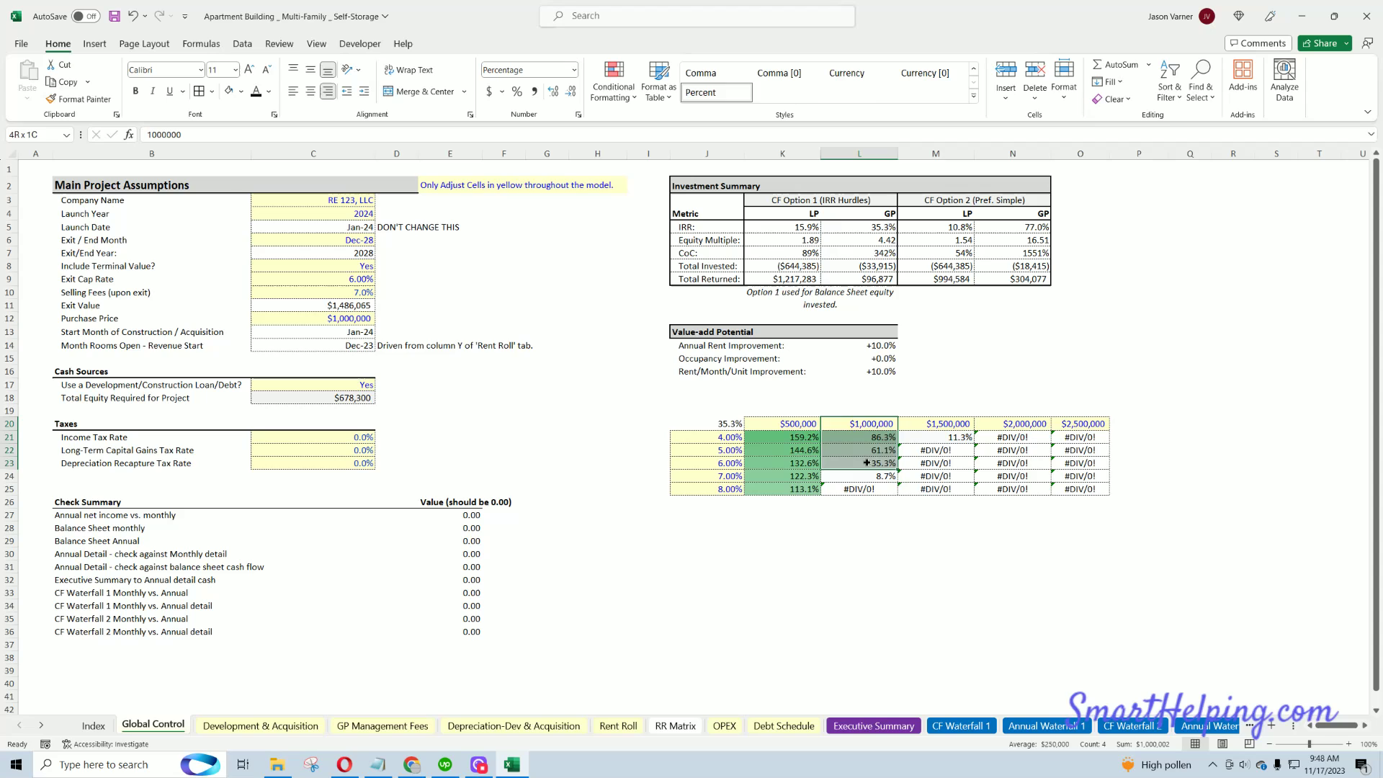
left_click(865, 464)
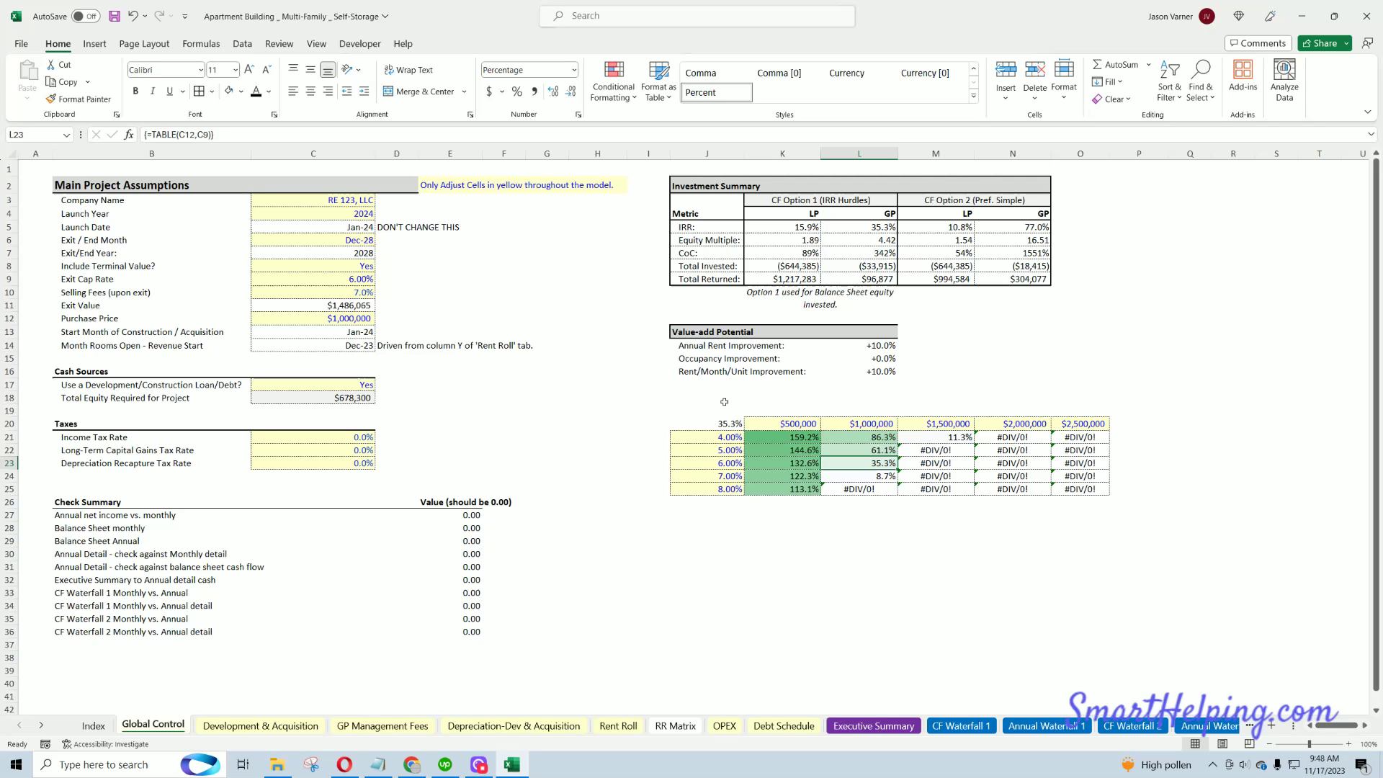
left_click_drag(710, 424, 1078, 491)
left_click(987, 565)
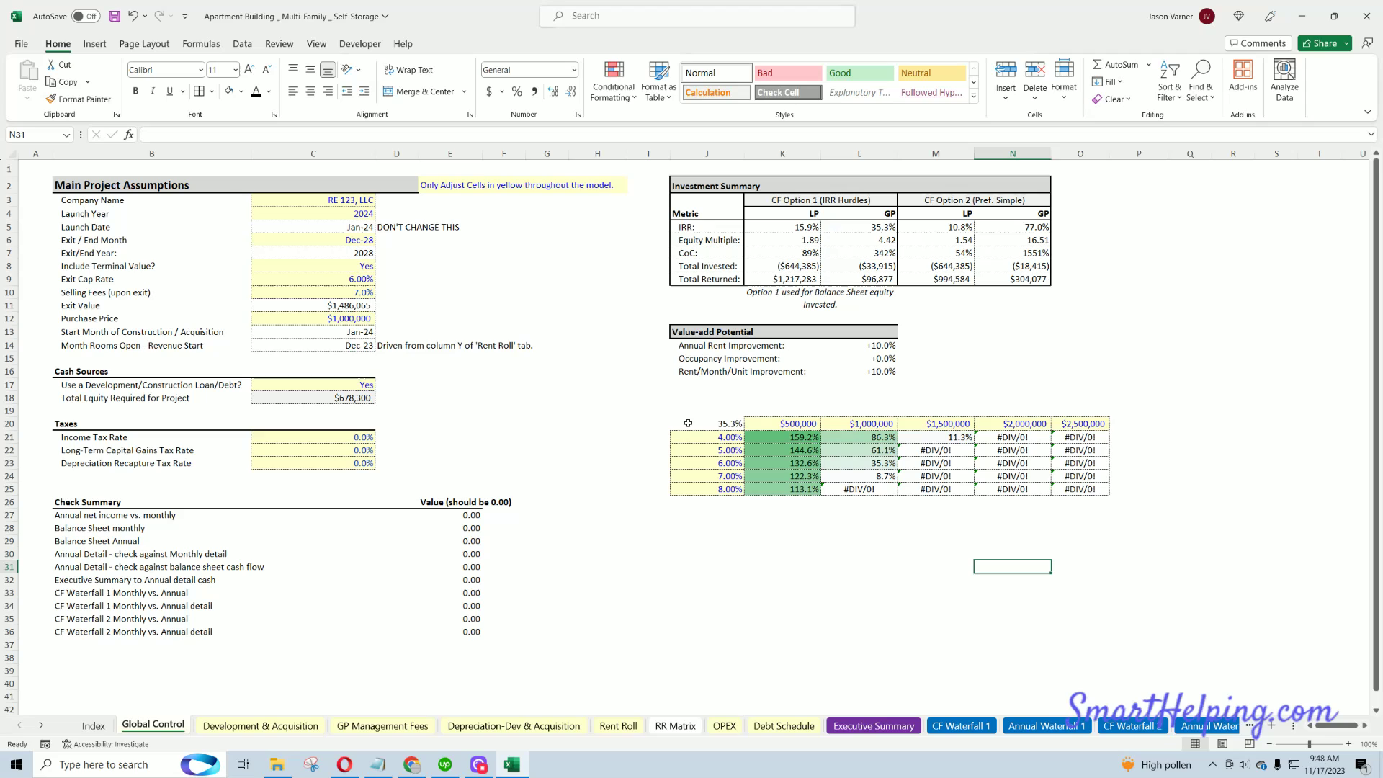
left_click(778, 530)
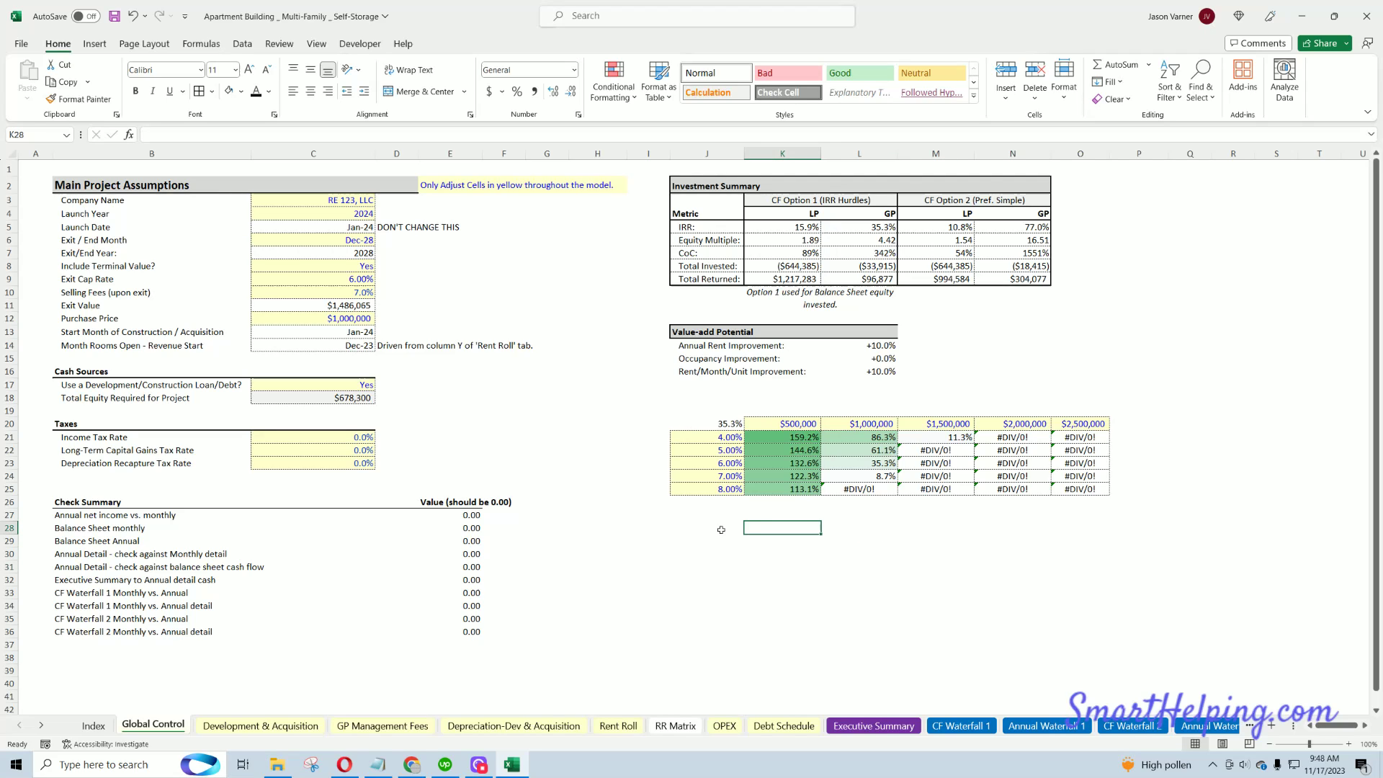
left_click(721, 529)
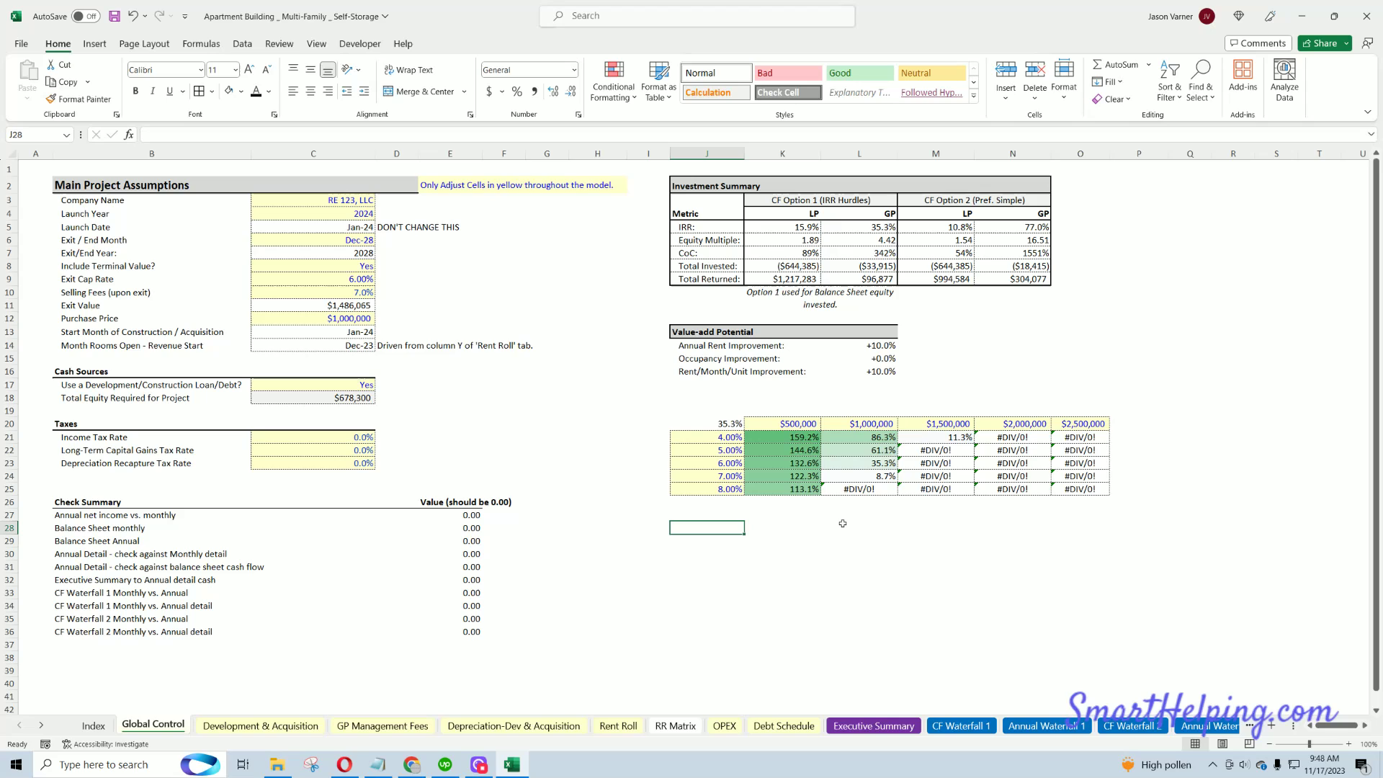
left_click(715, 425)
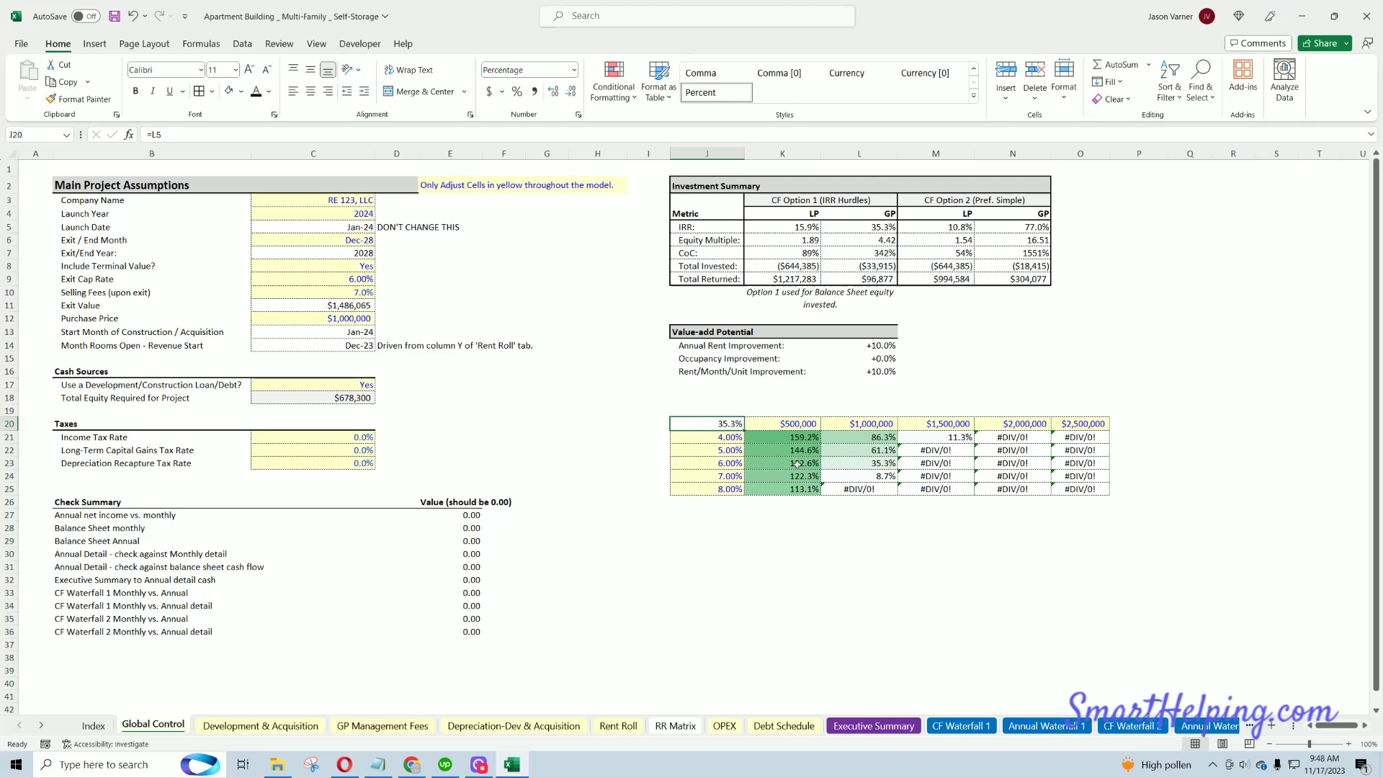
left_click_drag(717, 424, 1065, 424)
left_click_drag(728, 437, 713, 489)
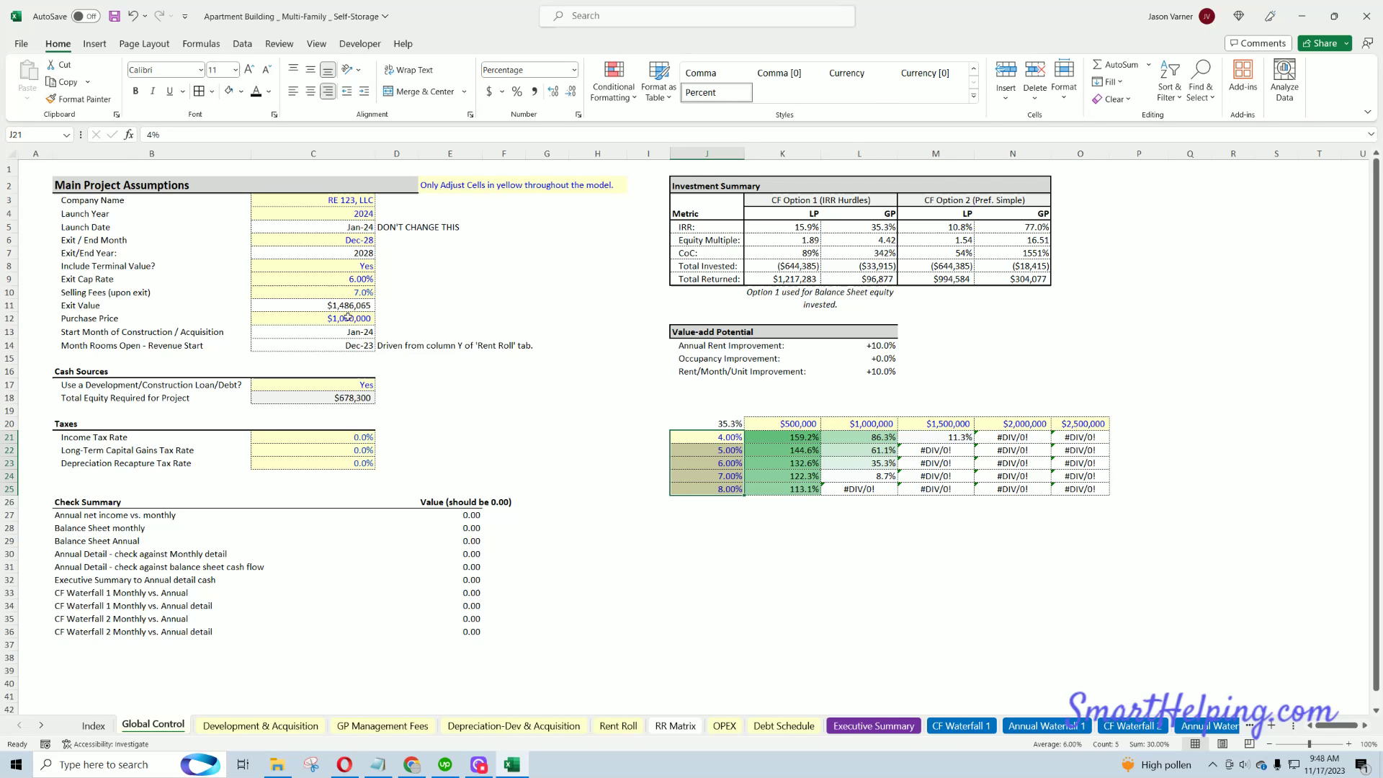
left_click(374, 319)
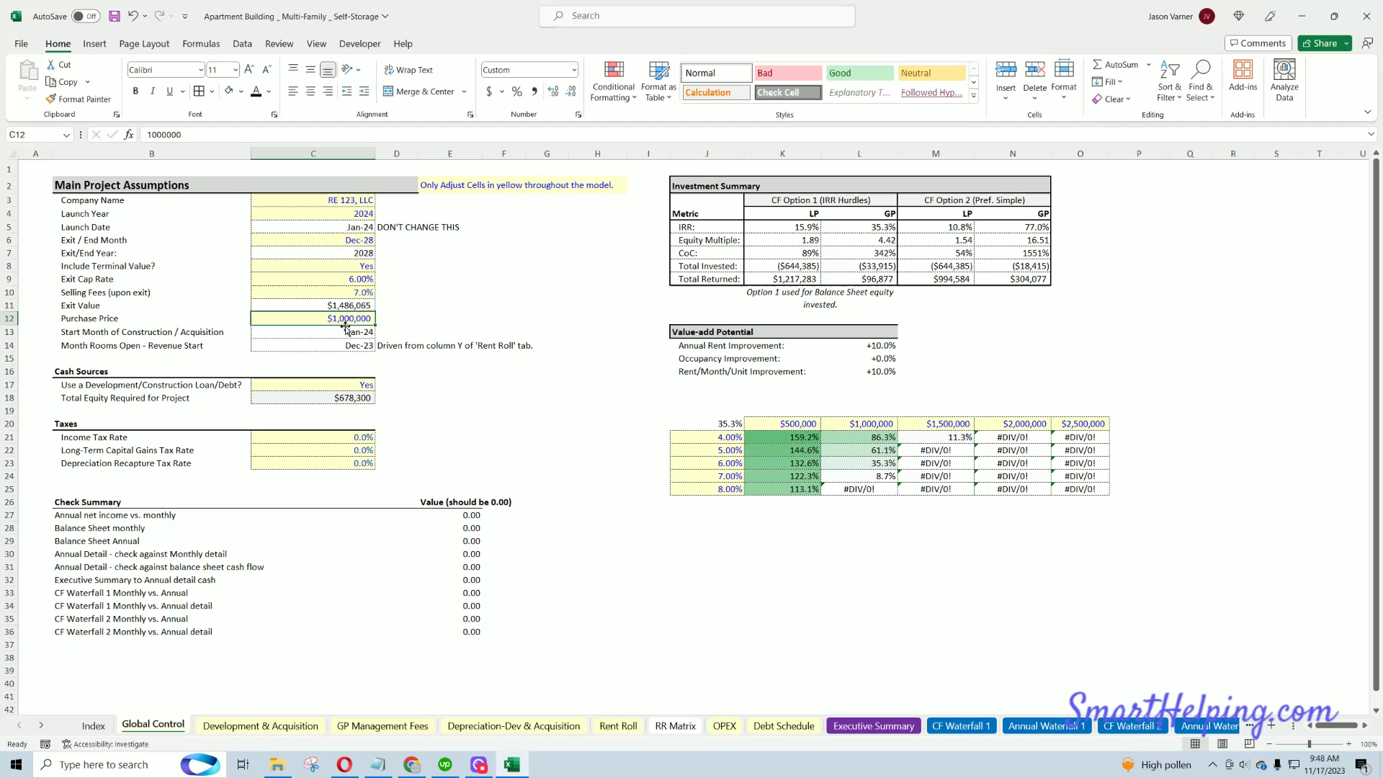
left_click(800, 425)
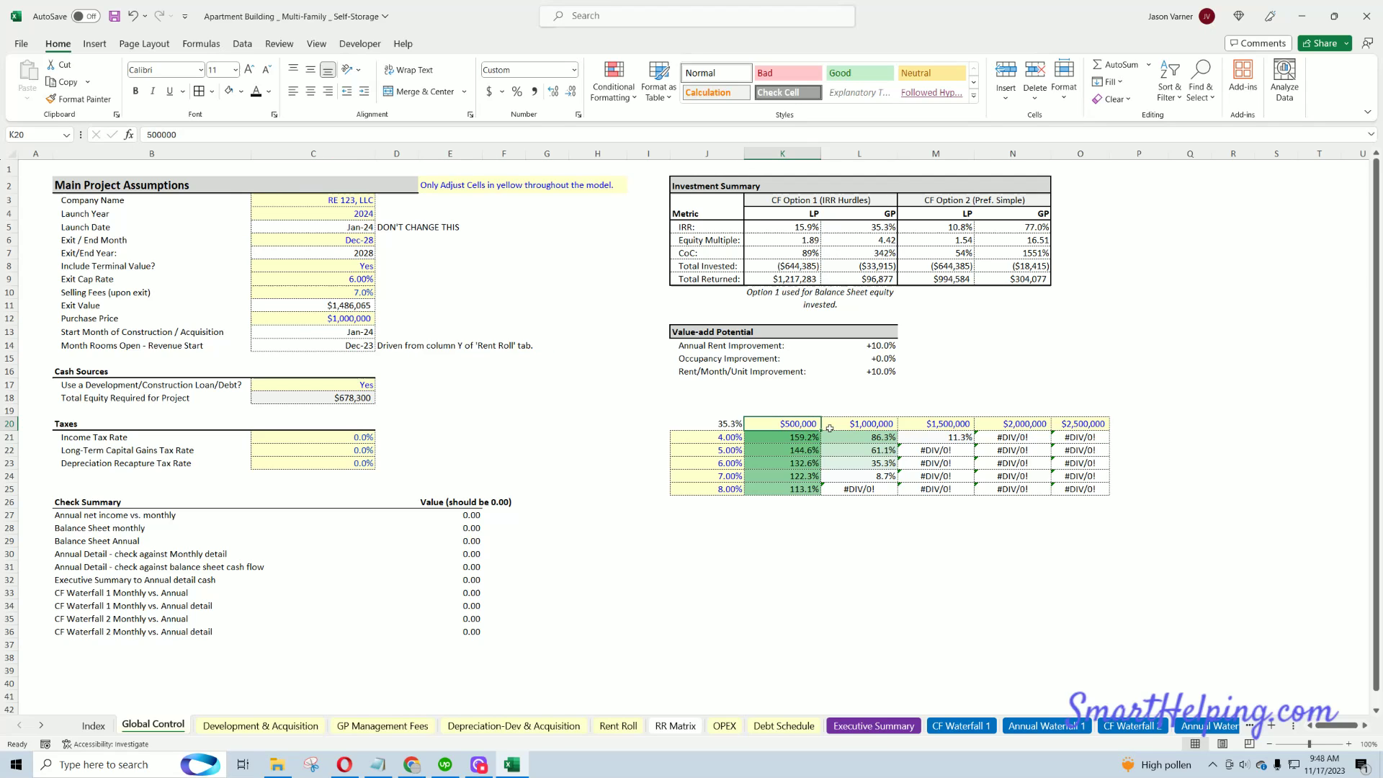
left_click_drag(714, 423, 1081, 489)
left_click(721, 423)
left_click_drag(721, 424, 1080, 489)
left_click_drag(785, 424, 1189, 437)
left_click(694, 528)
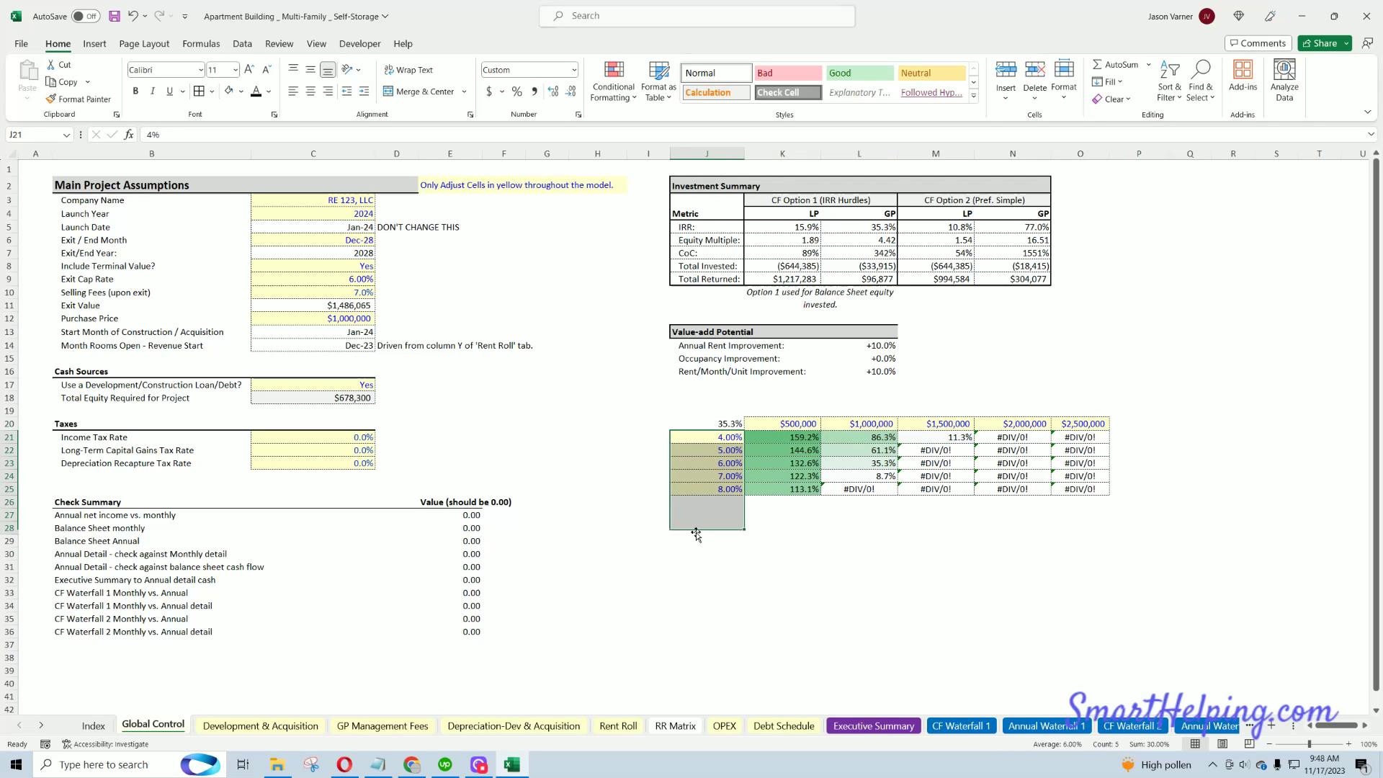
left_click(784, 527)
left_click_drag(708, 428, 1095, 490)
left_click(978, 530)
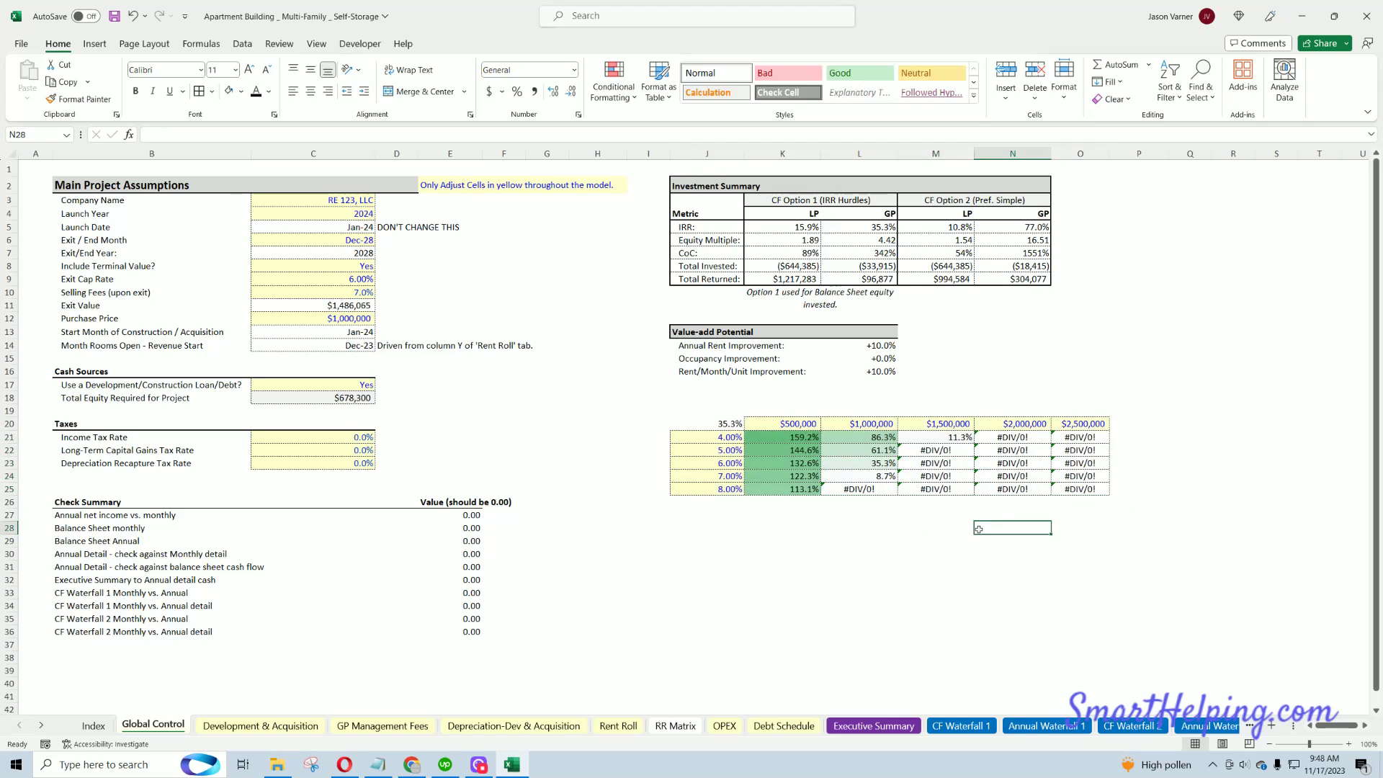
left_click(936, 449)
left_click(935, 463)
left_click(1011, 477)
left_click(1011, 489)
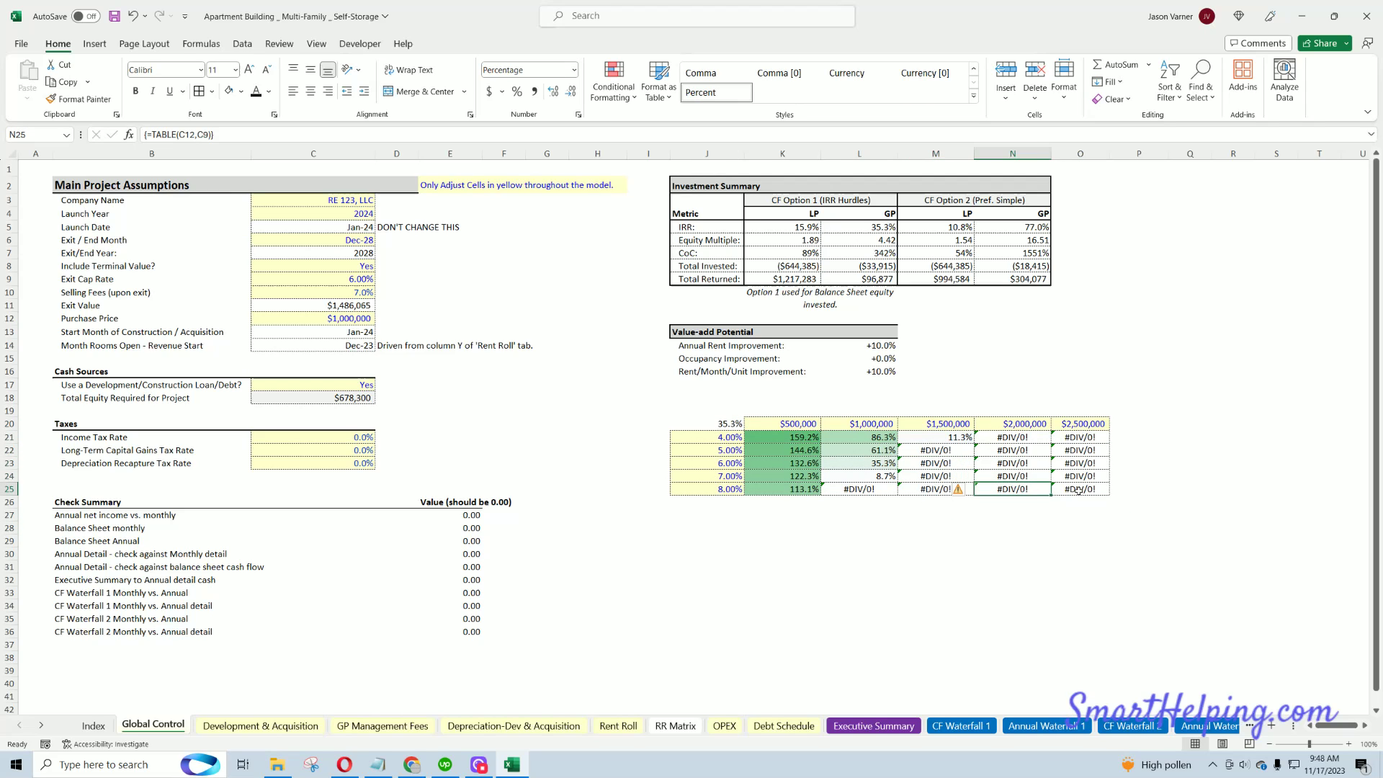
left_click(1088, 490)
left_click(942, 449)
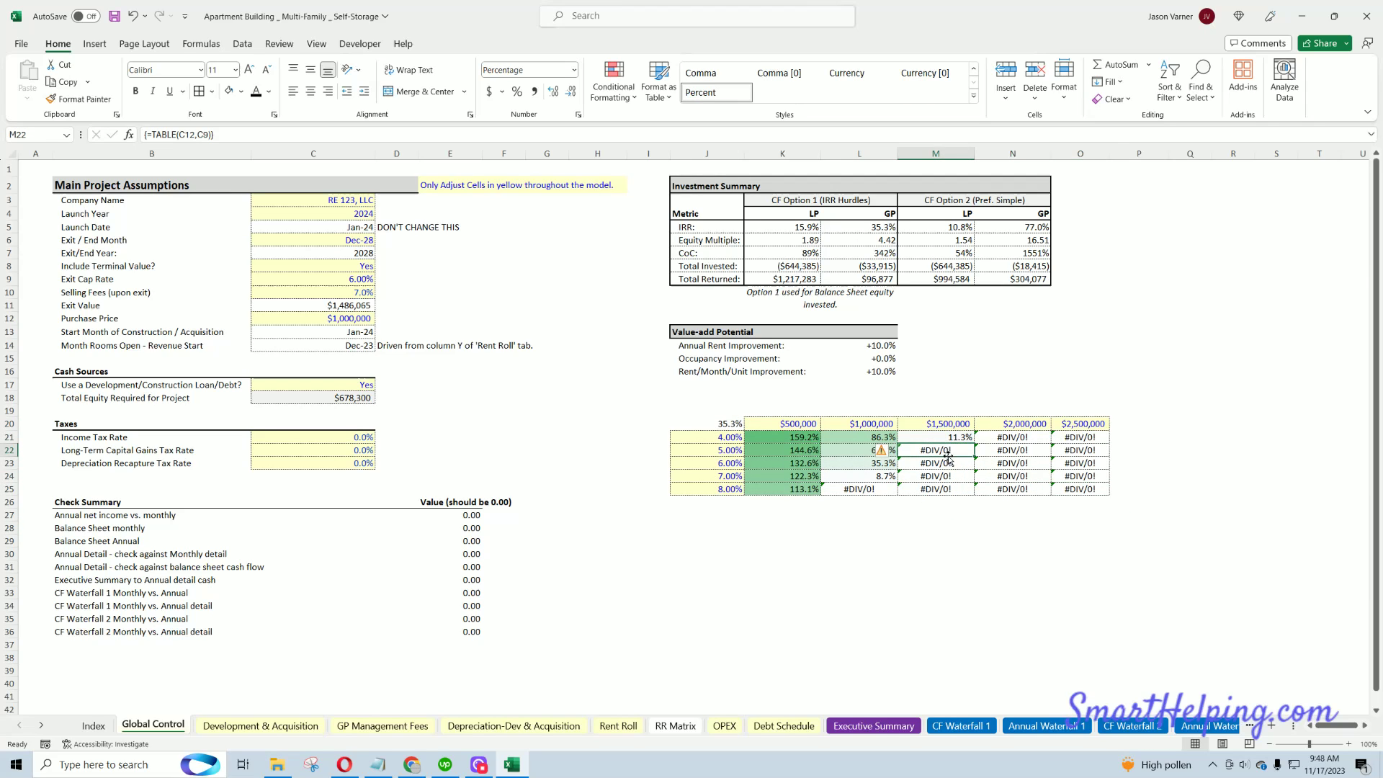
left_click(949, 462)
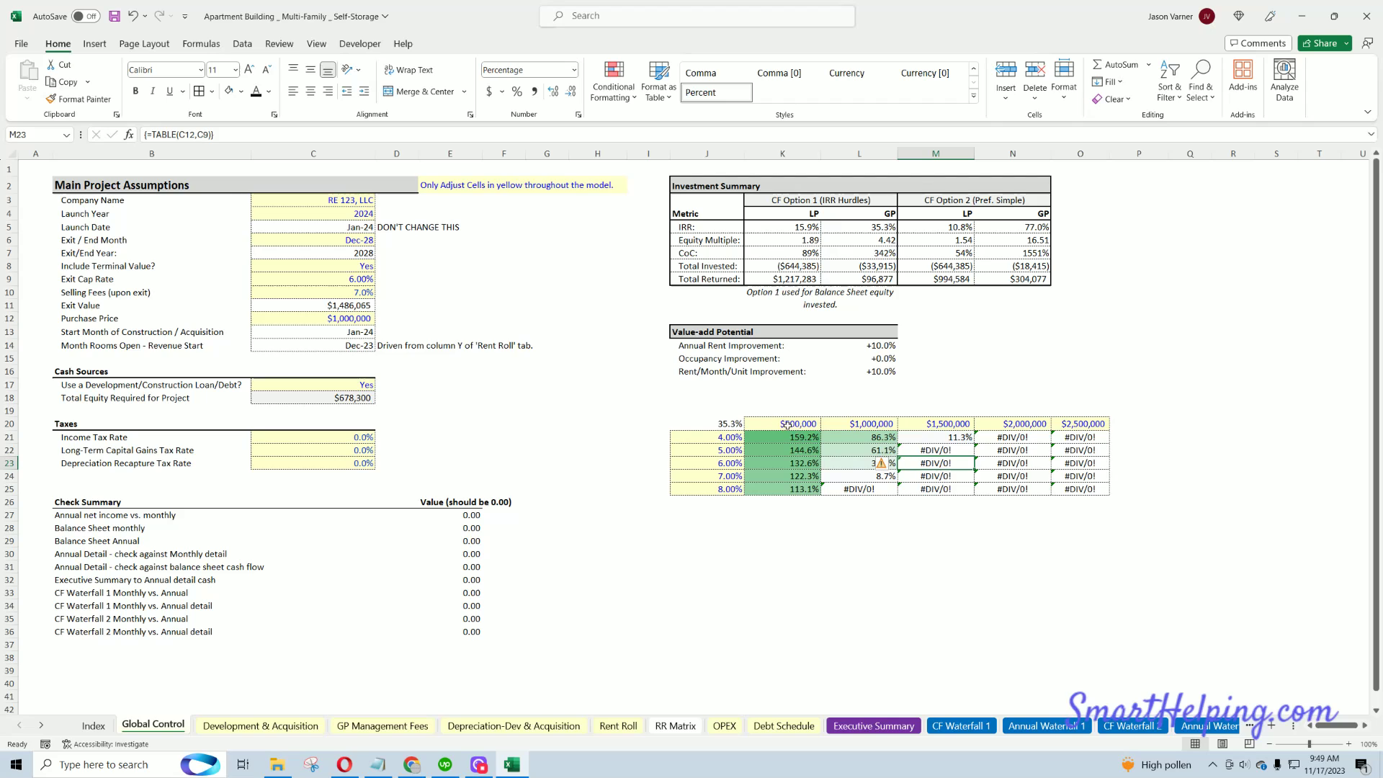
left_click(728, 423)
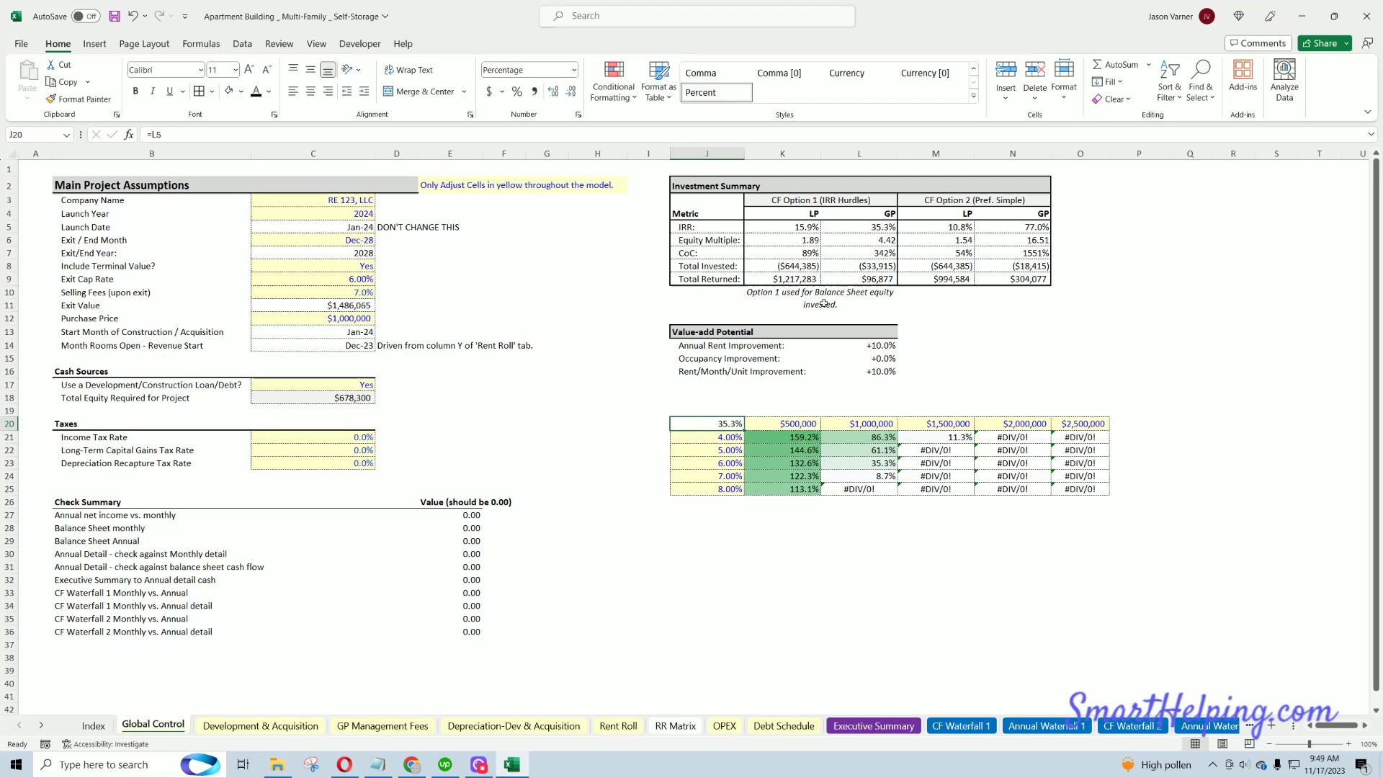
- Point corner cell J20 at the LP IRR with =K5, clearing the #DIV/0! errors
type("=")
left_click(797, 226)
key("Return")
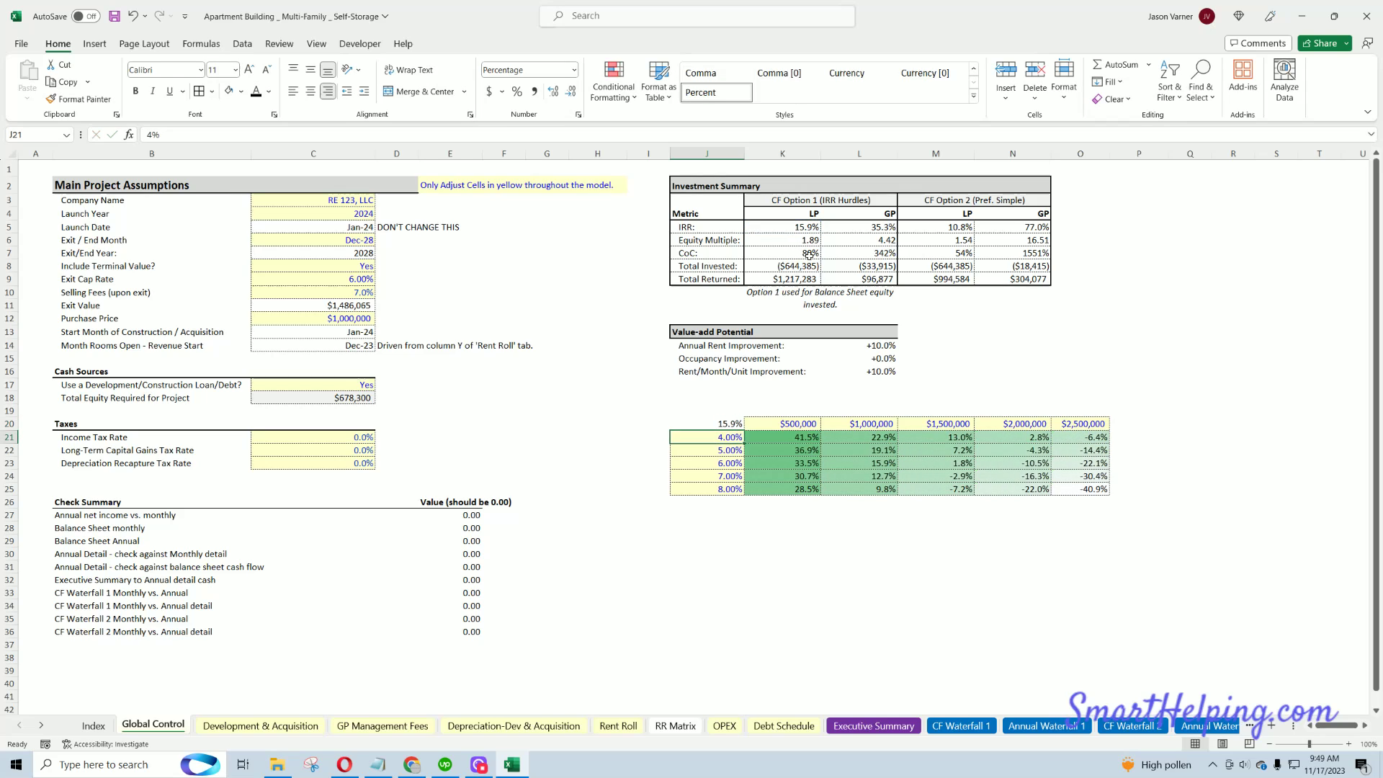
left_click(820, 541)
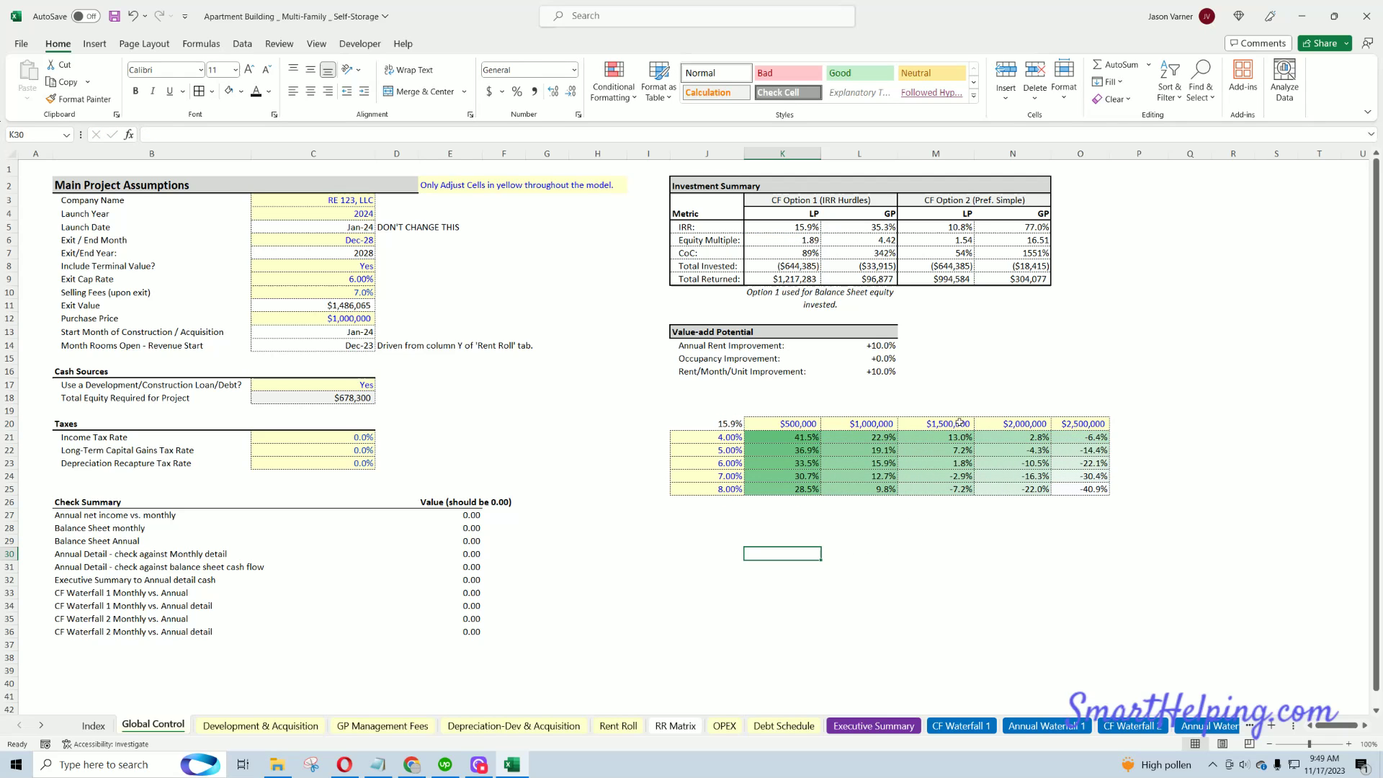
- Review the $1,000,000 and $1,500,000 headings and the exit cap rate values
left_click(935, 427)
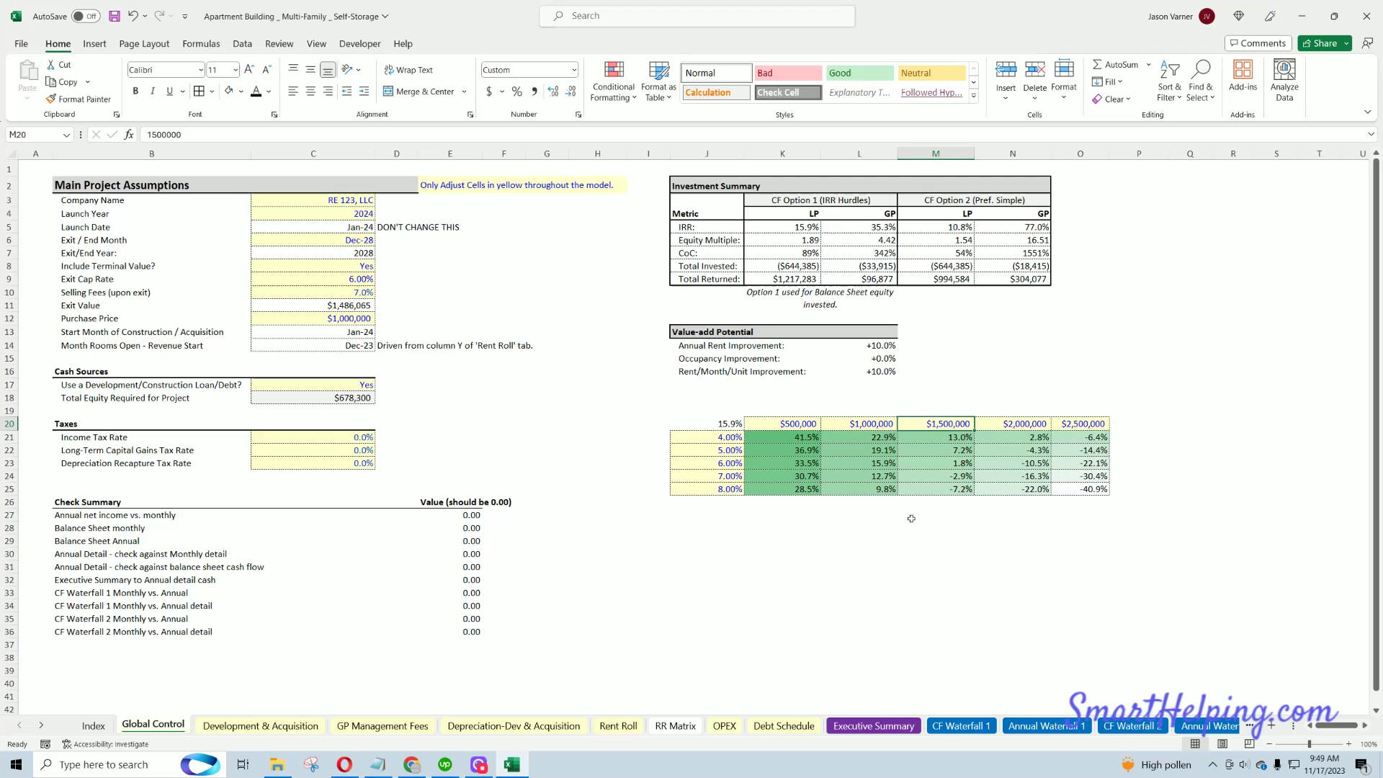
left_click(879, 423)
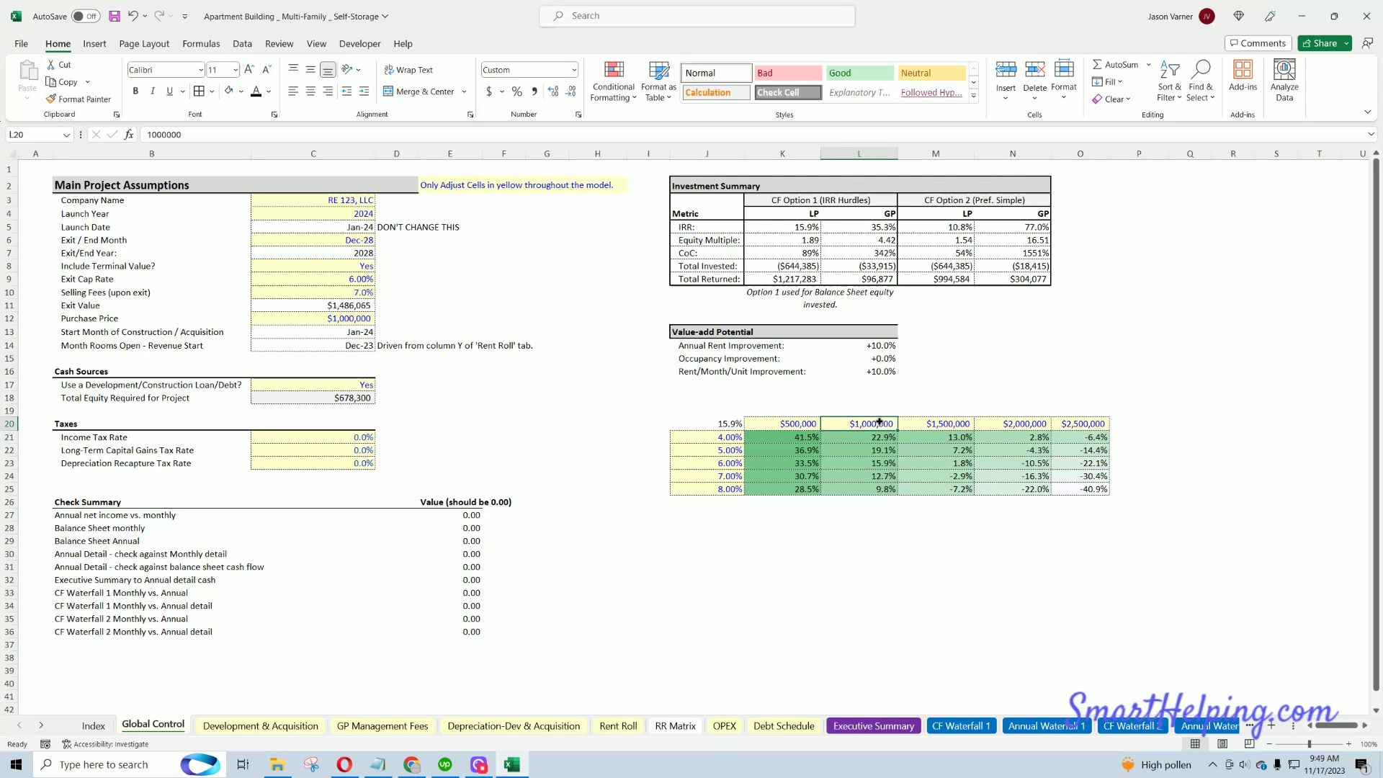
left_click(938, 426)
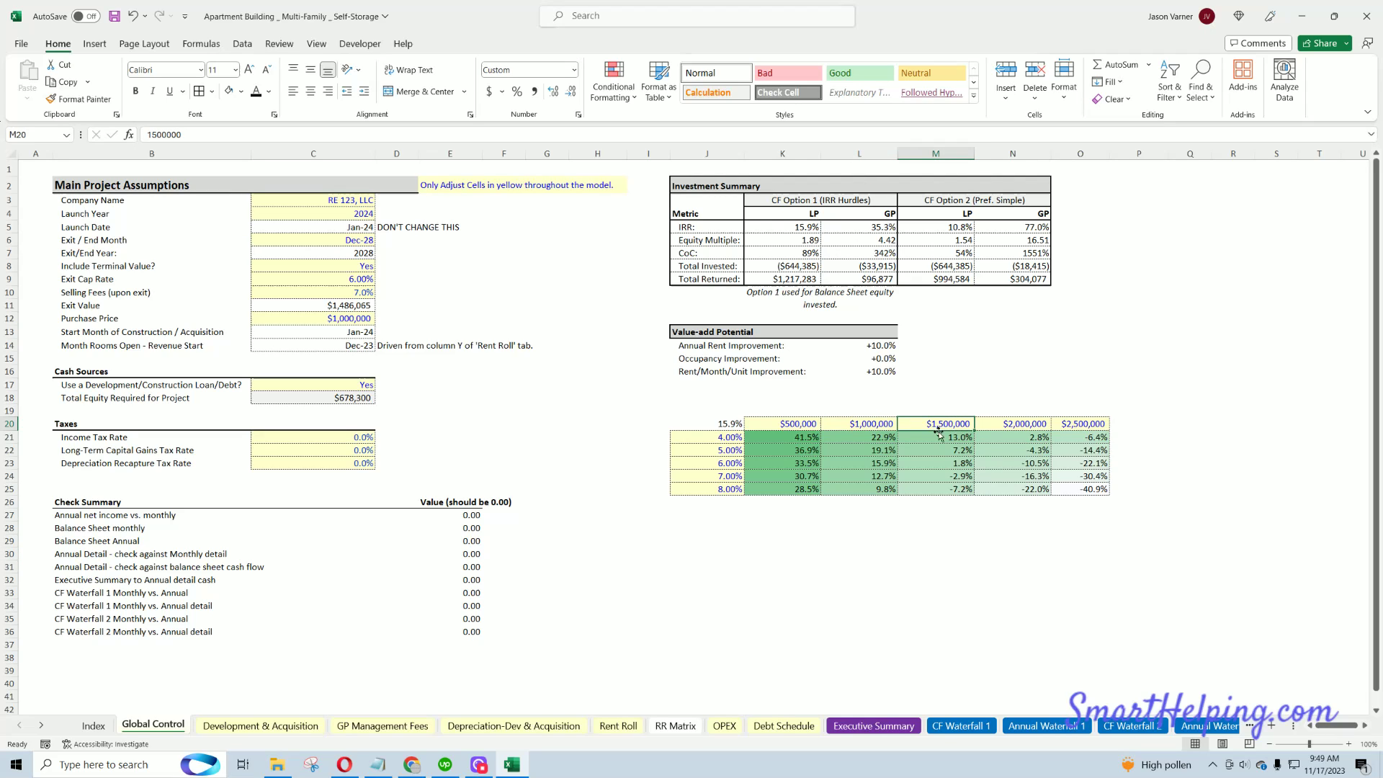
left_click(875, 424)
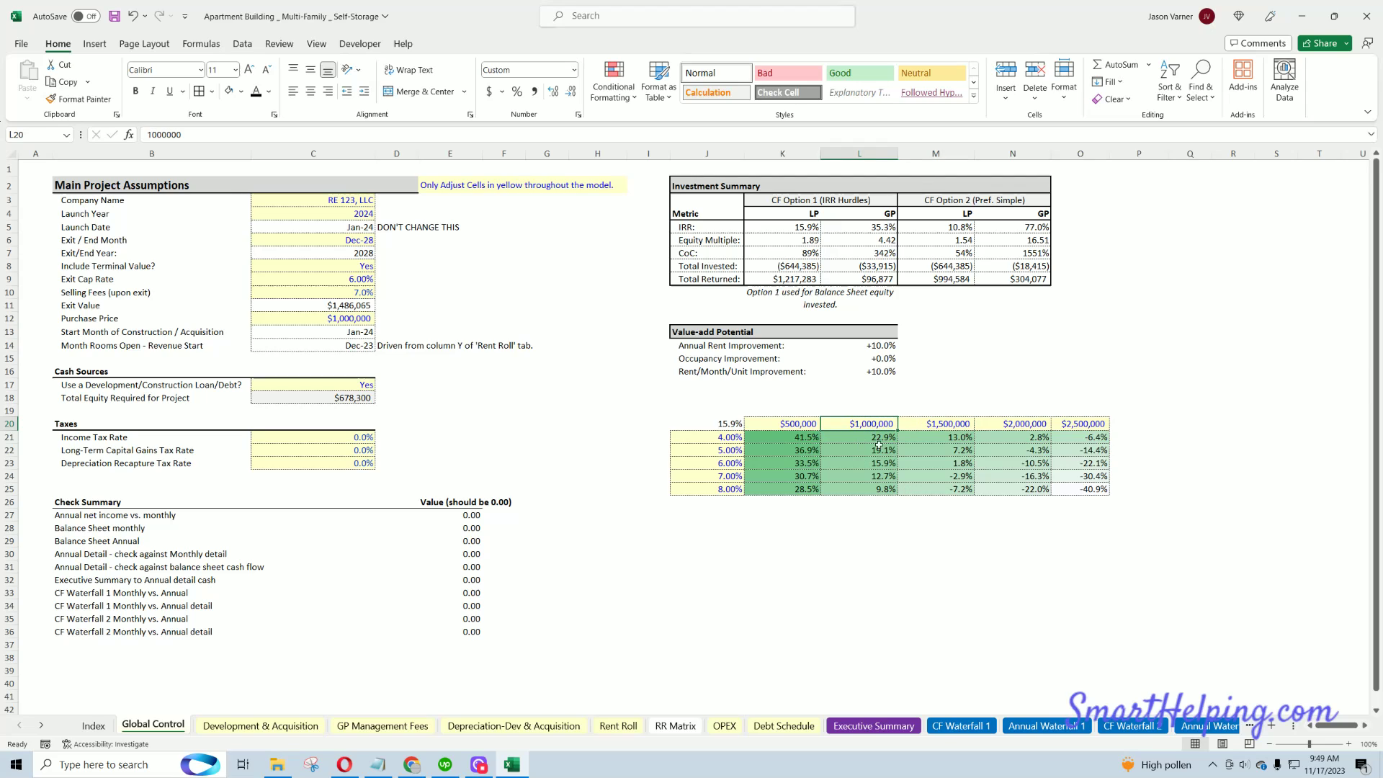
left_click(882, 492)
left_click(728, 436)
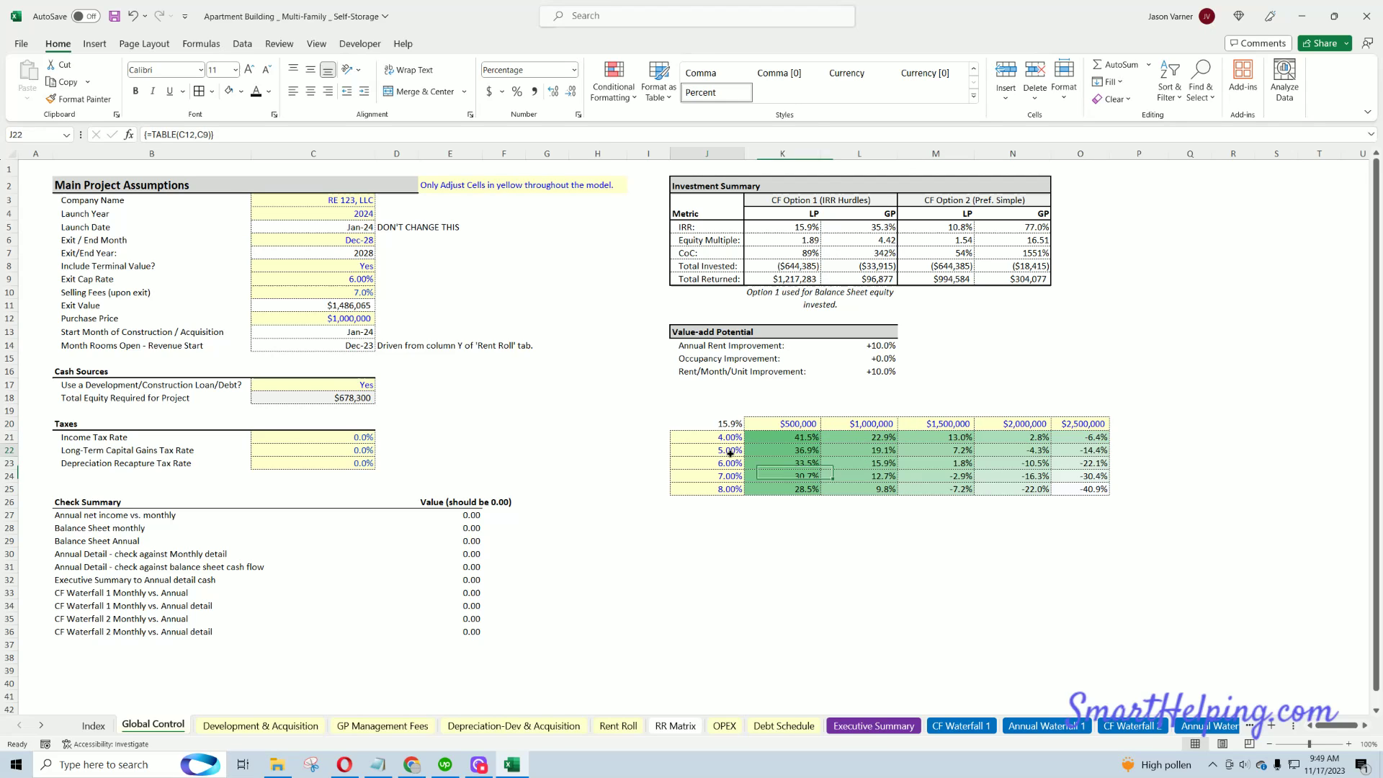
key("Down")
key("Down")
key("Down")
- Compare the results in the $1,000,000 column, then select corner cell J20
left_click_drag(887, 438, 880, 490)
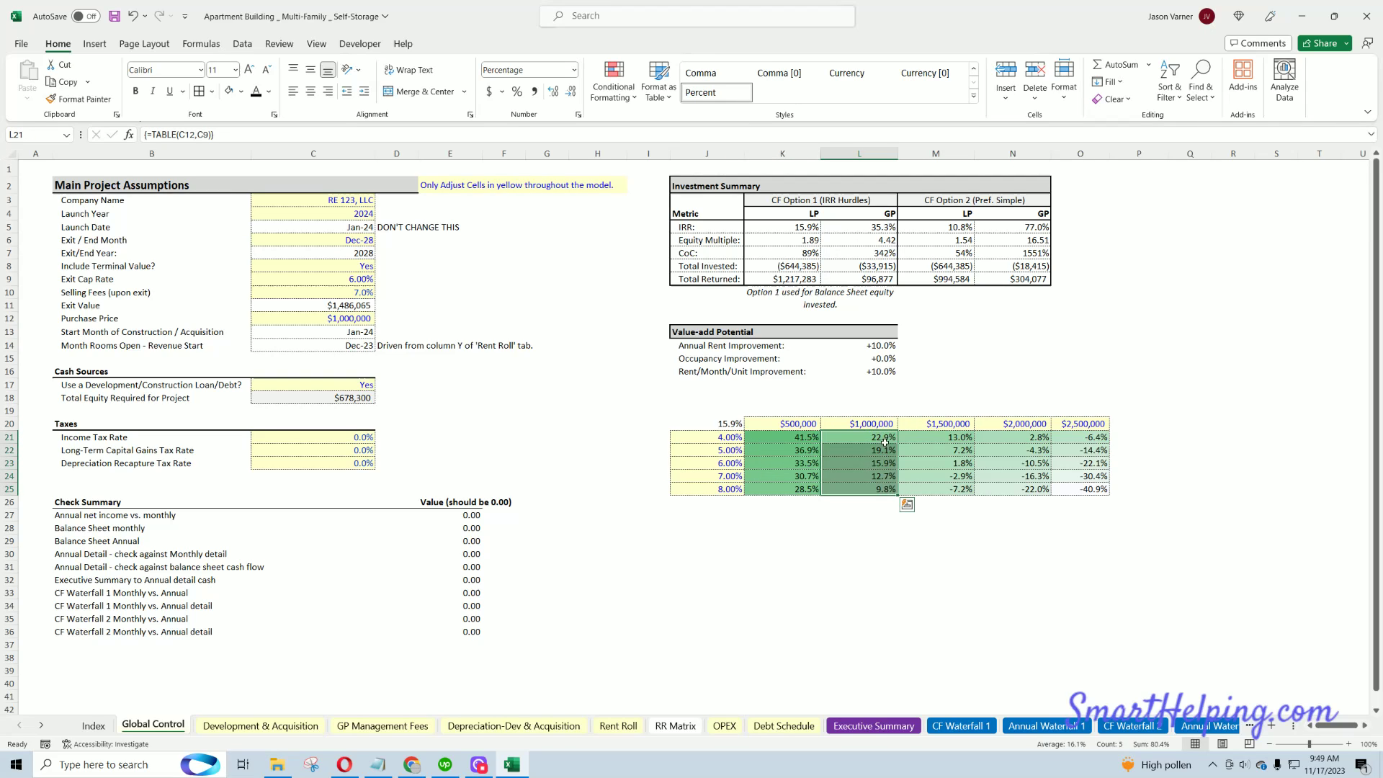
left_click(879, 477)
left_click_drag(882, 439, 882, 462)
left_click(880, 448, "shift")
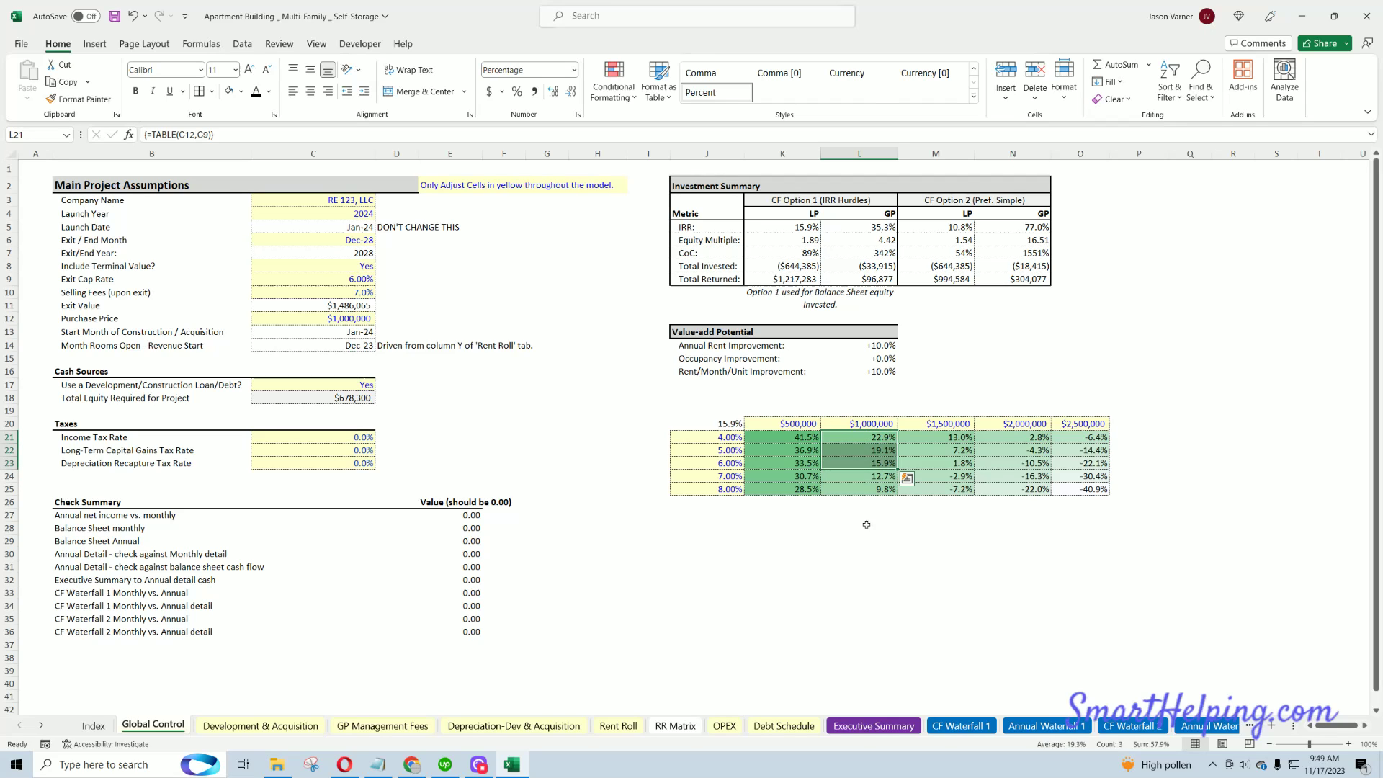
left_click(865, 555)
left_click(720, 423)
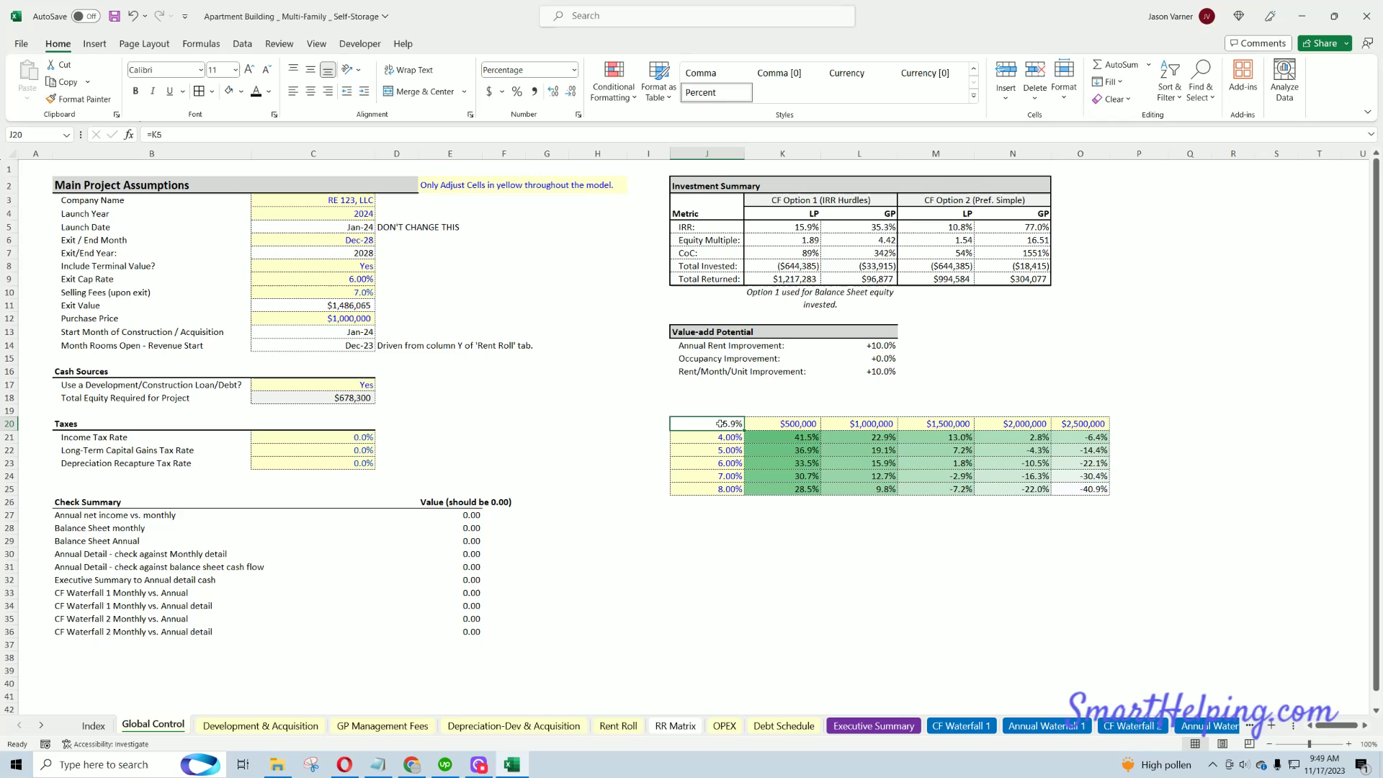
- Link corner cell J20 to the Equity Multiple in Executive Summary cell B41
type("=")
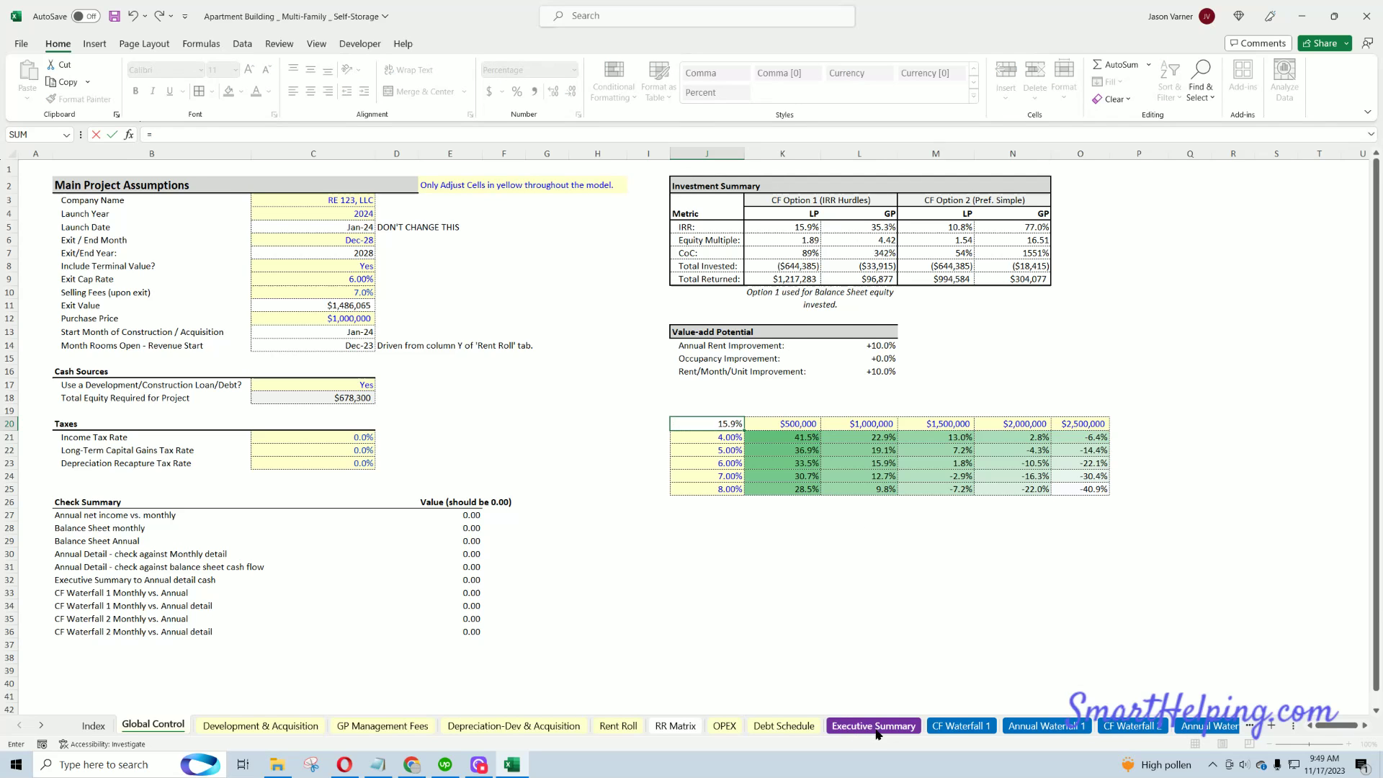
left_click(872, 729)
left_click(135, 656)
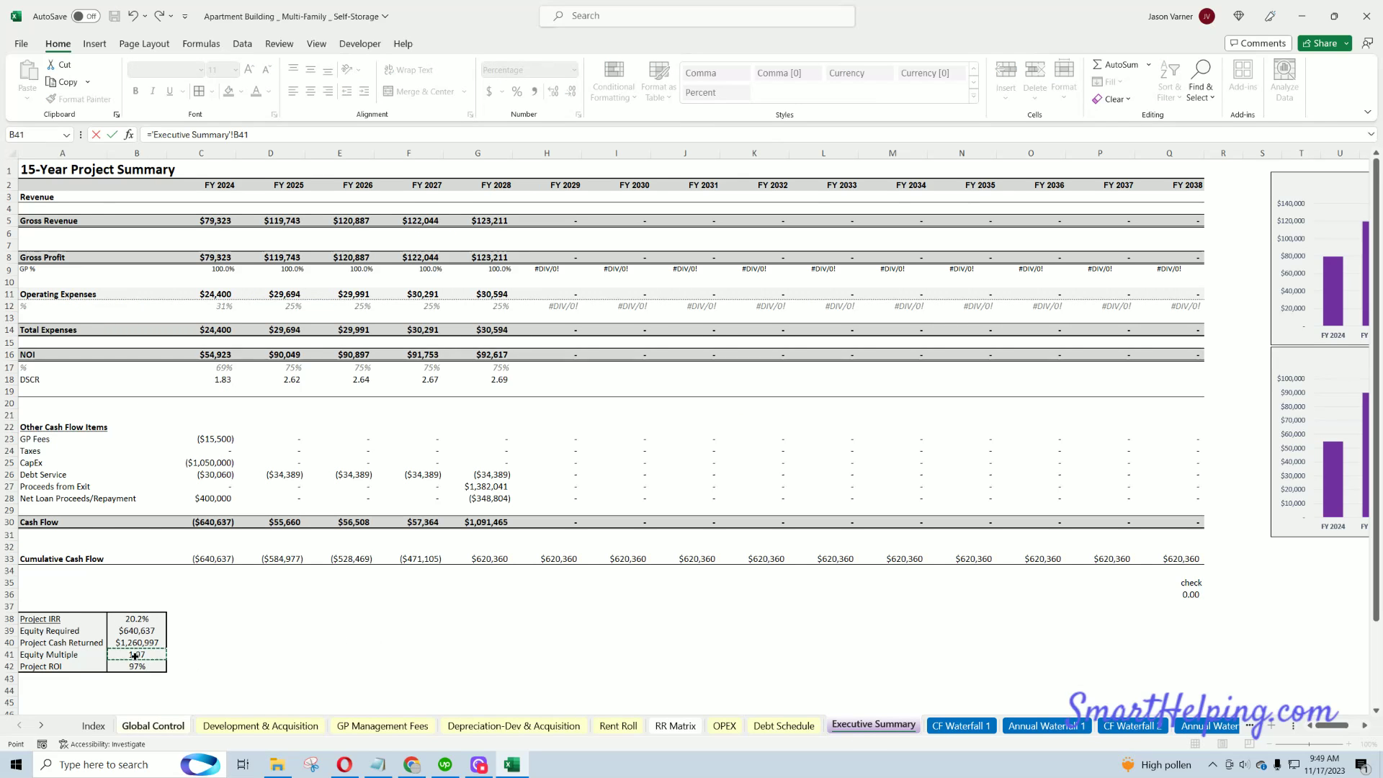
key("Return")
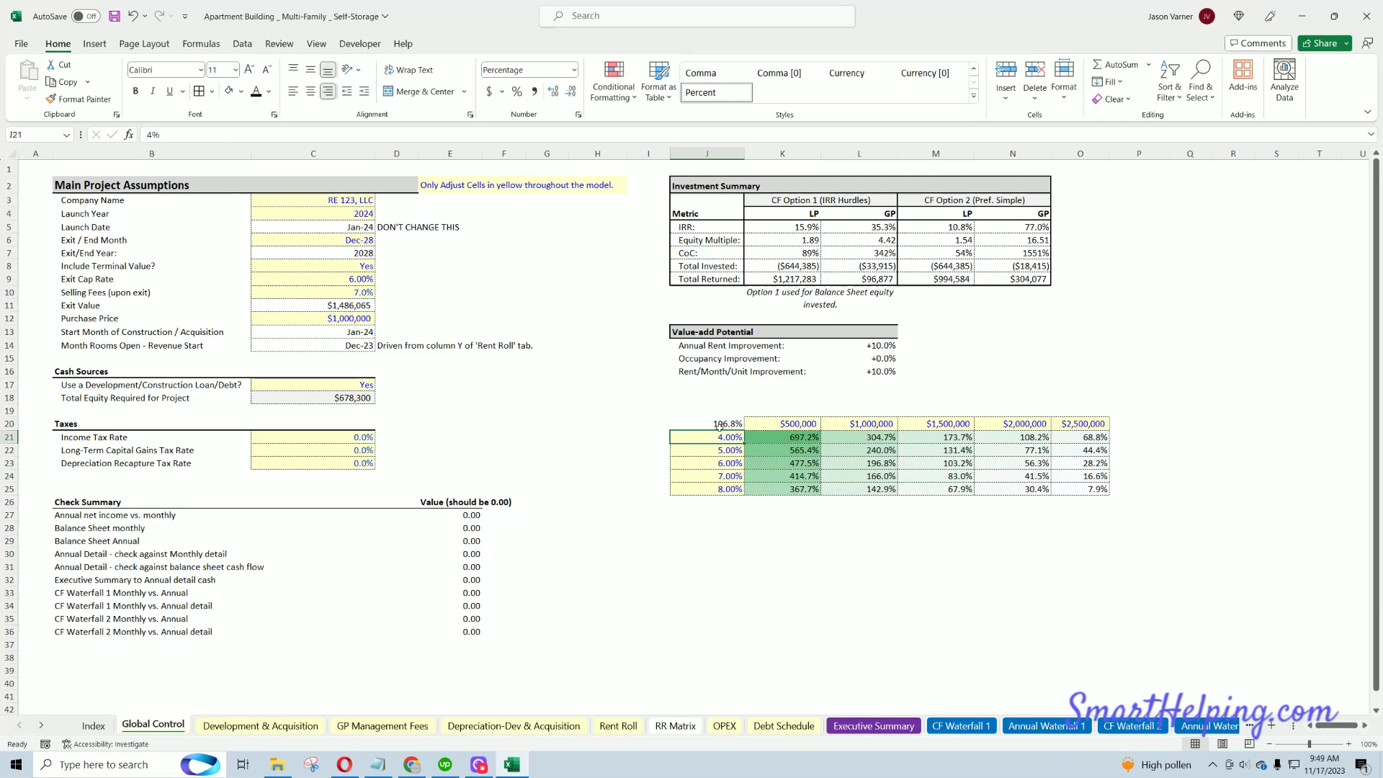
- Format J20 and the results K21:O25 as plain numbers with two decimal places
left_click(731, 427)
left_click(578, 115)
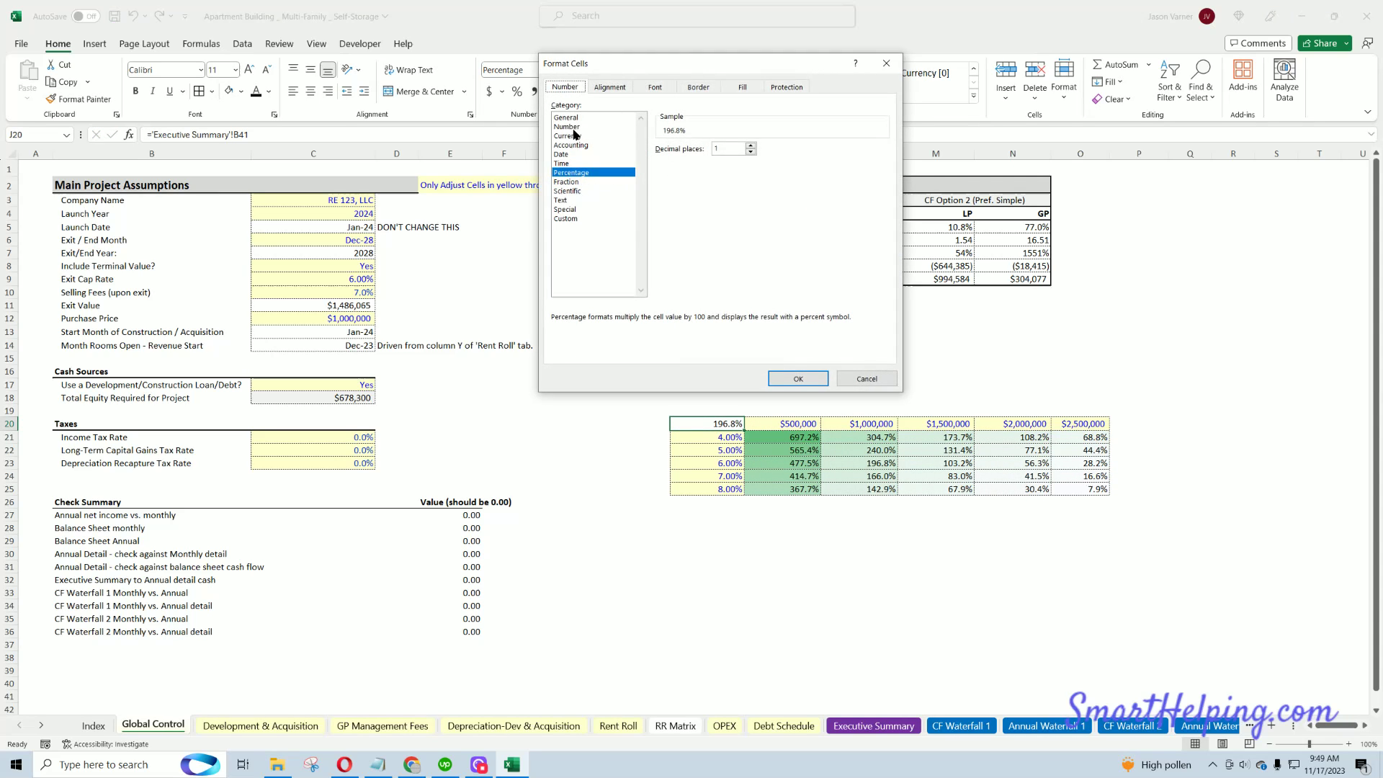
left_click(569, 128)
left_click(798, 378)
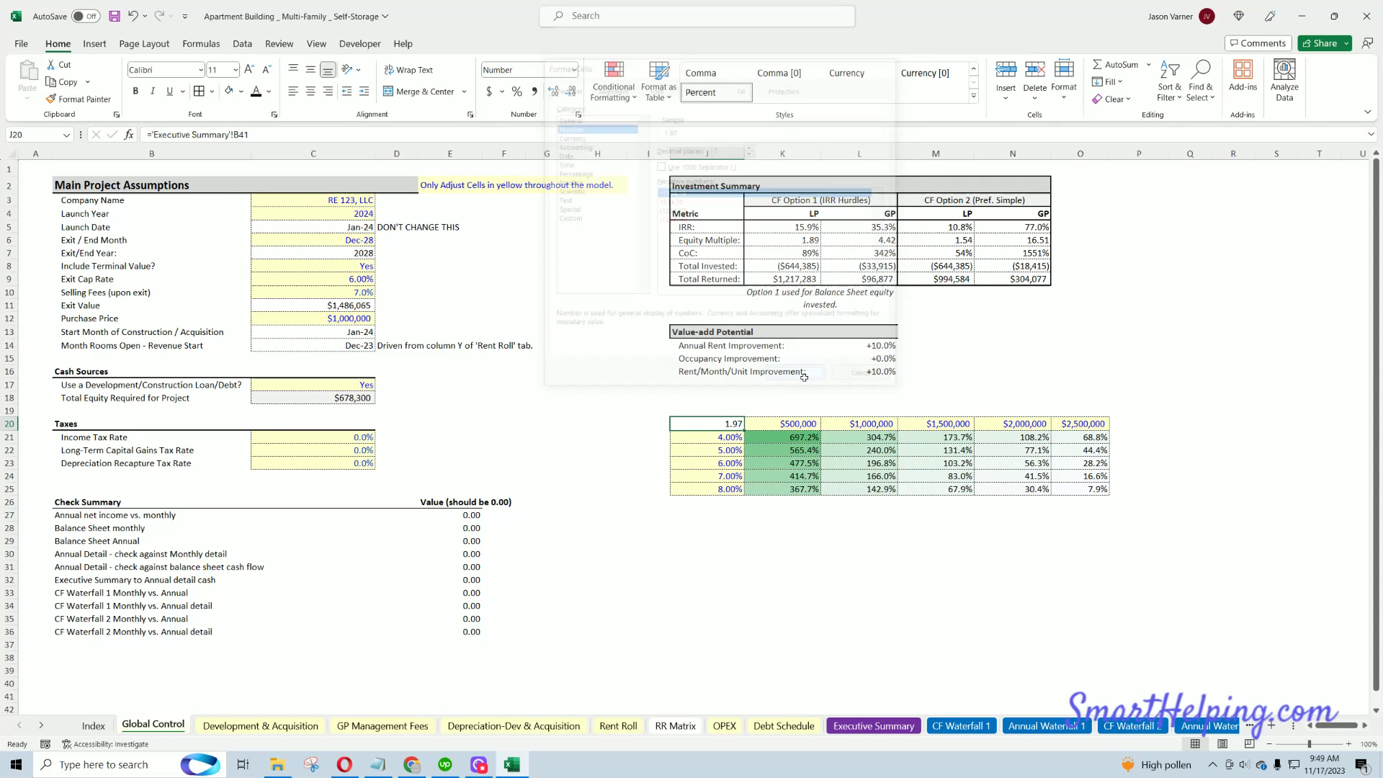
left_click_drag(783, 438, 1088, 490)
left_click(578, 114)
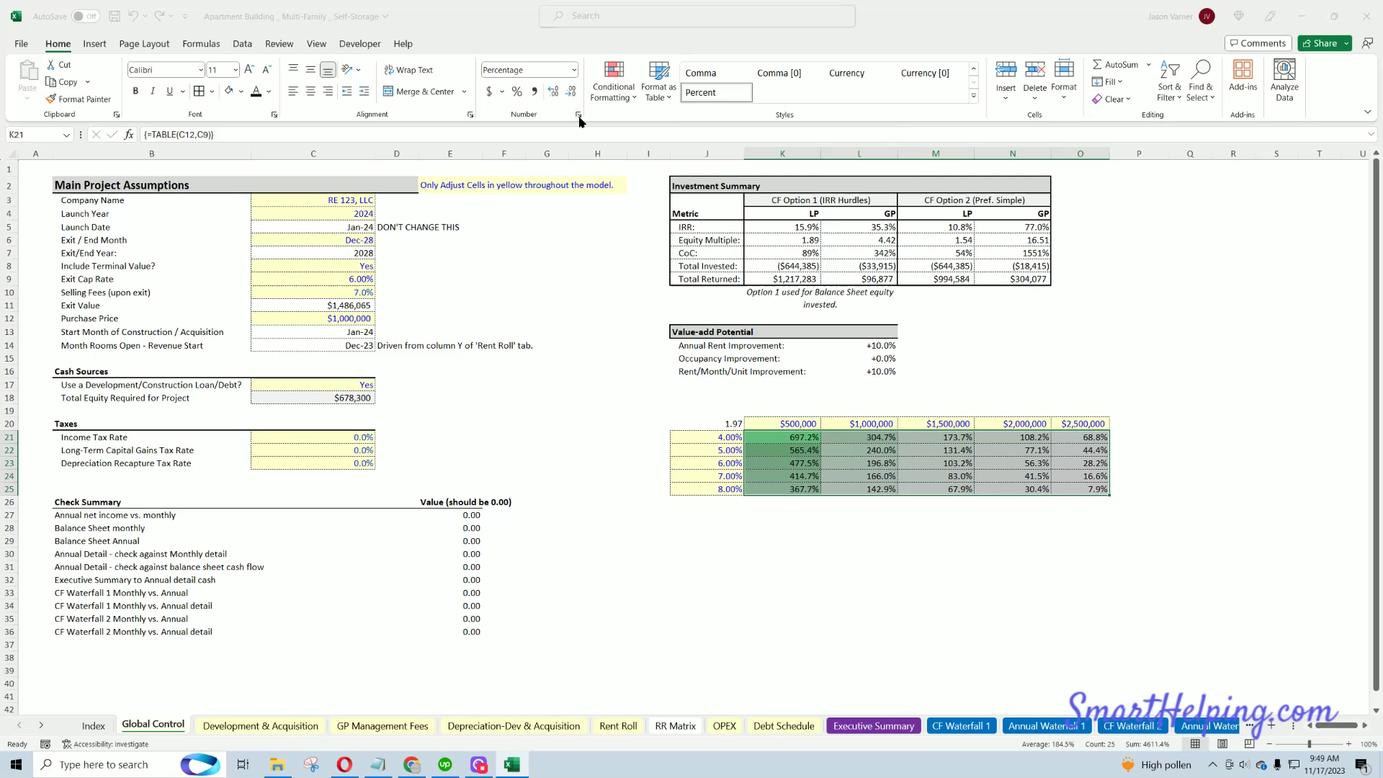
left_click(569, 126)
left_click(753, 150)
left_click(752, 145)
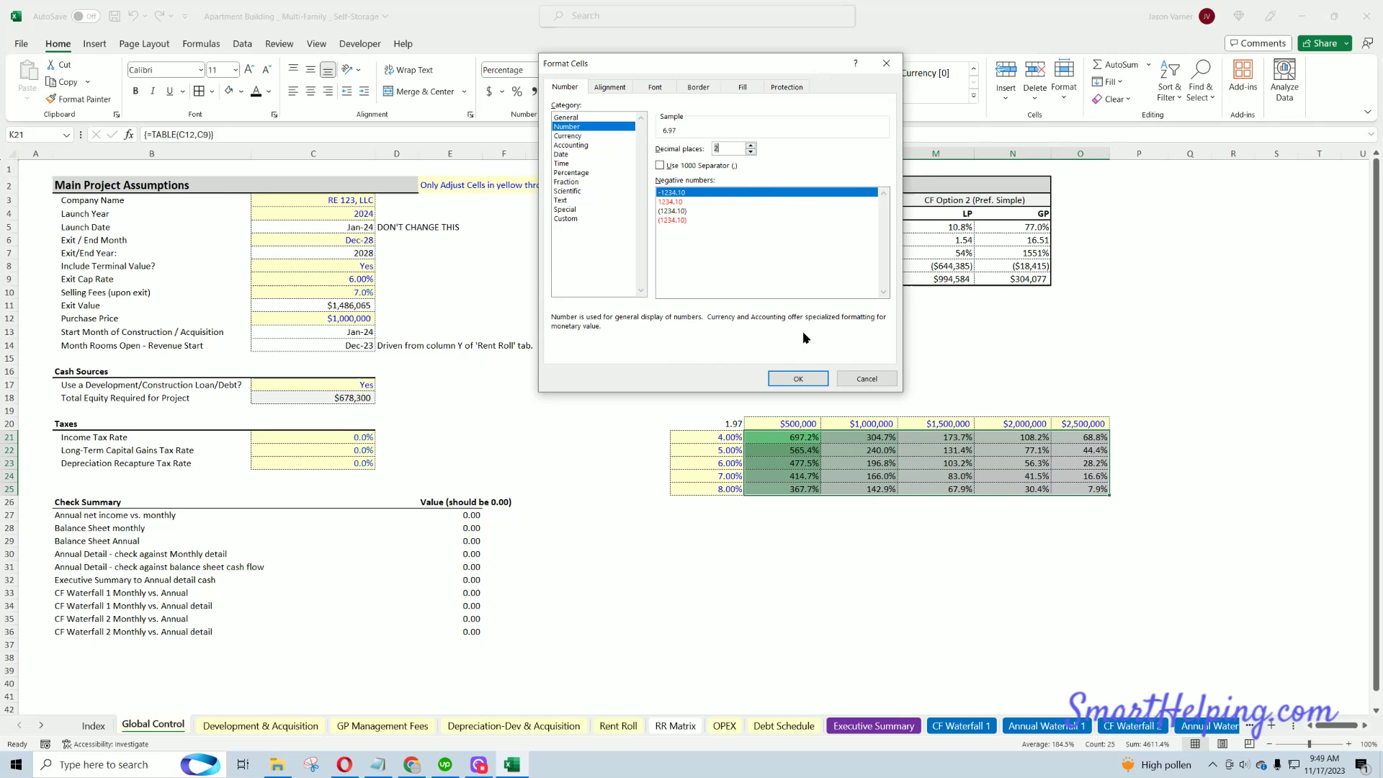
left_click(798, 378)
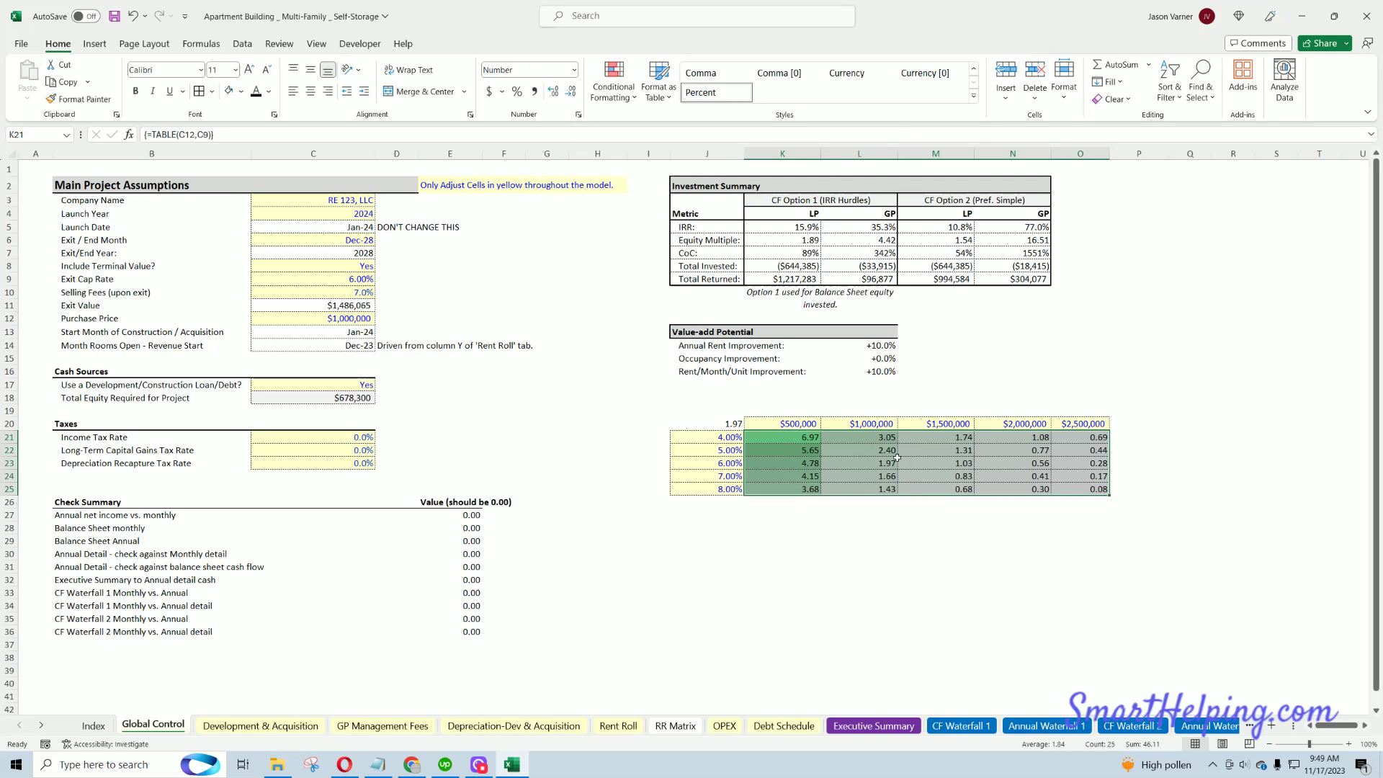
- Review the results, from 6.97 at $500,000 and 4.00% down to 0.08
left_click(854, 569)
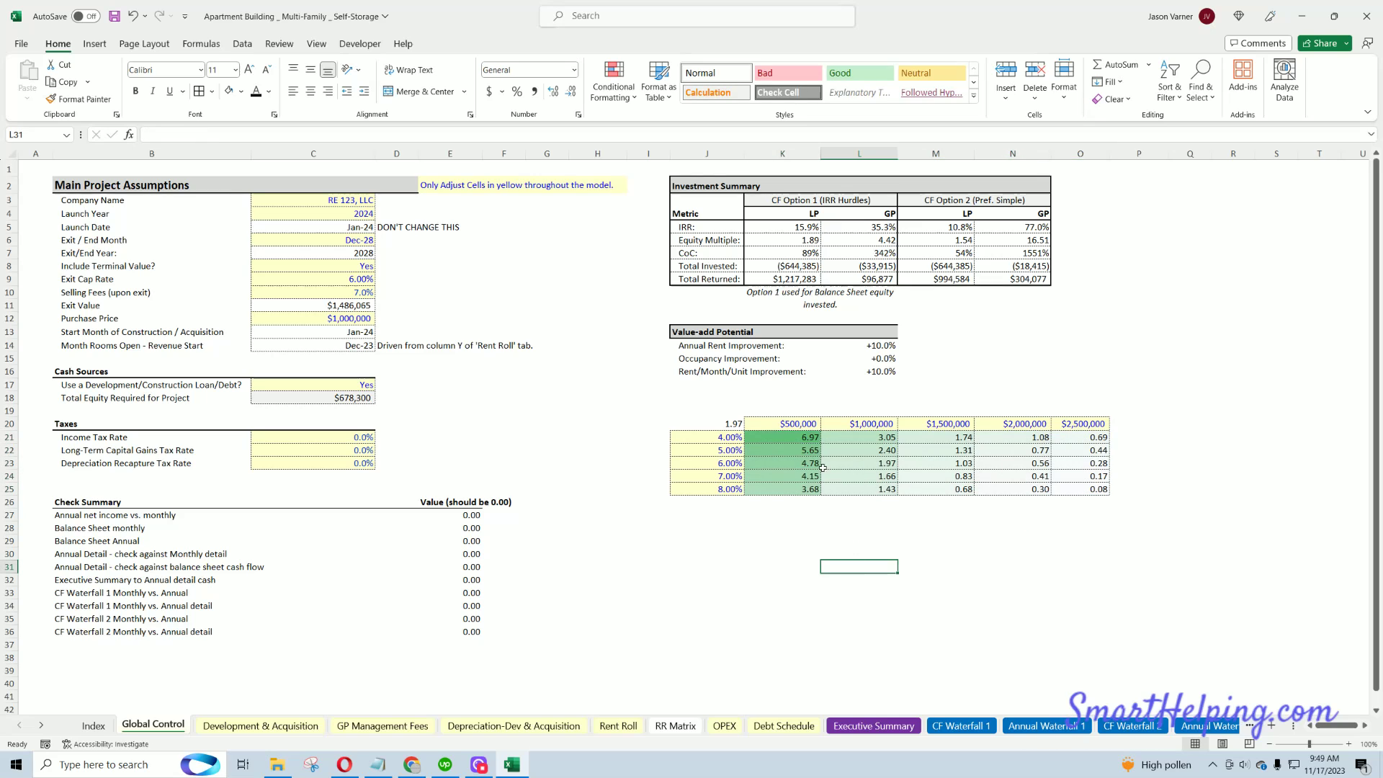
left_click(811, 439)
left_click(858, 527)
left_click_drag(802, 441, 1095, 490)
left_click(921, 475)
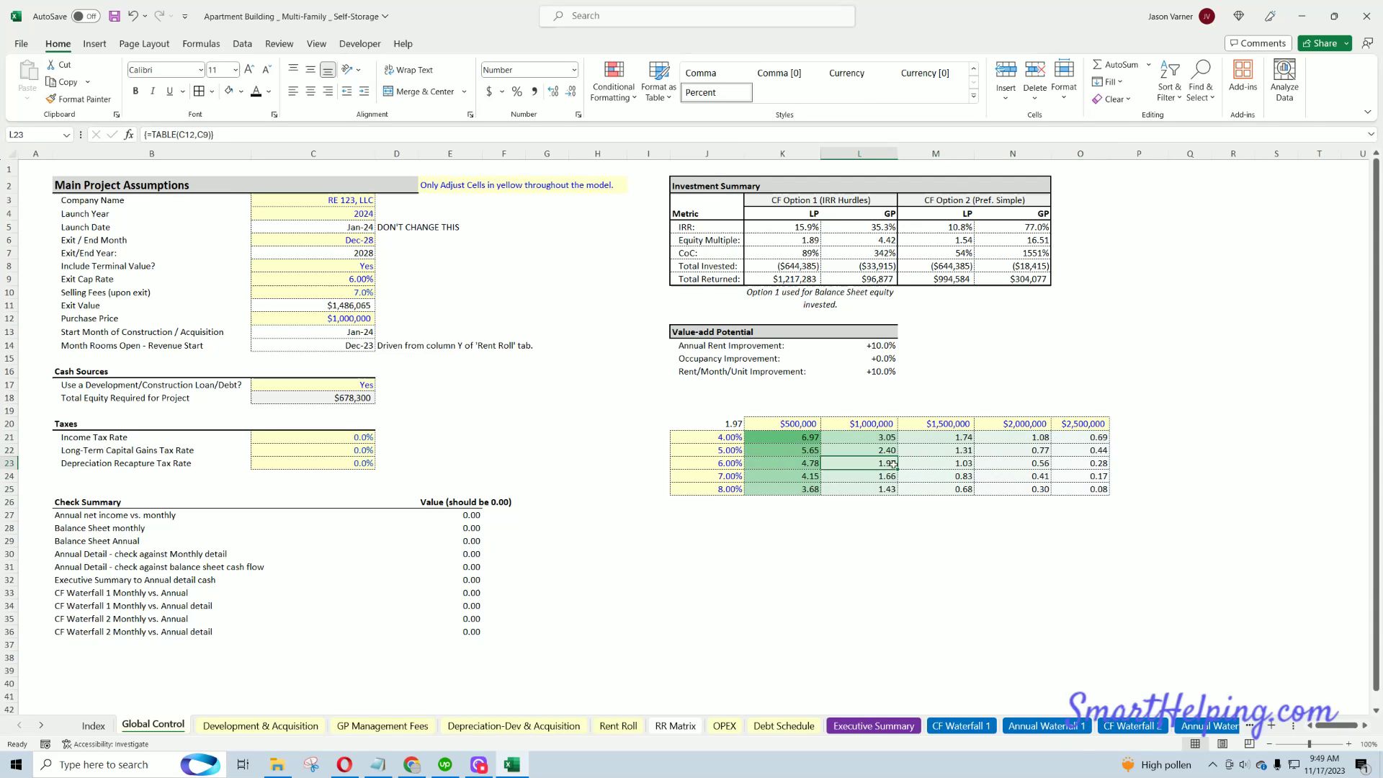
left_click(1038, 488)
key("Up")
key("Up")
key("Up")
key("Up")
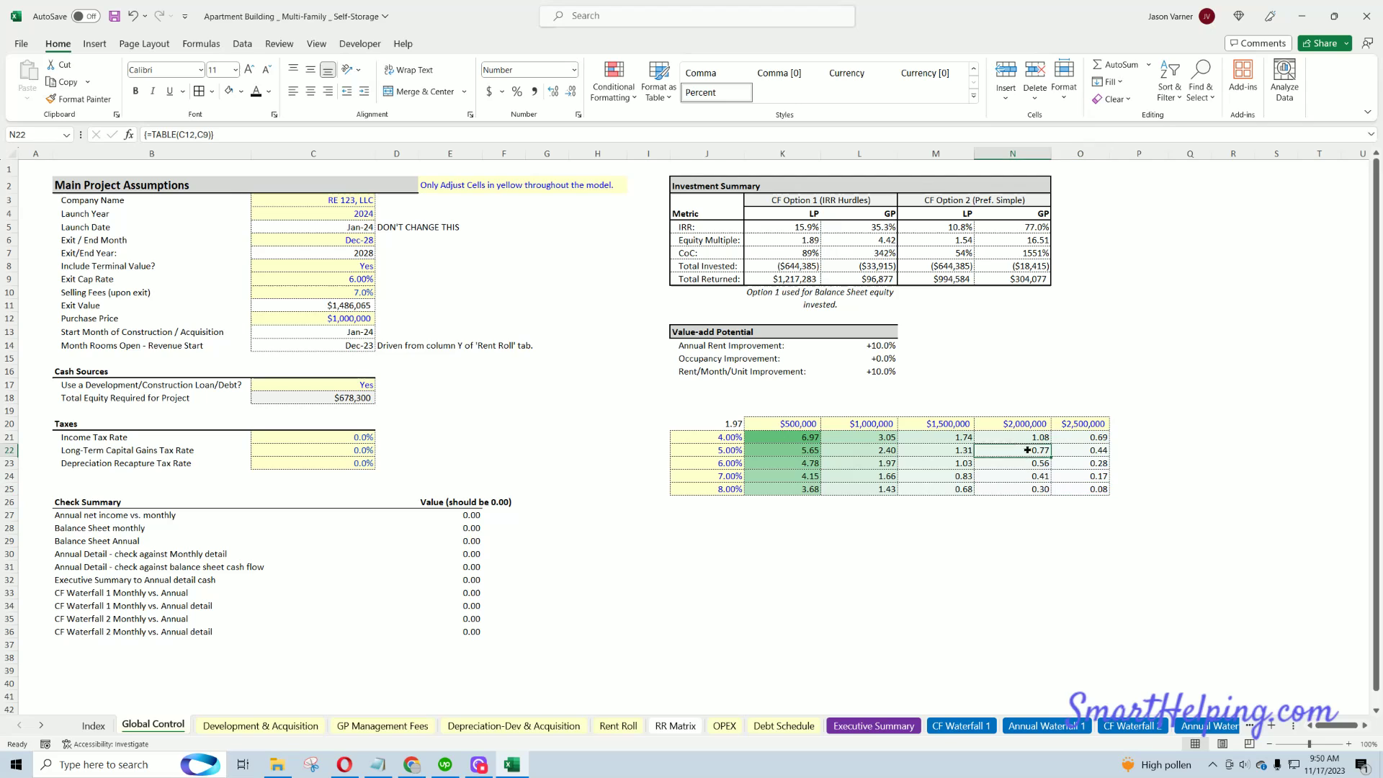
key("Left")
key("Left")
key("Left")
key("Down")
key("Down")
key("Down")
key("Down")
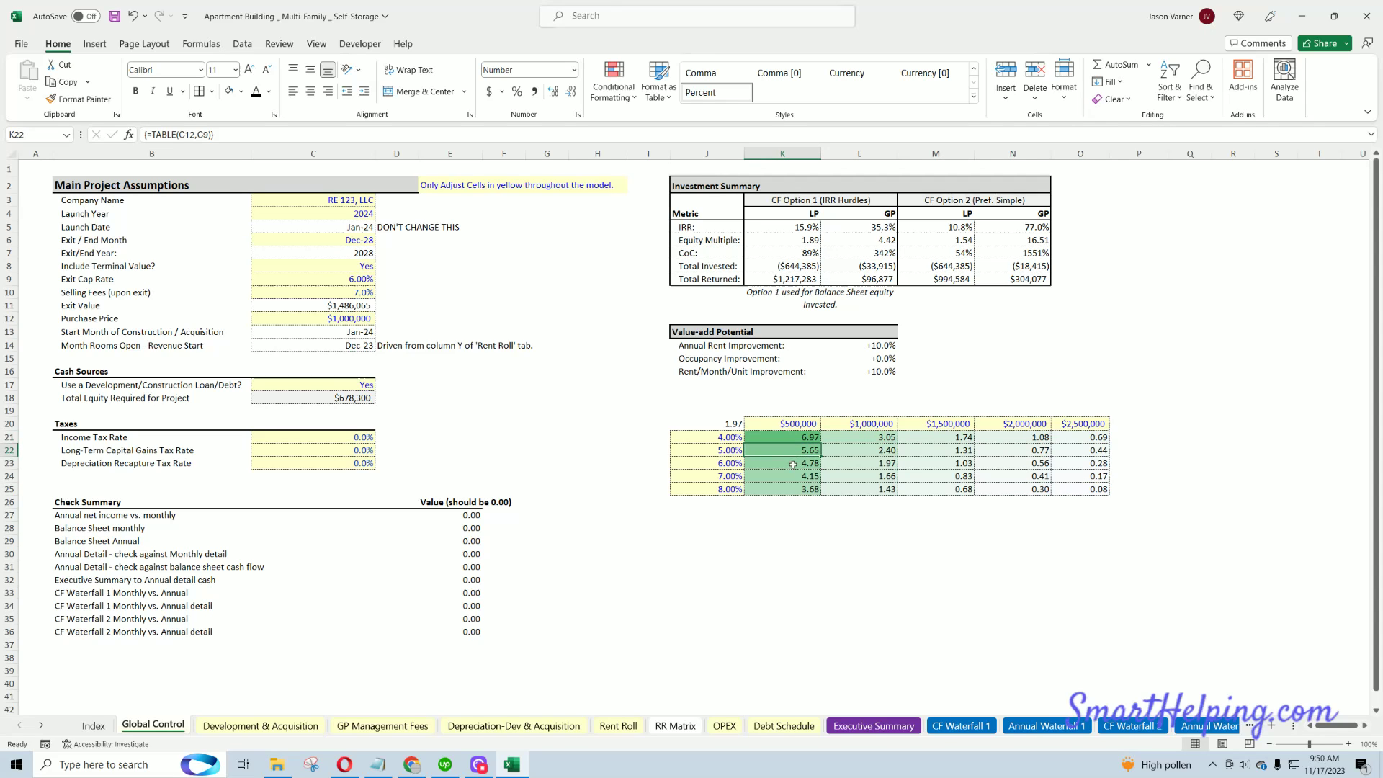
left_click(889, 476)
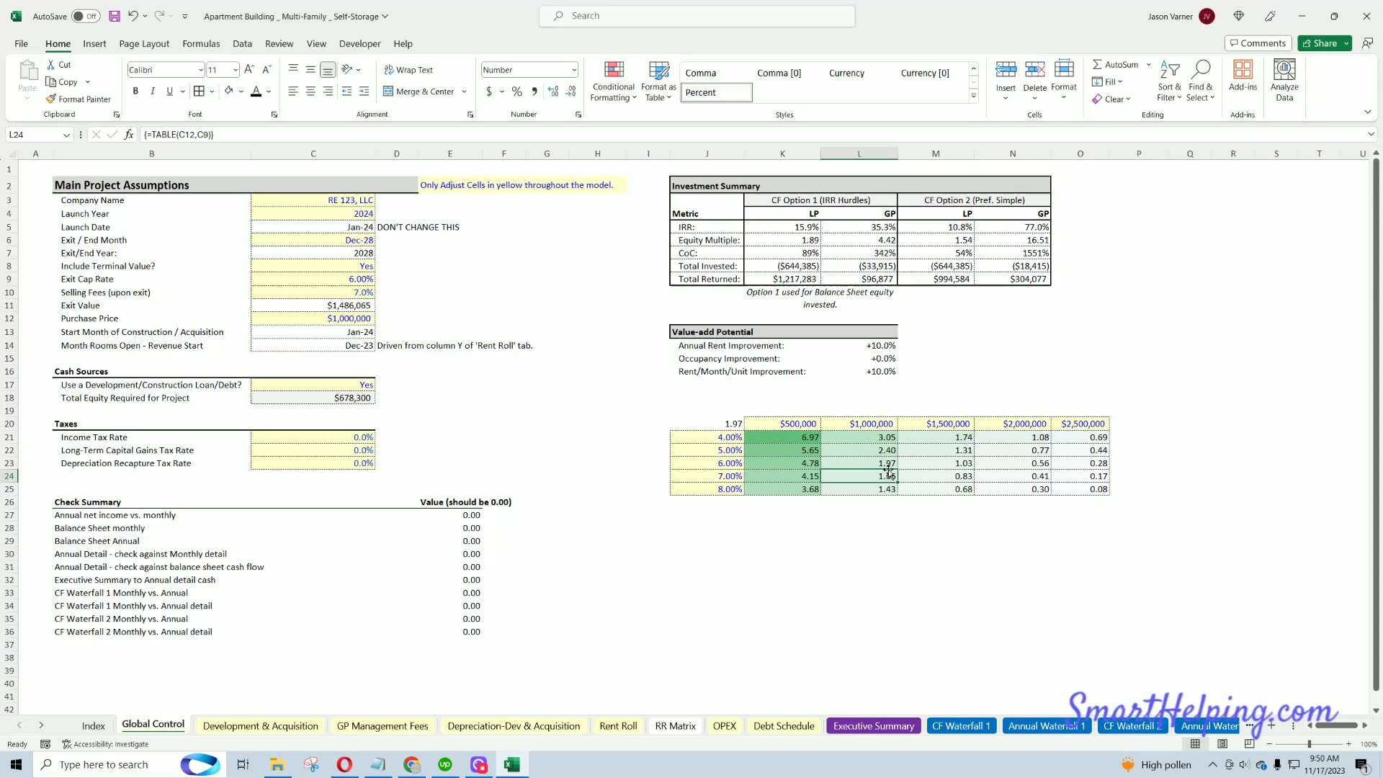
left_click_drag(889, 438, 889, 478)
left_click(863, 553)
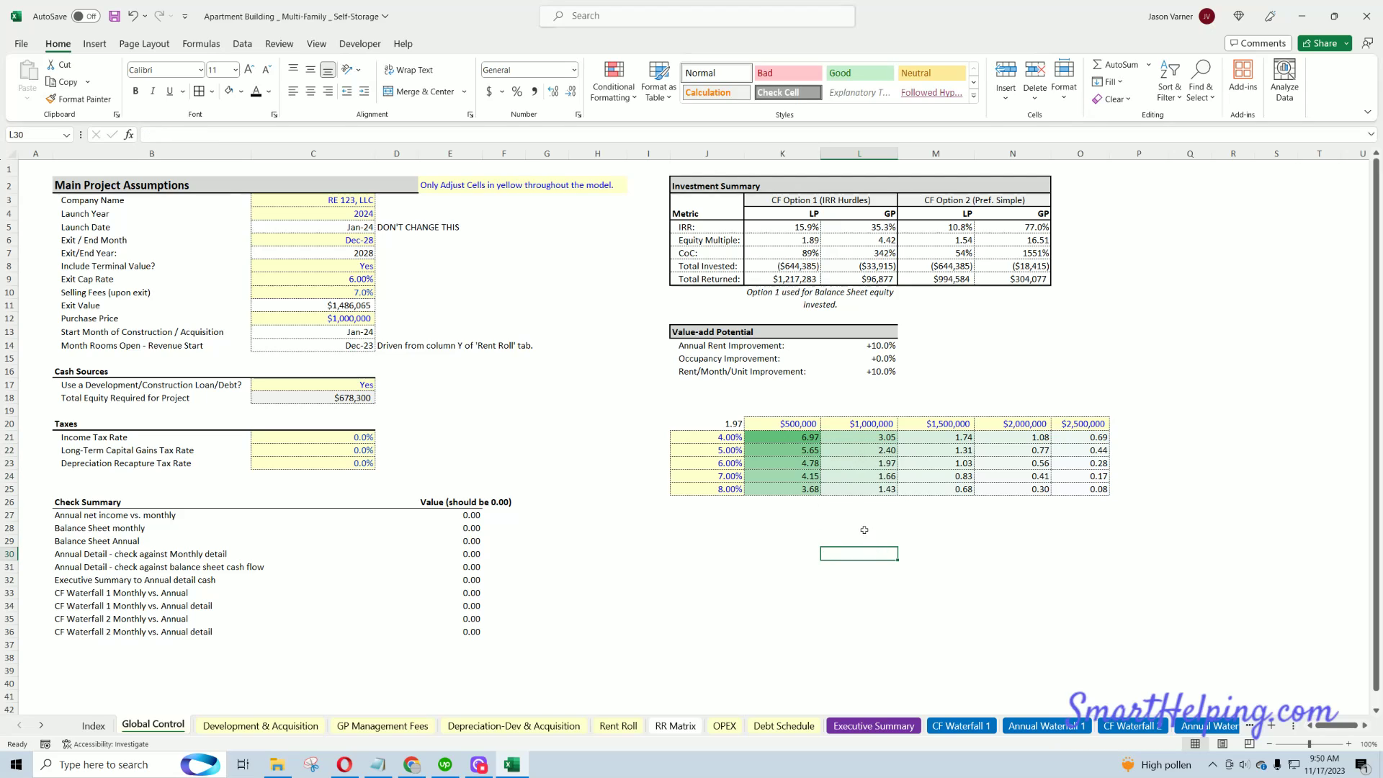
- Link corner cell J20 to the LP cash-on-cash return with =K7
left_click(798, 253)
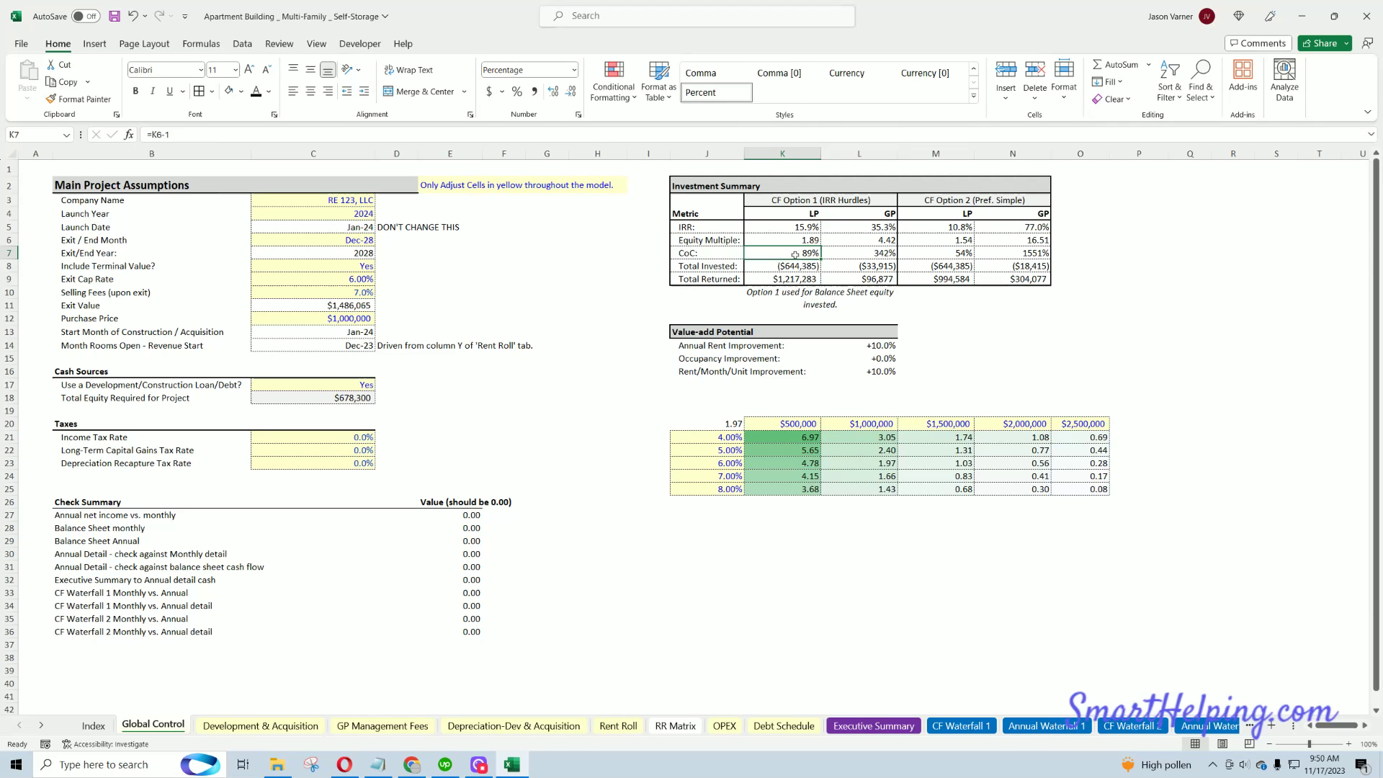
left_click(709, 423)
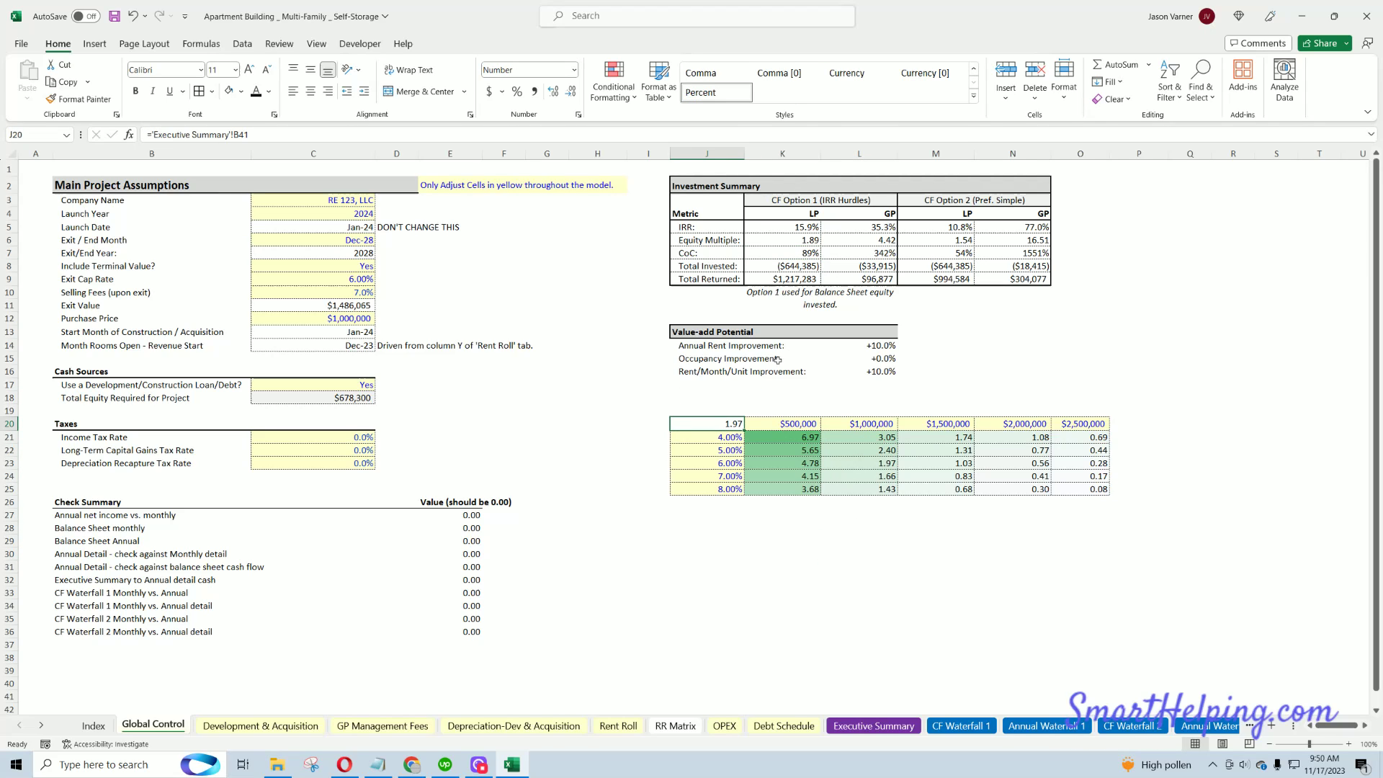
type("=")
left_click(800, 253)
key("Return")
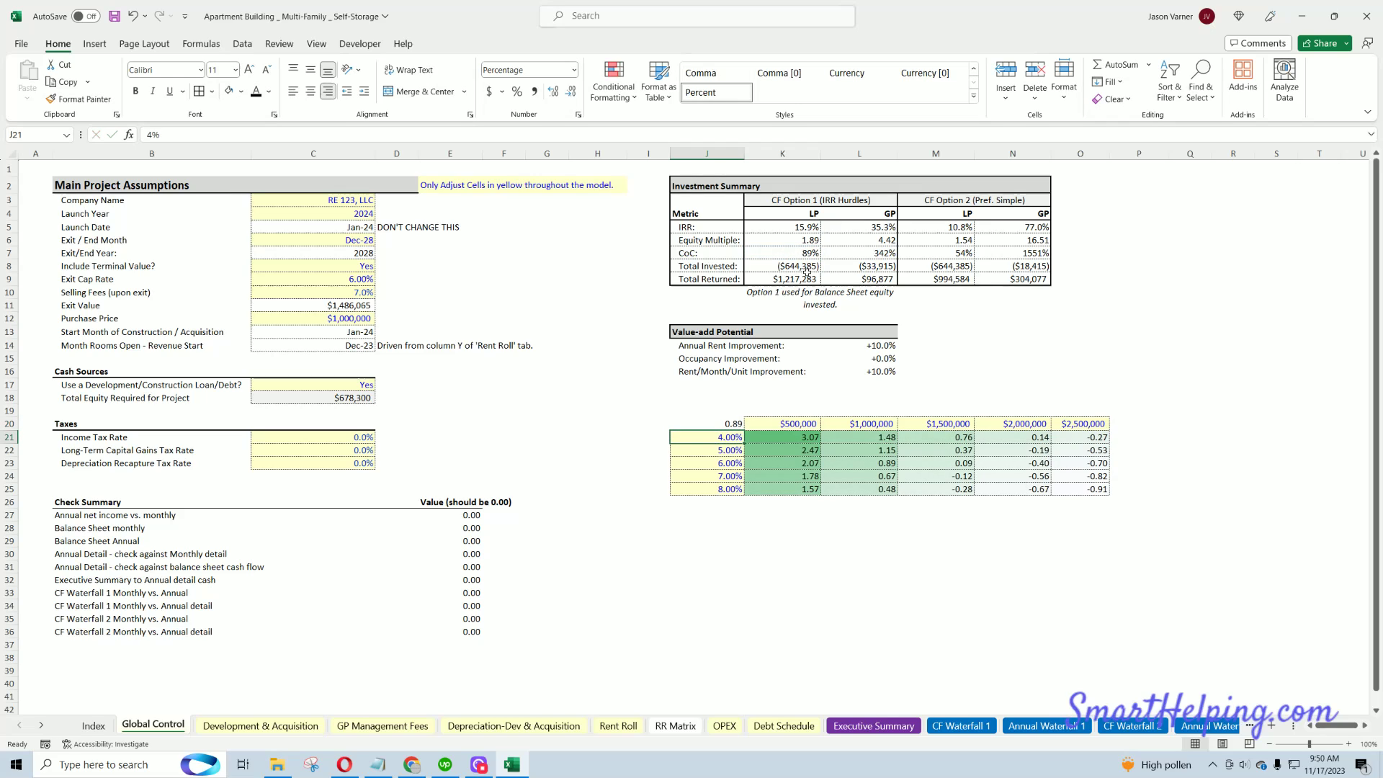
- Apply Comma and then Percent style to the results K21:O25
left_click_drag(808, 440, 1081, 490)
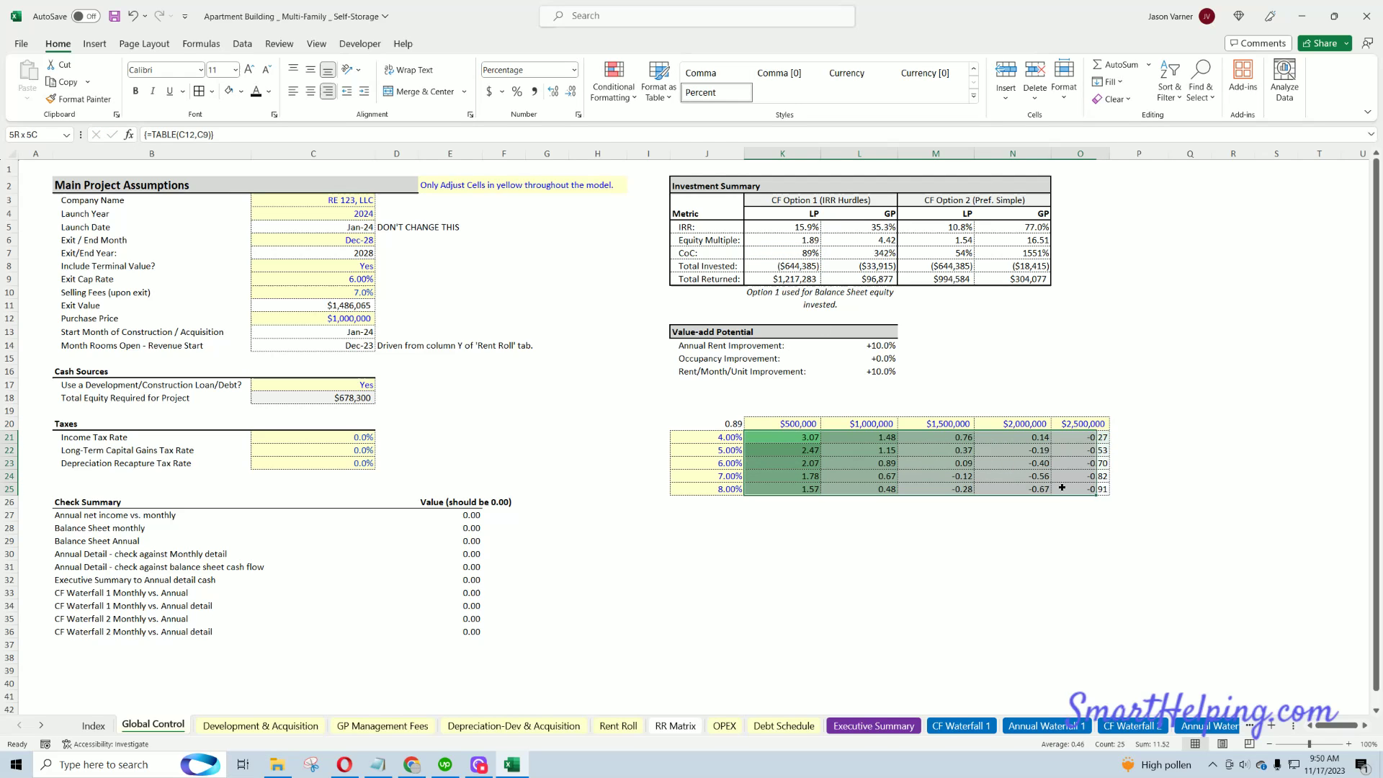
left_click(534, 91)
left_click(518, 91)
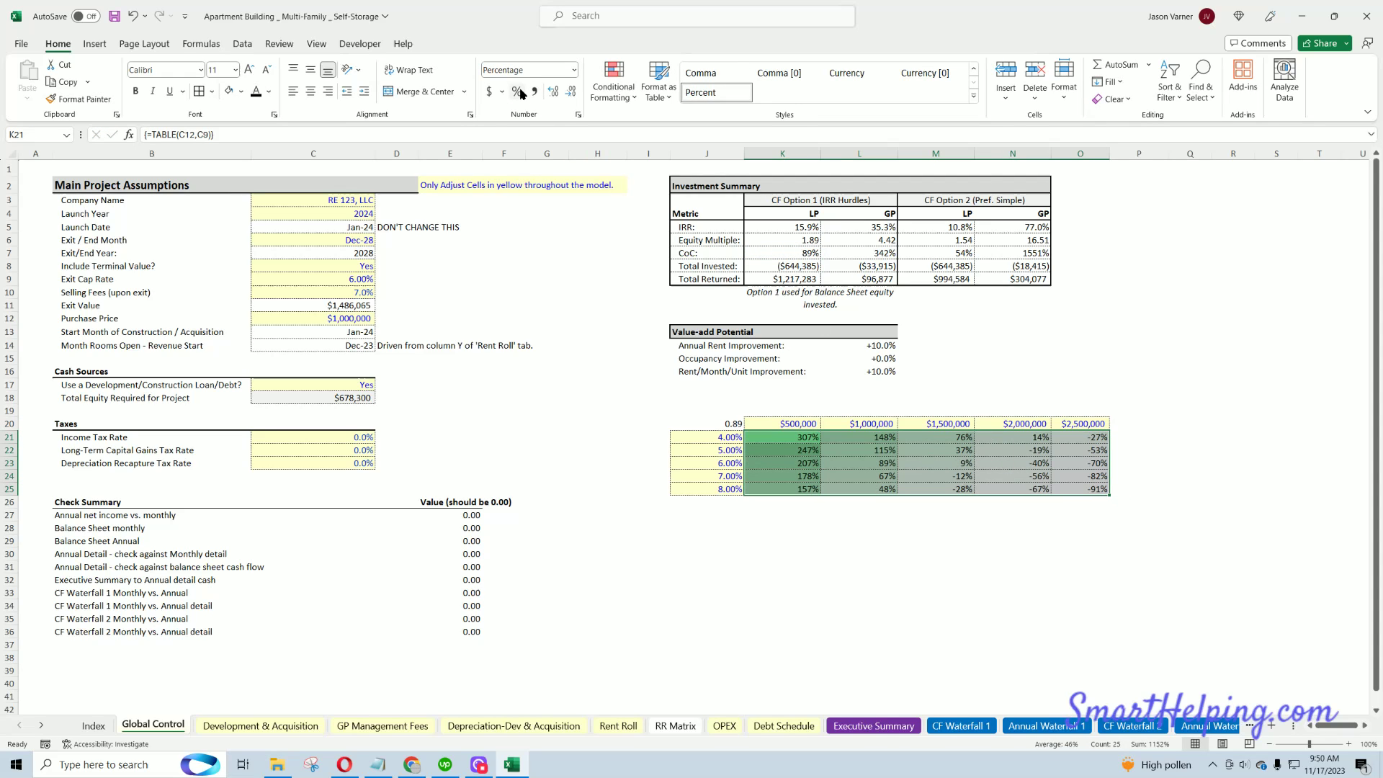
- Review the percentage results, ranging from 307% down to -91%
left_click(1015, 546)
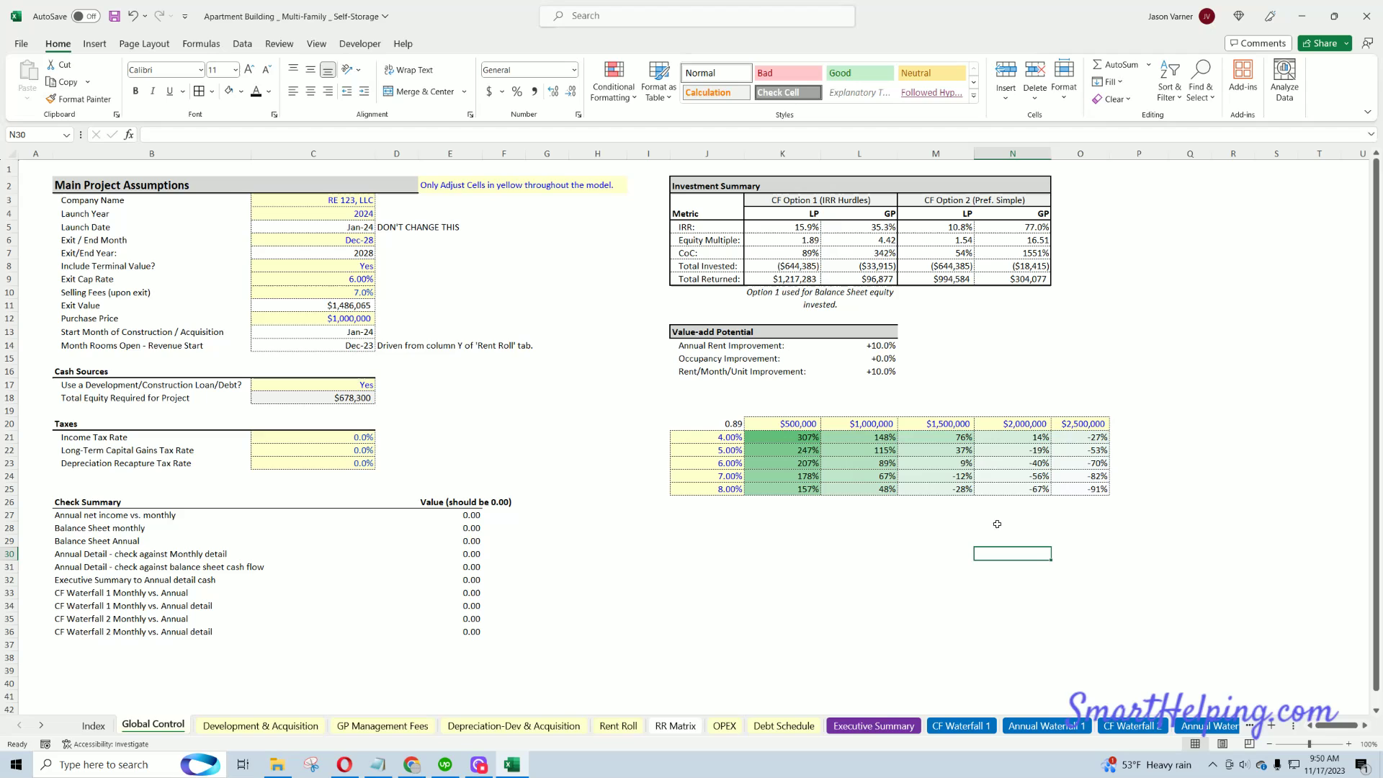
left_click(943, 426)
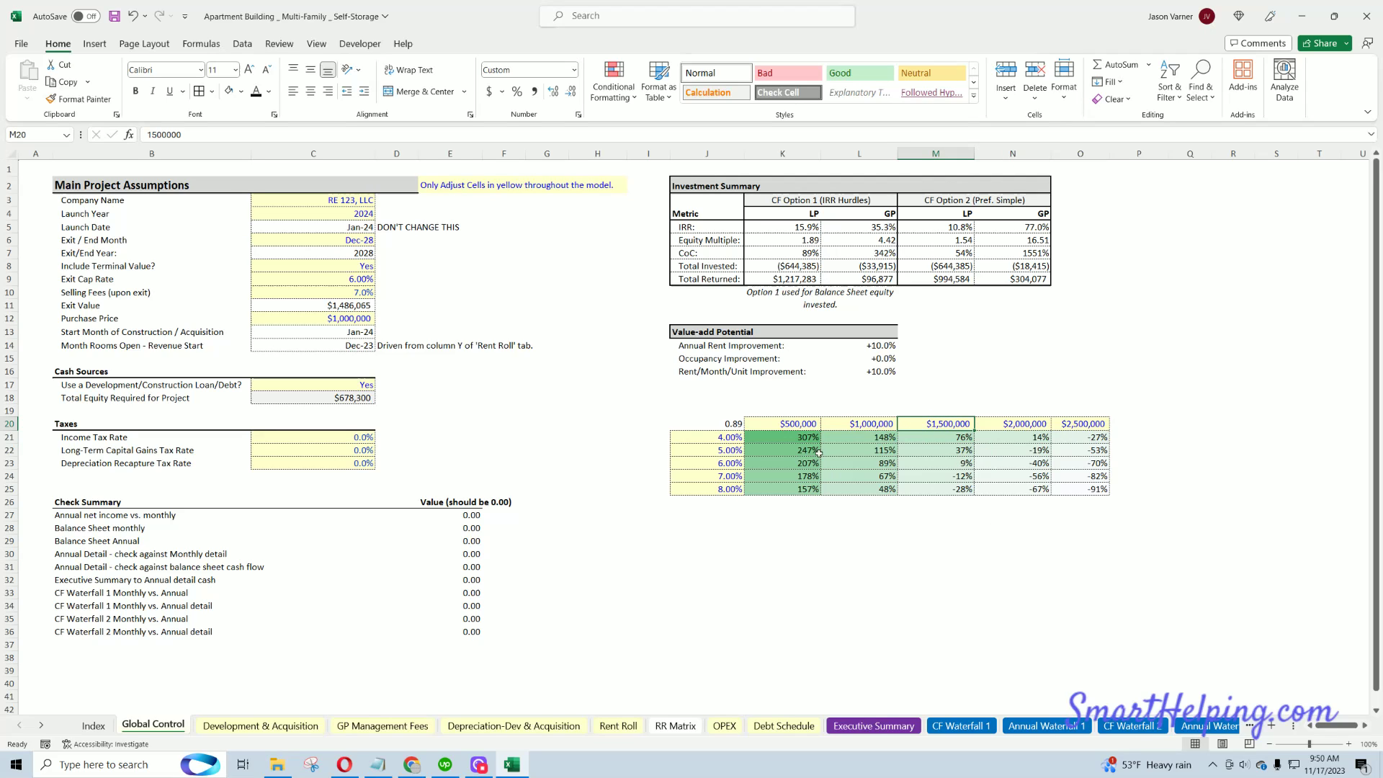
left_click_drag(937, 476, 1023, 490)
left_click_drag(1037, 438, 1095, 490)
left_click_drag(935, 542, 935, 553)
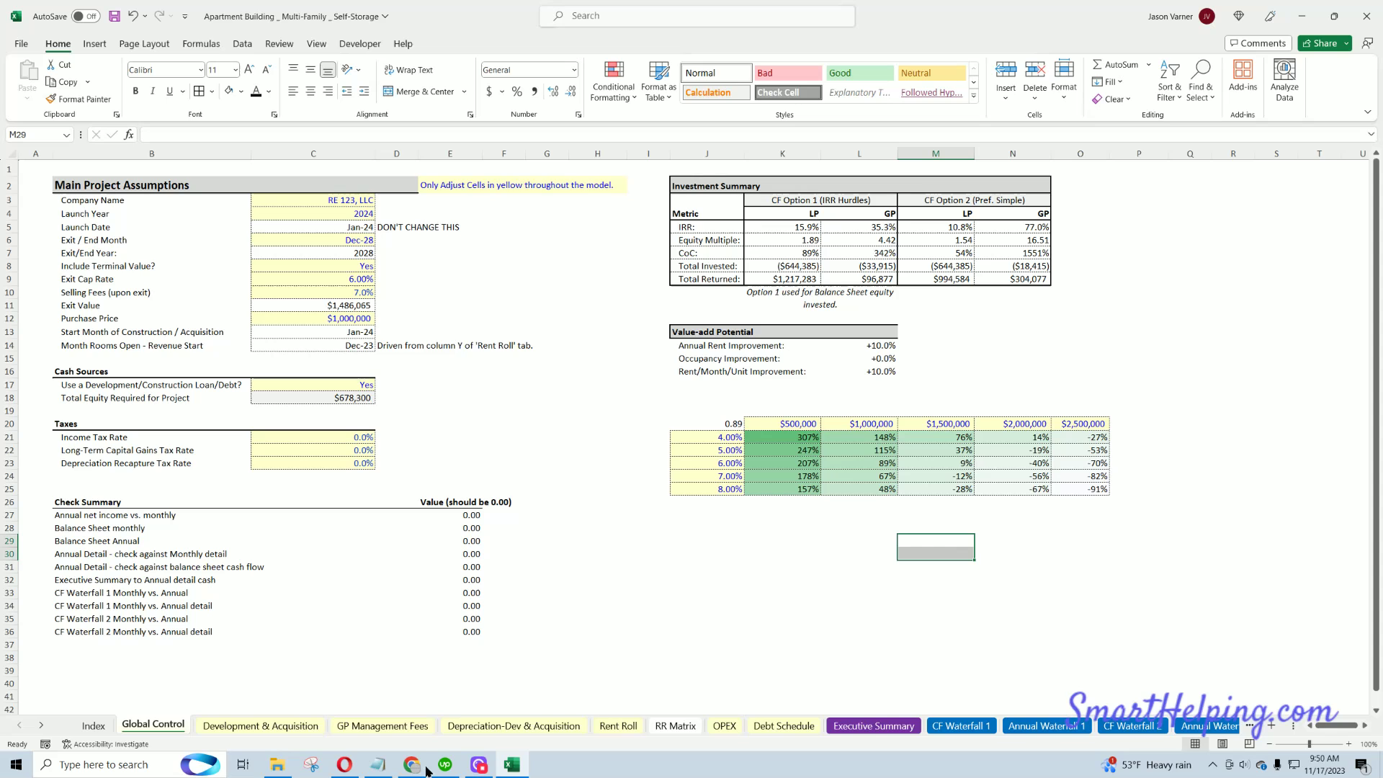
- Switch to Opera and open SmartHelping's More Template Bundles page
left_click(345, 768)
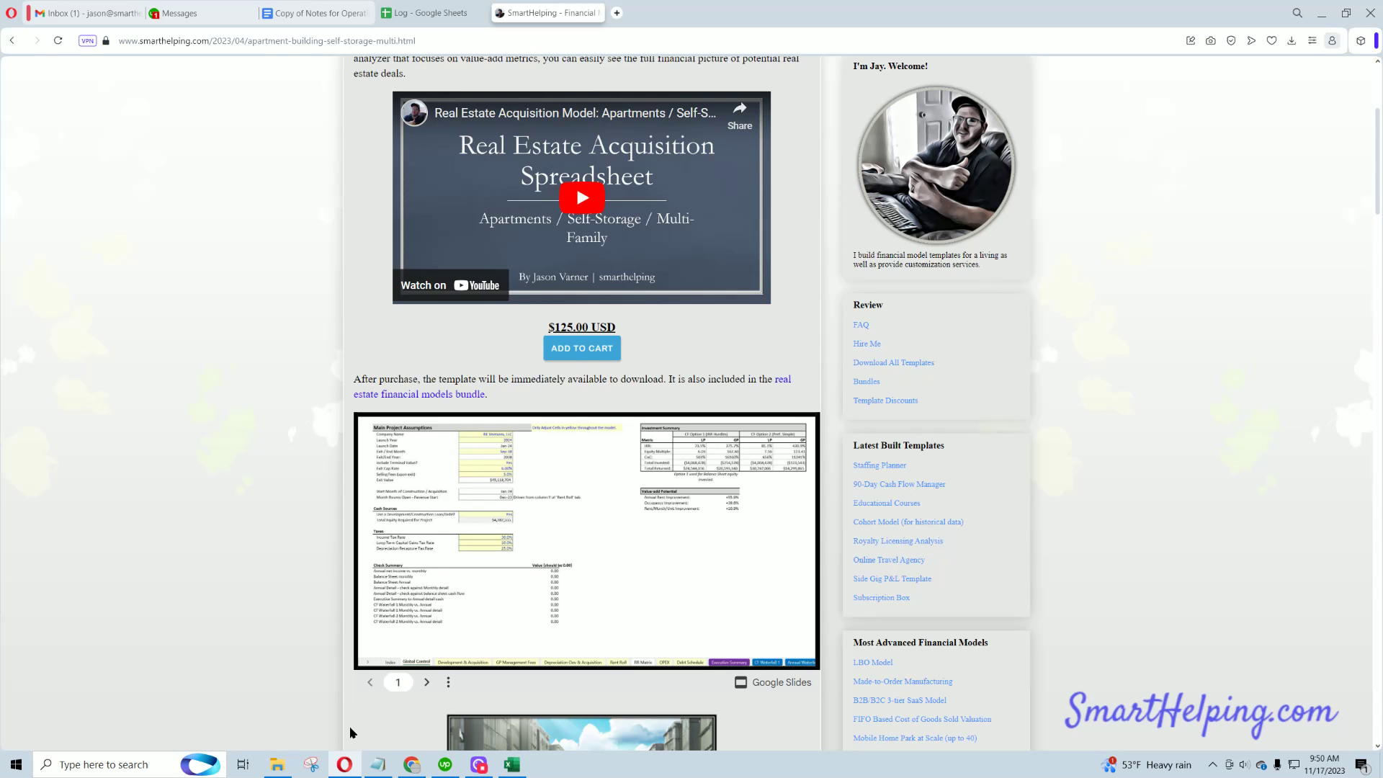
scroll(236, 399, "up", 3)
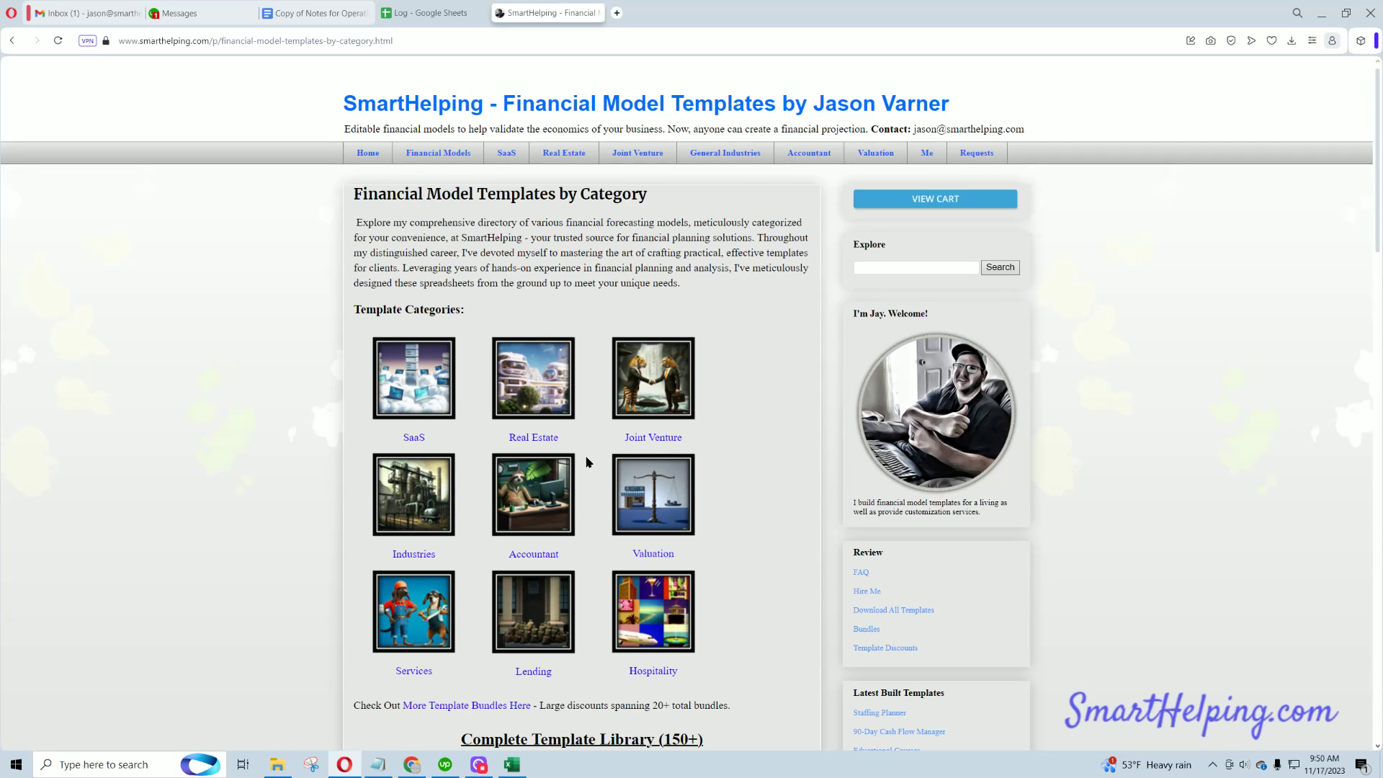
scroll(506, 578, "down", 3)
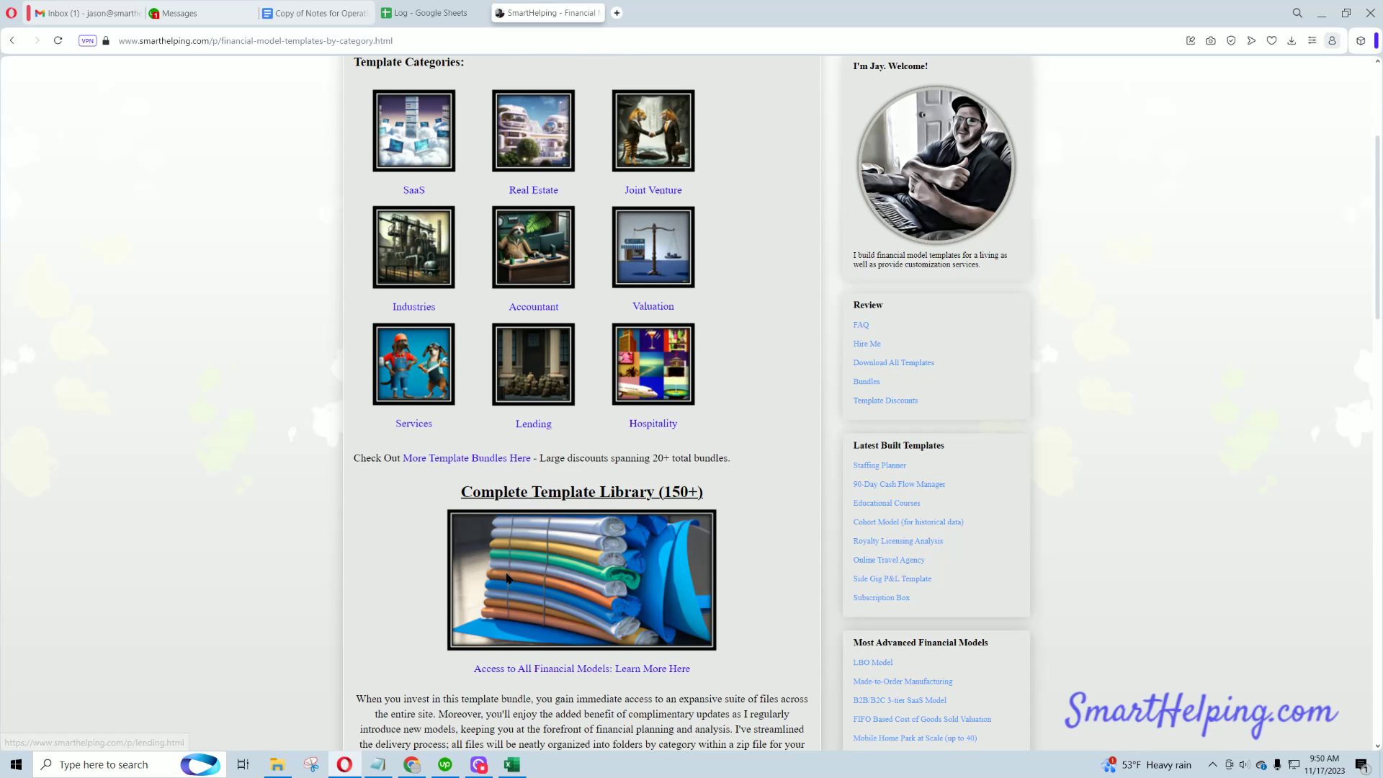
left_click(476, 461)
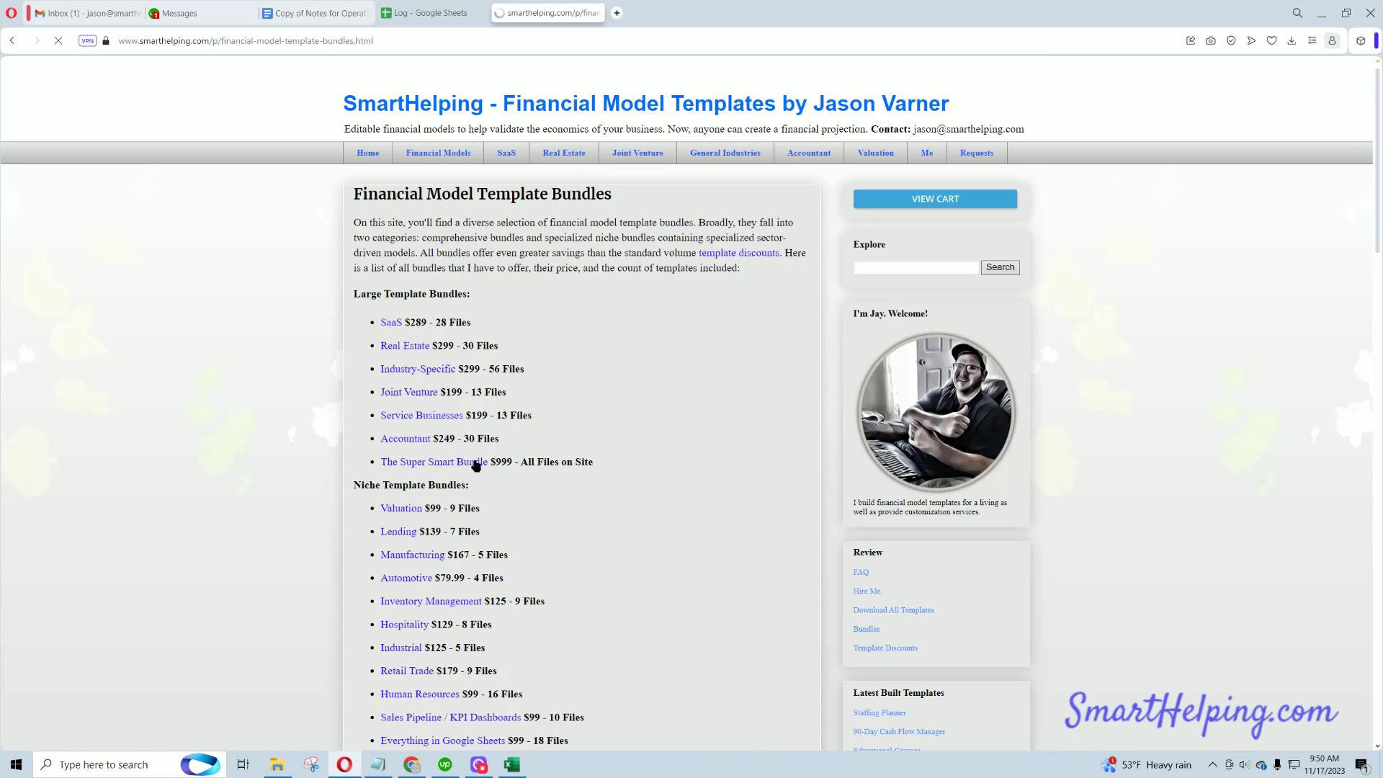
scroll(408, 368, "down", 3)
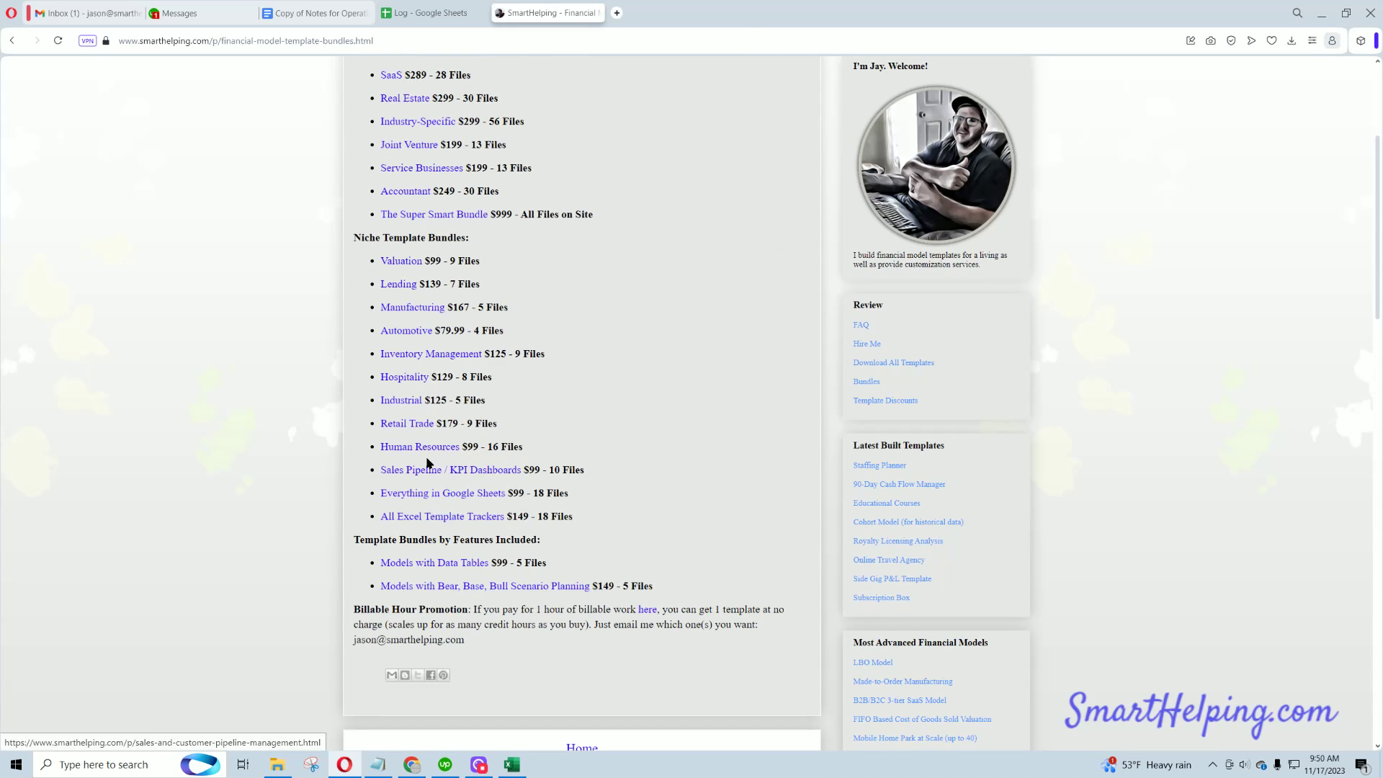
scroll(415, 416, "up", 3)
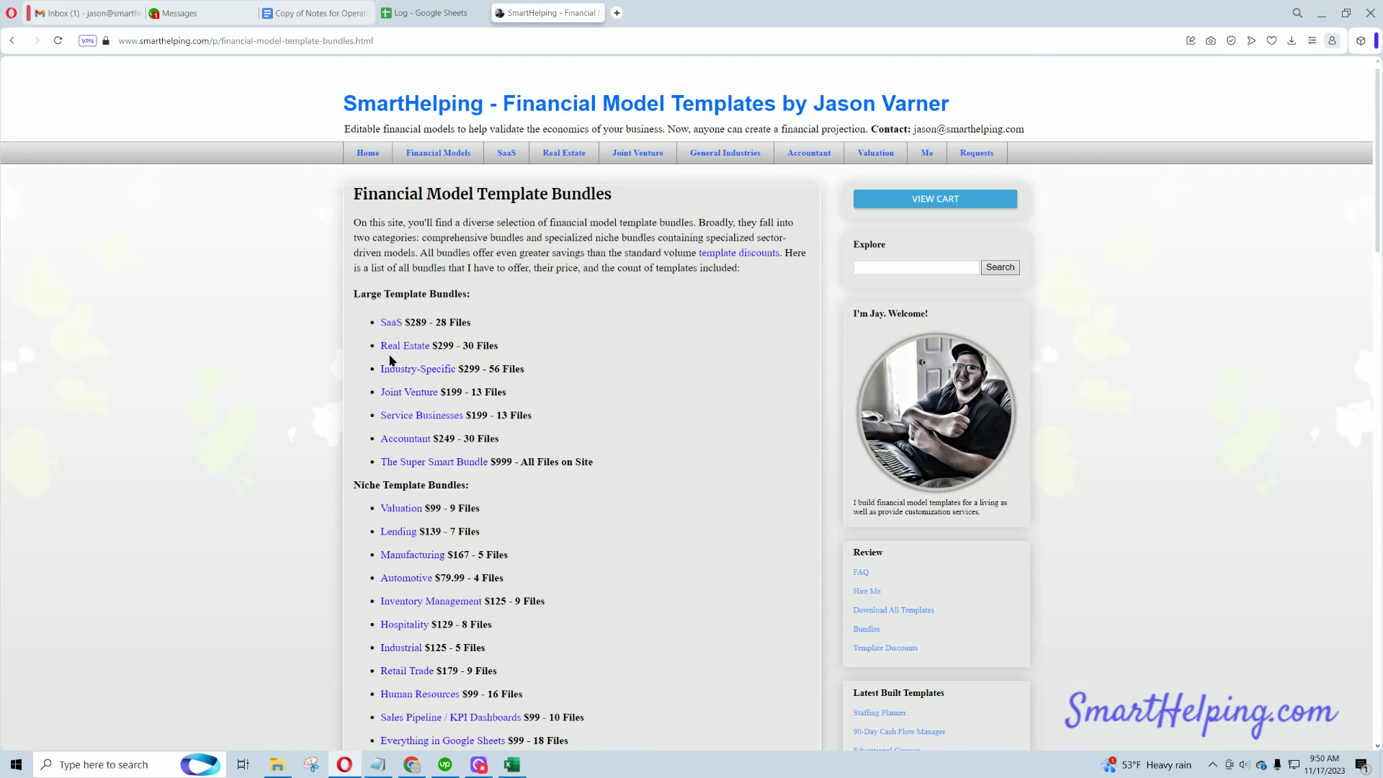
scroll(387, 355, "down", 3)
scroll(392, 364, "up", 3)
- Open the Download All Templates page and scroll through the $999.00 Super Smart Bundle
left_click(905, 609)
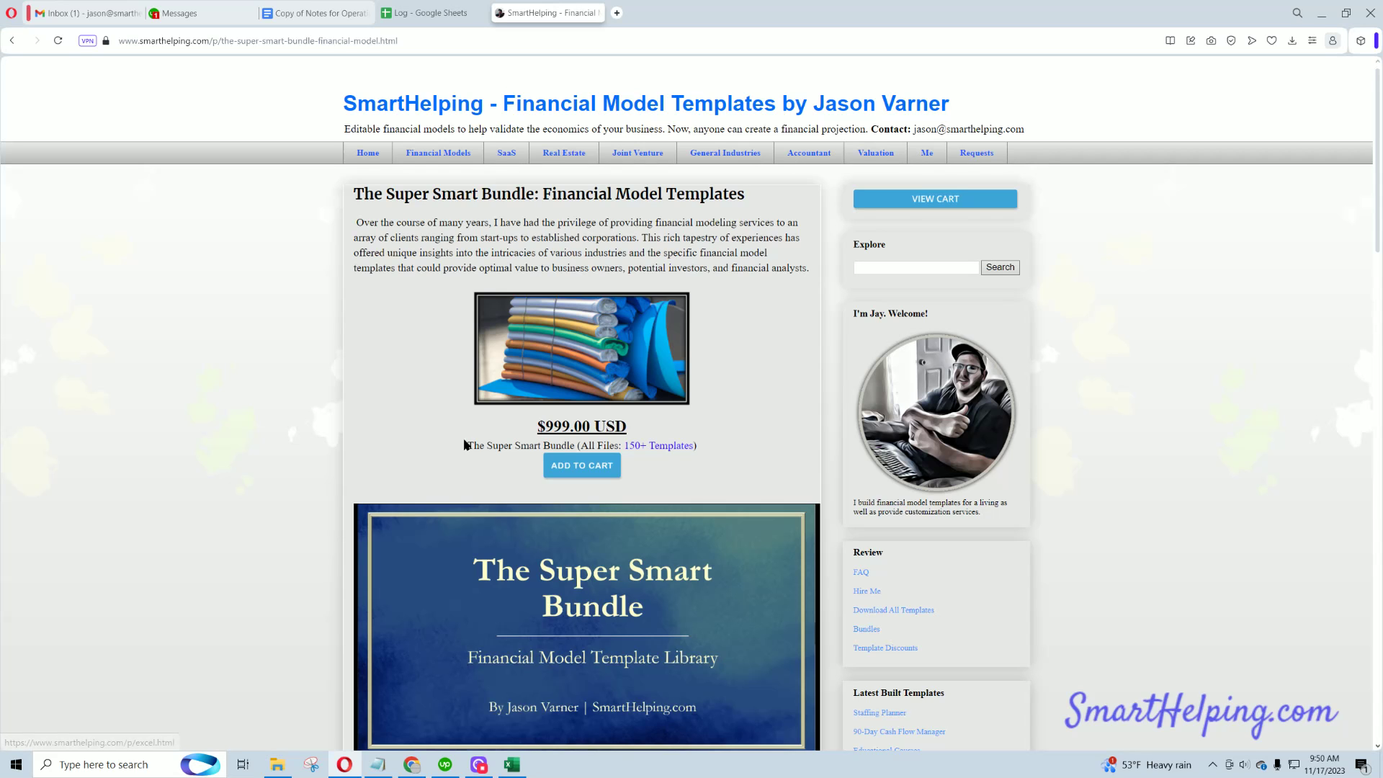
scroll(459, 439, "down", 3)
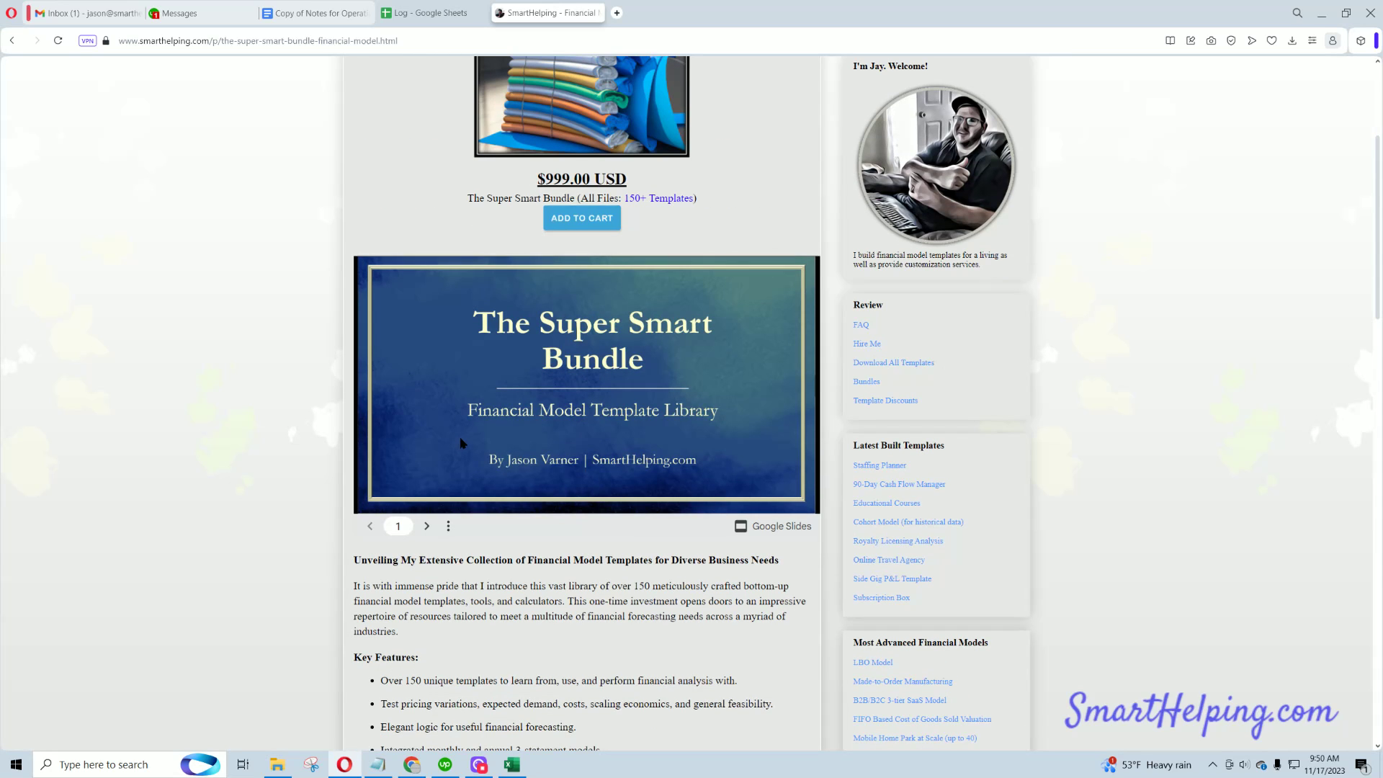
scroll(461, 442, "down", 15)
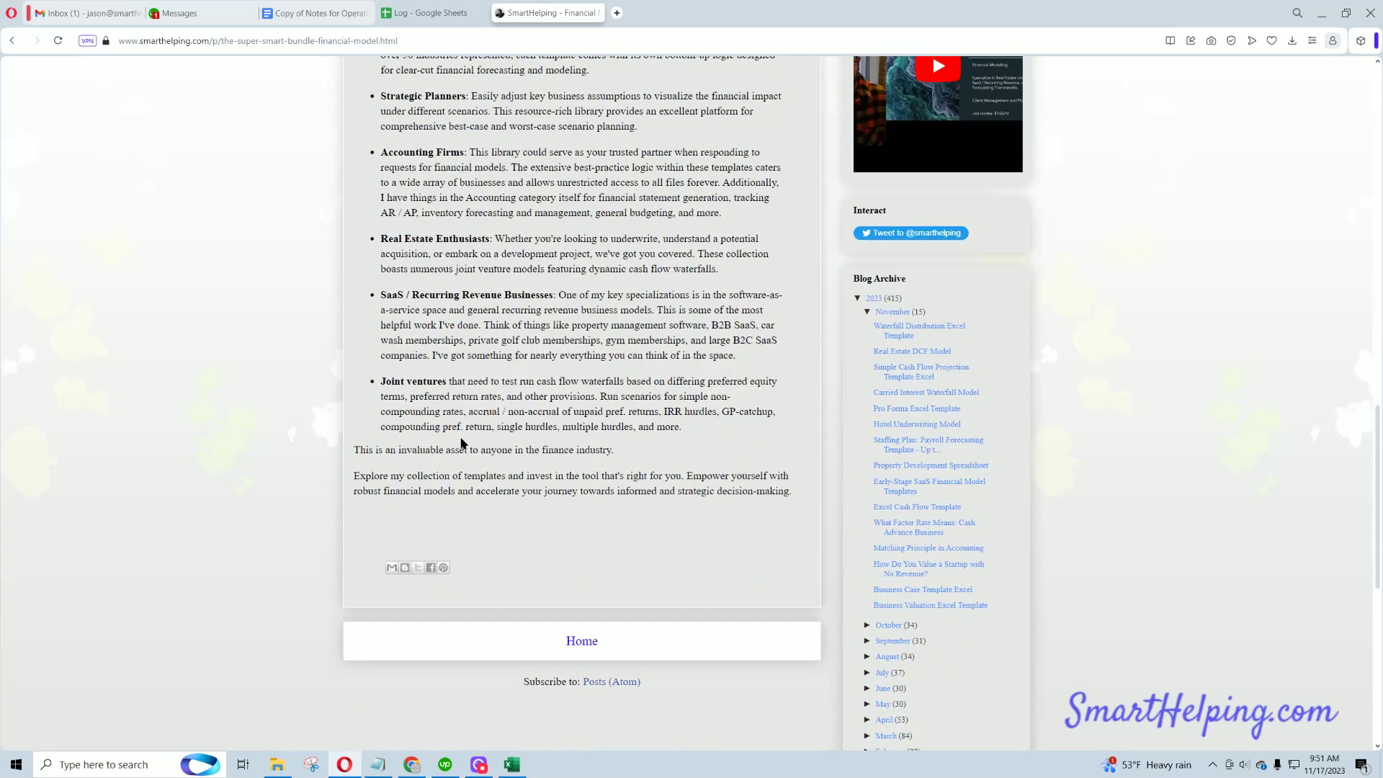
scroll(461, 443, "up", 20)
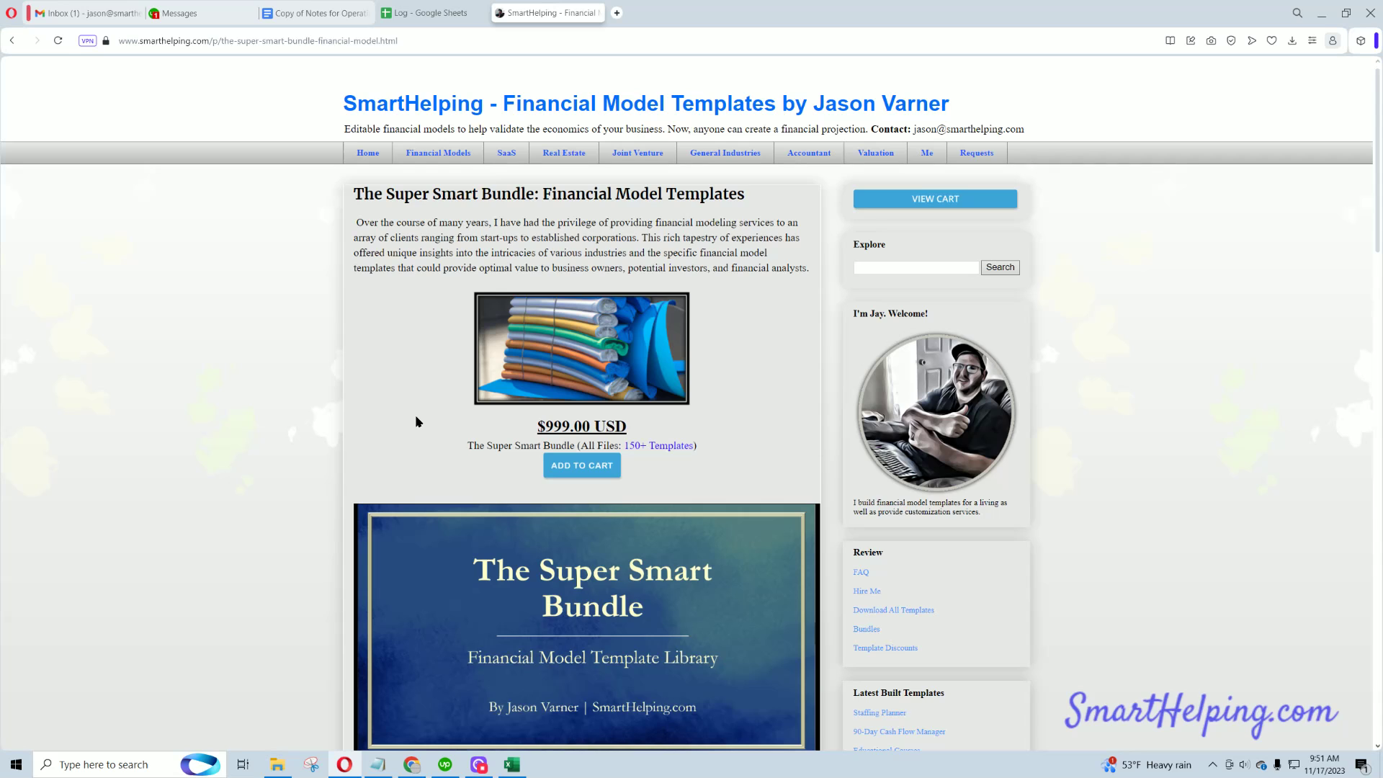
- Browse SmartHelping's General Industries templates page
left_click(709, 157)
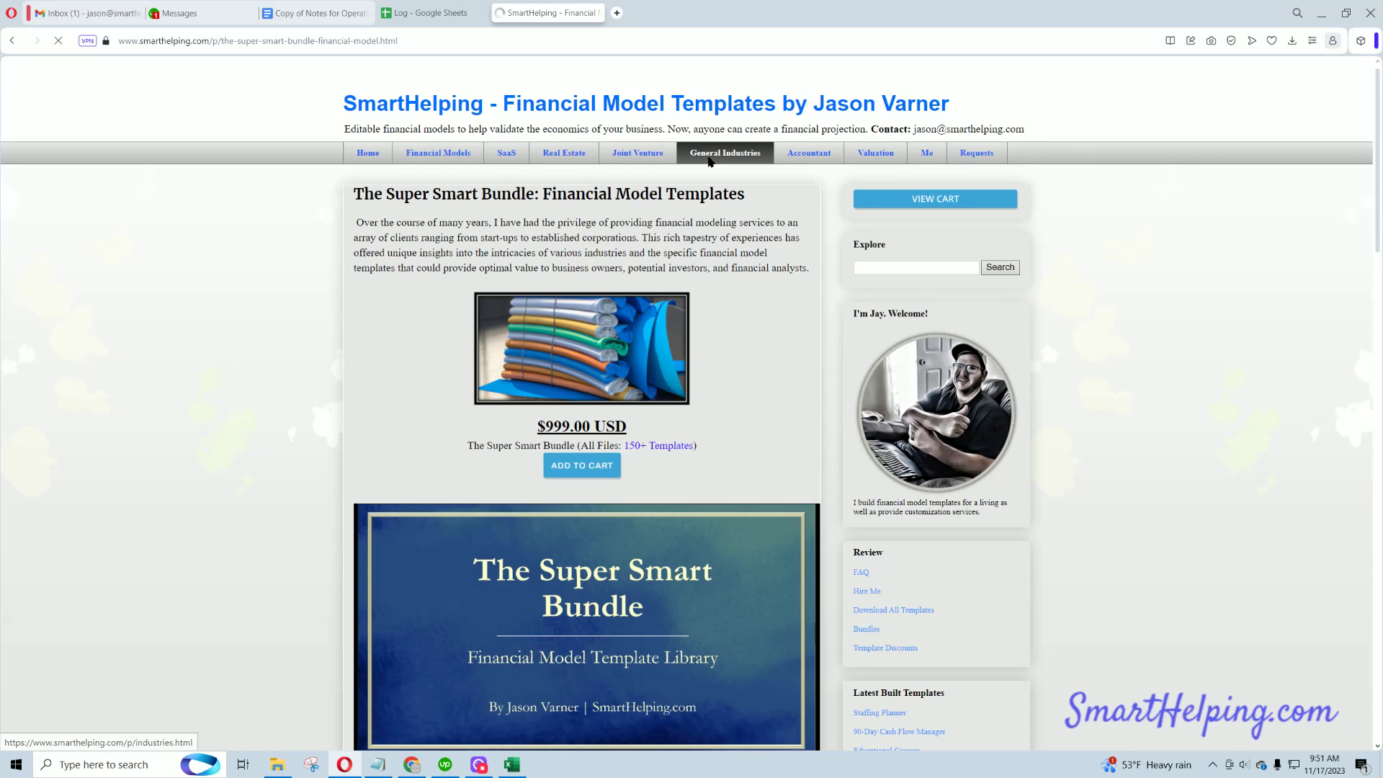
scroll(404, 472, "down", 3)
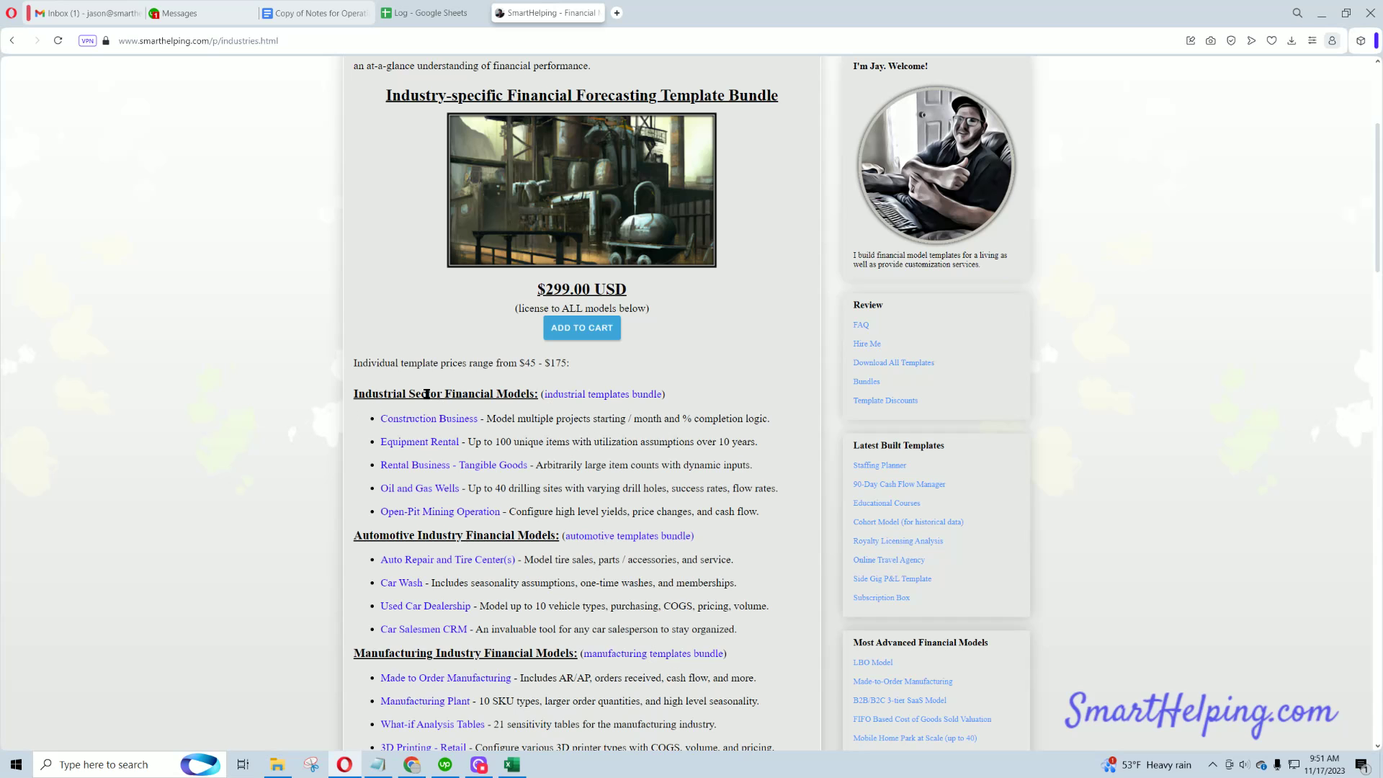
scroll(427, 393, "down", 3)
scroll(492, 405, "down", 3)
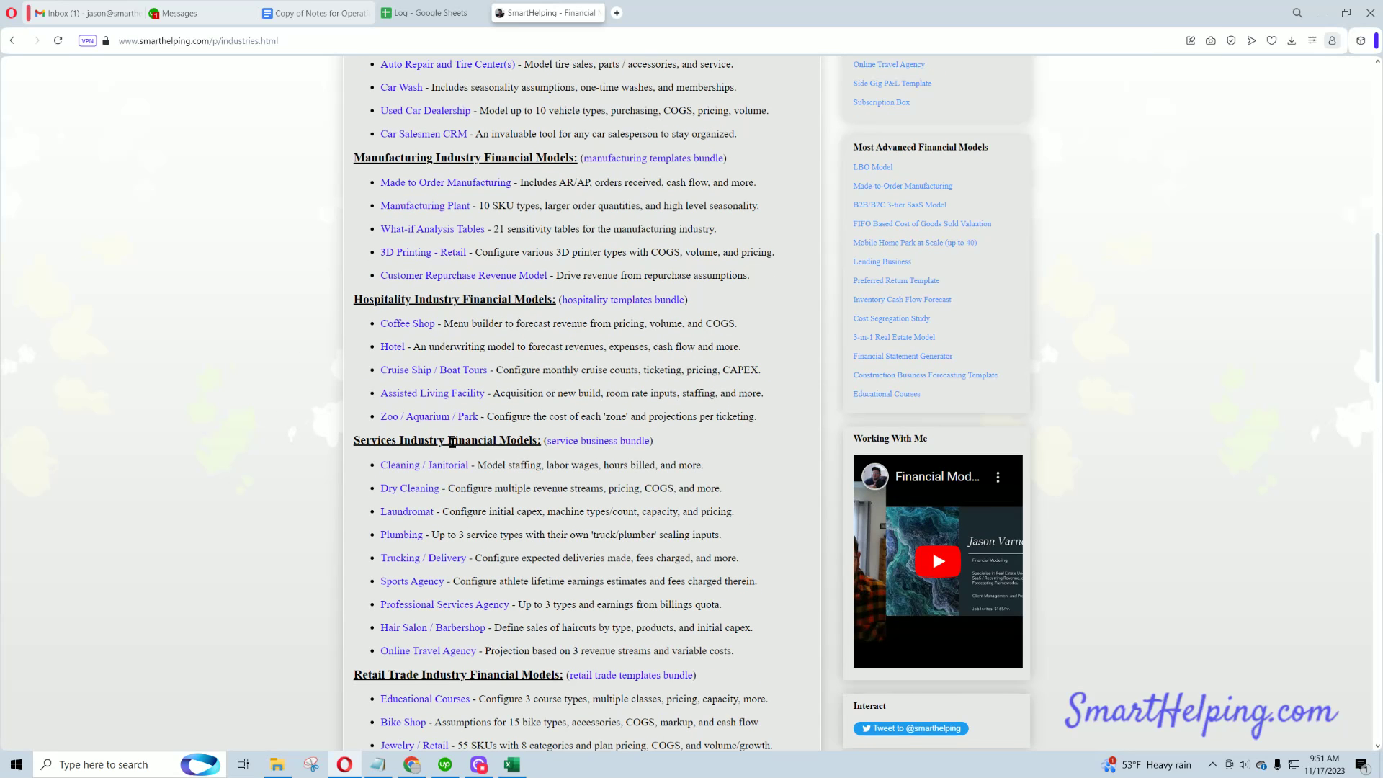
scroll(452, 441, "down", 3)
scroll(388, 433, "down", 3)
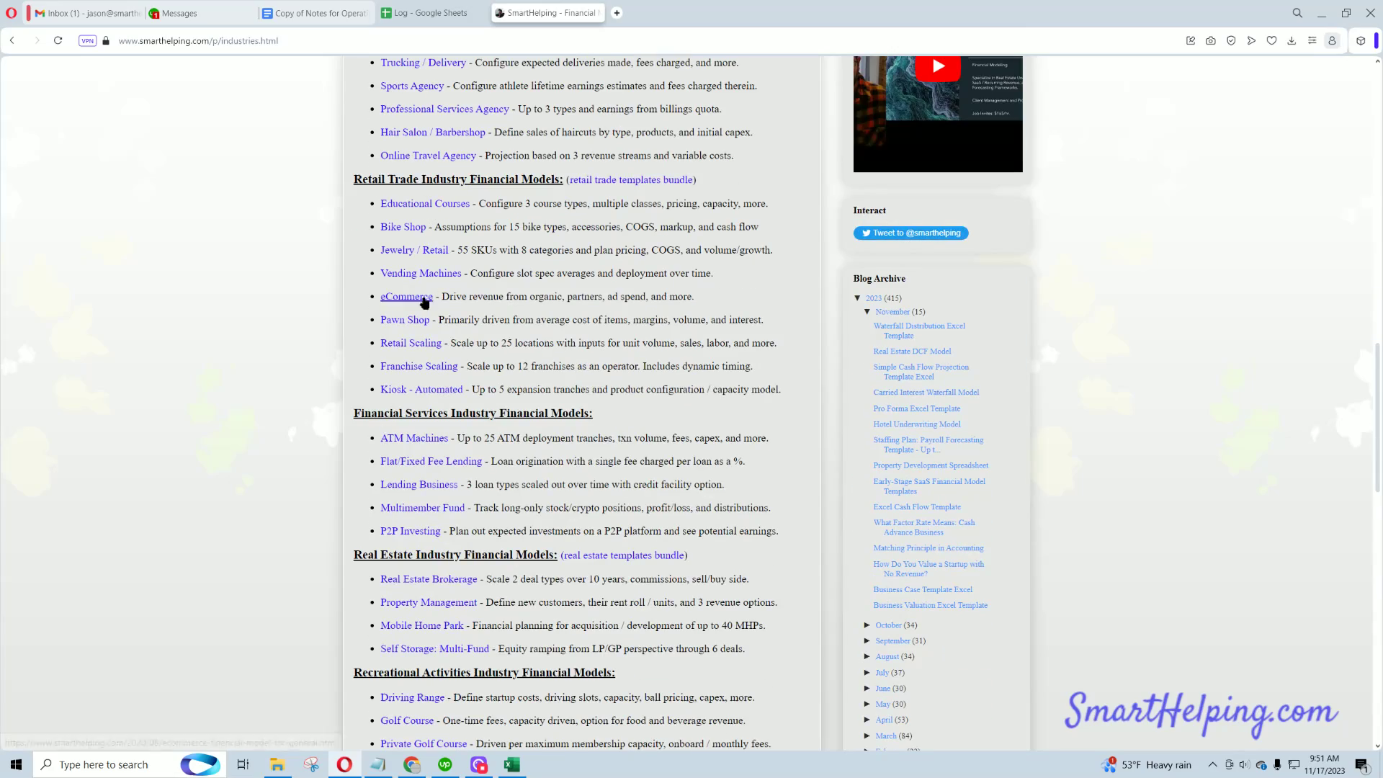
scroll(497, 415, "down", 3)
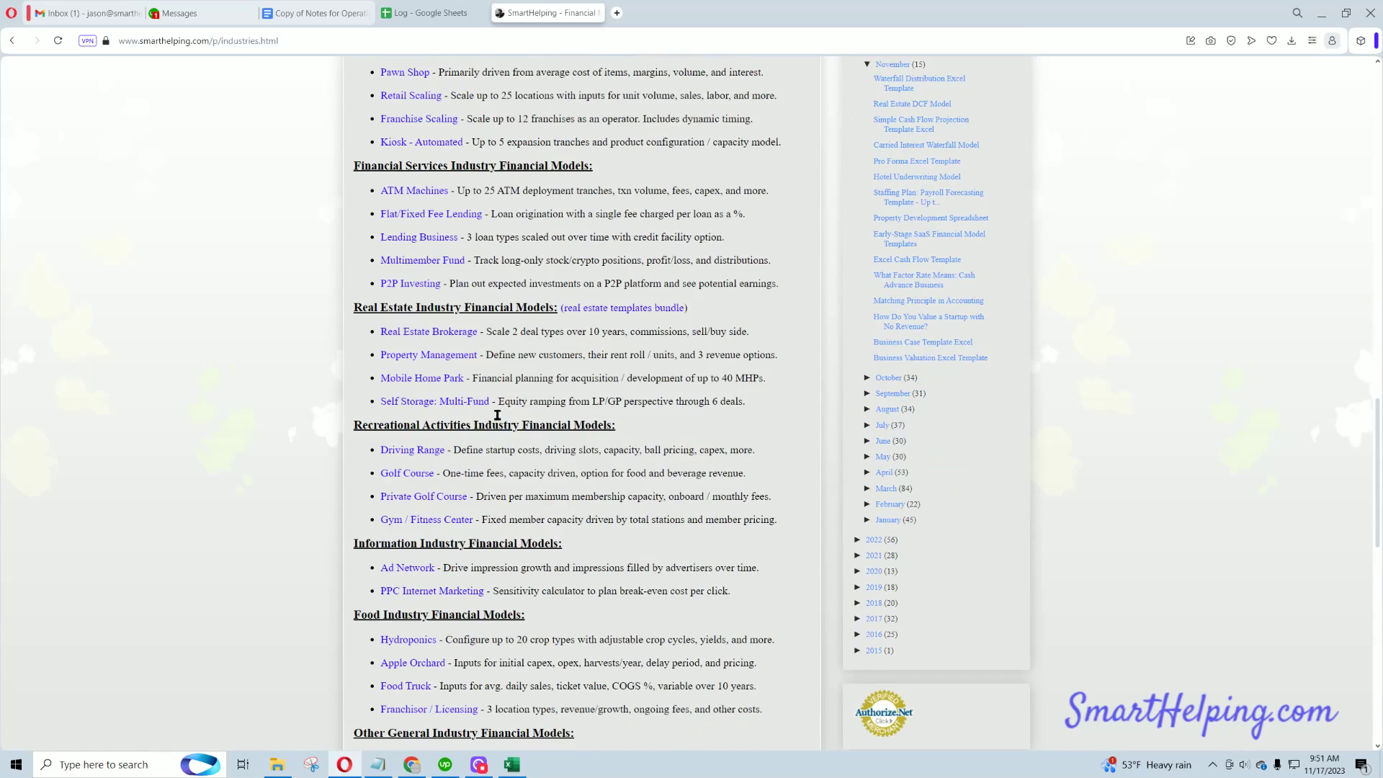
scroll(433, 417, "down", 3)
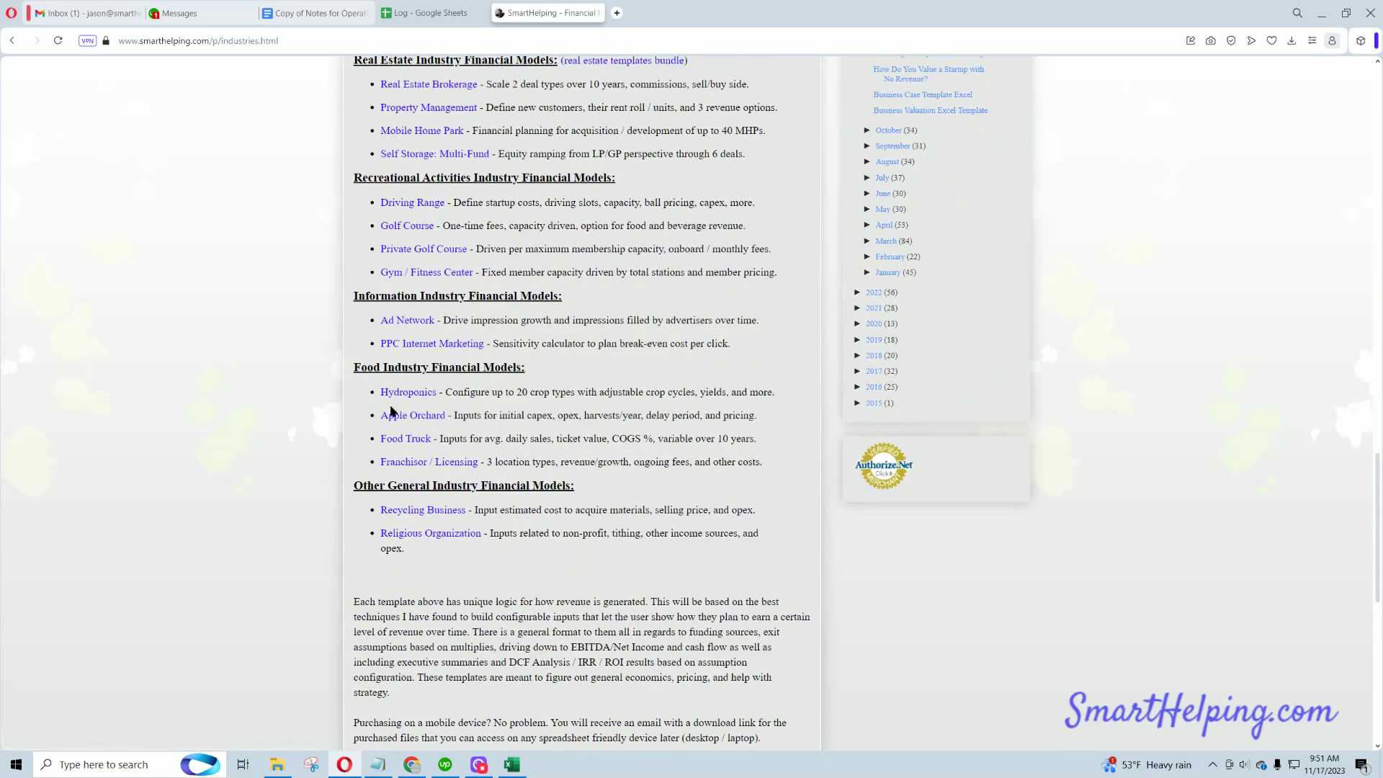
scroll(349, 411, "up", 20)
- Browse the SaaS and Real Estate pages, ending on the $99.00 Valuation templates page
left_click(506, 153)
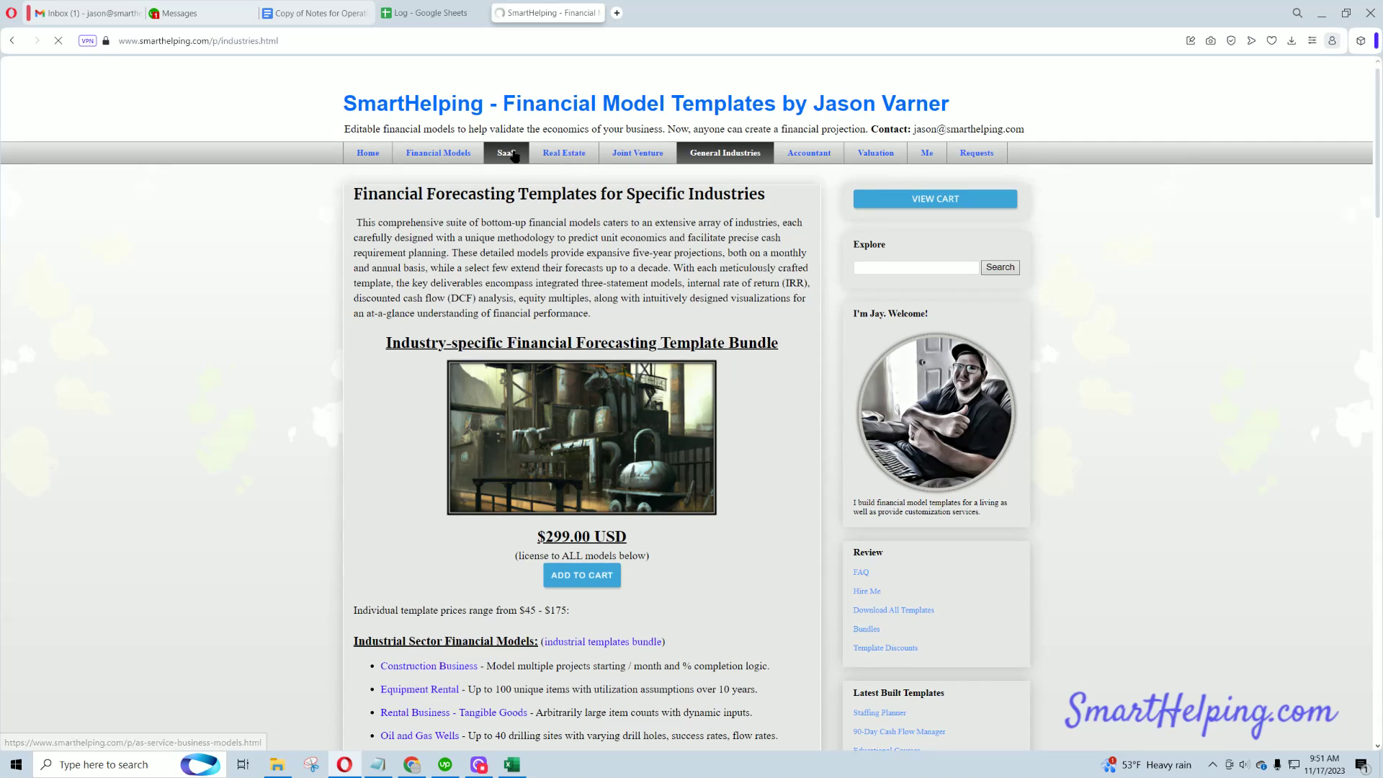
scroll(482, 409, "down", 6)
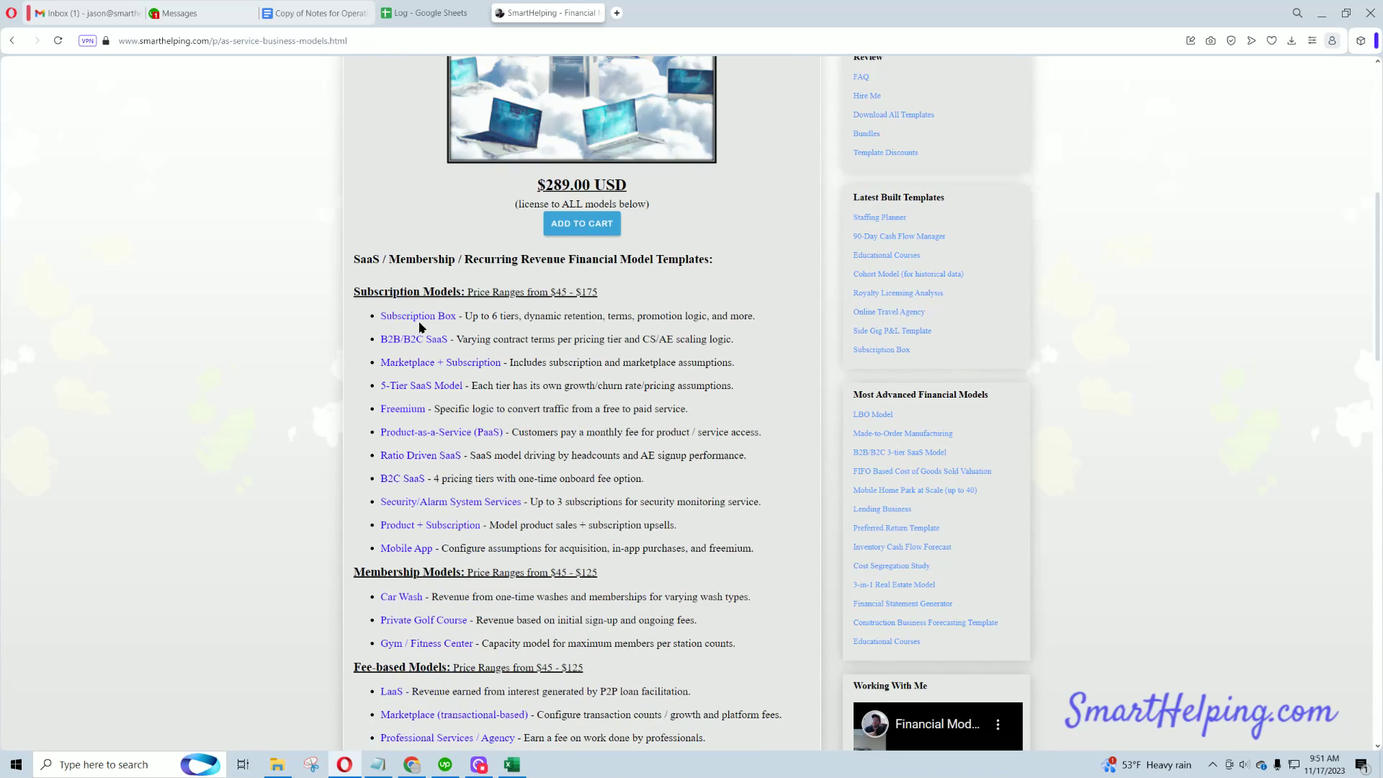
scroll(422, 327, "down", 3)
scroll(421, 328, "up", 10)
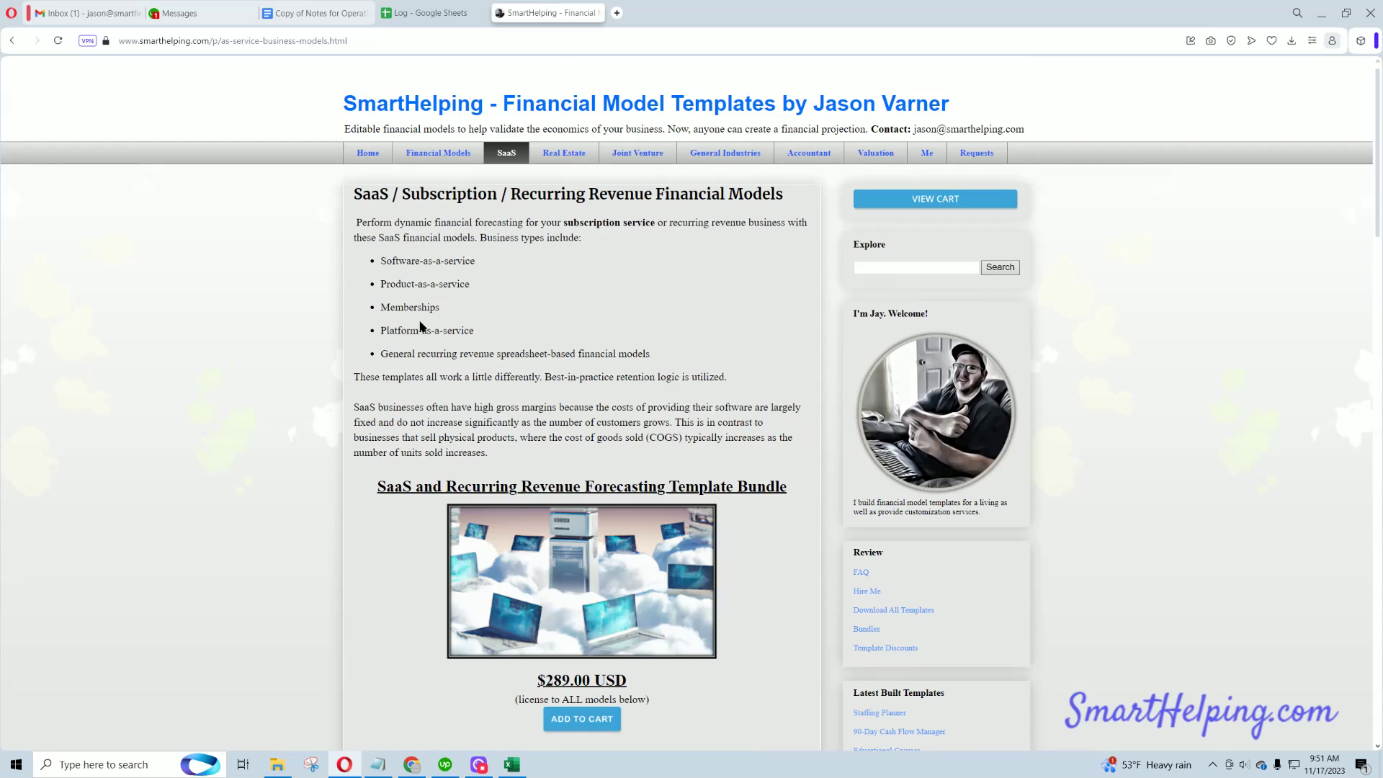
left_click(564, 154)
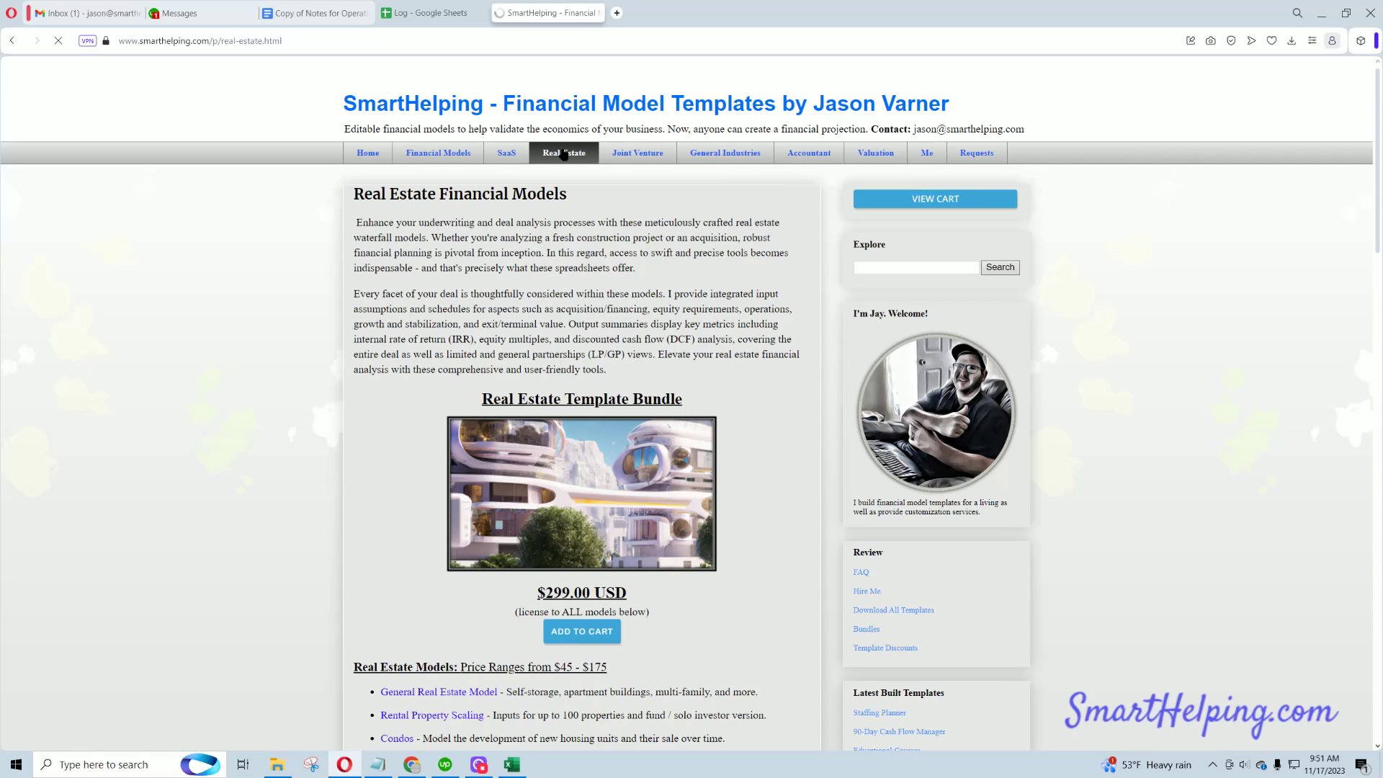
left_click(877, 153)
scroll(539, 419, "down", 5)
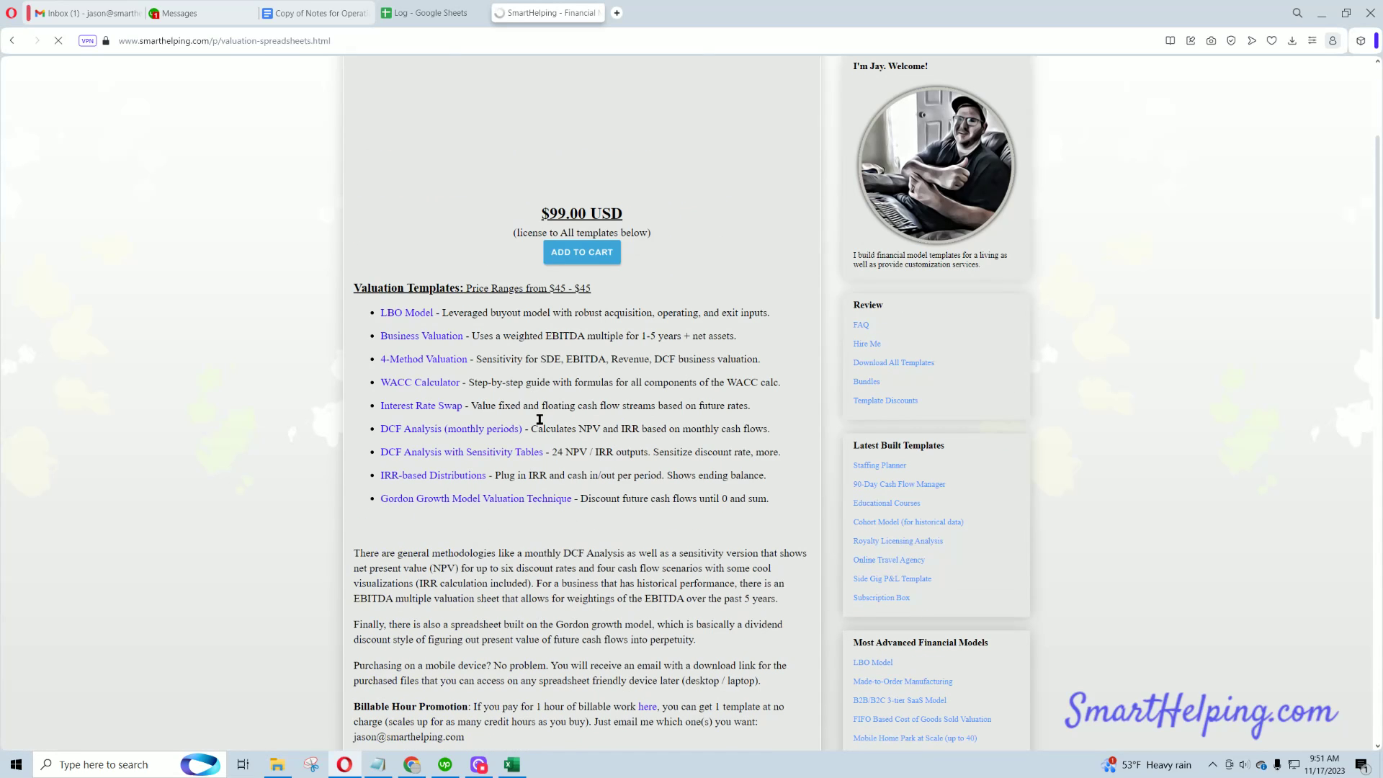